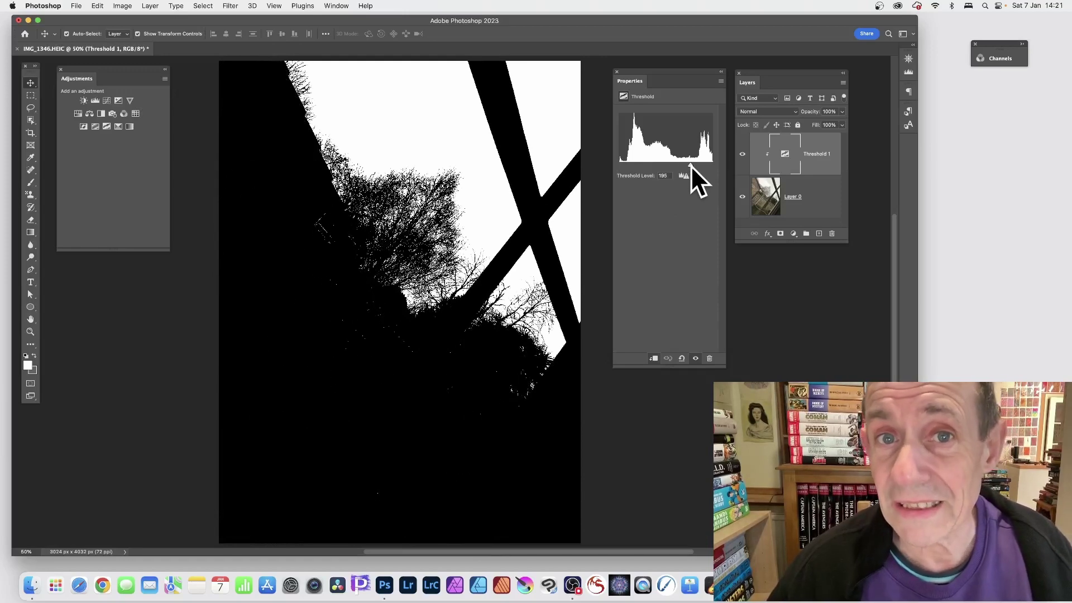
Delete the Threshold 1 layer to restore the colour garden photo, then go to Image > Adjustments
key("BackSpace")
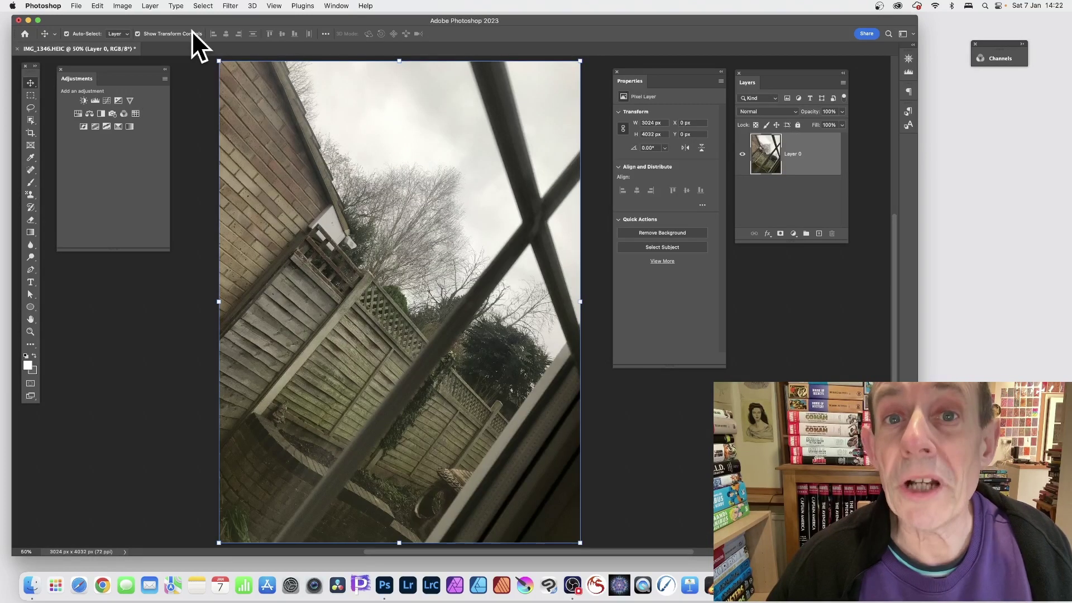
left_click(122, 7)
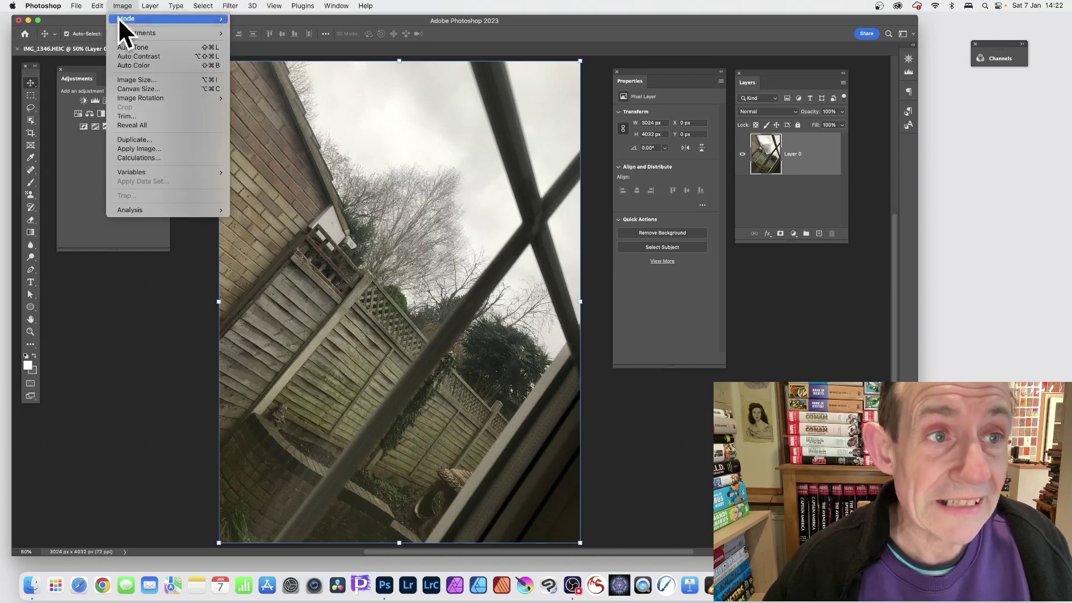
mouse_move(121, 32)
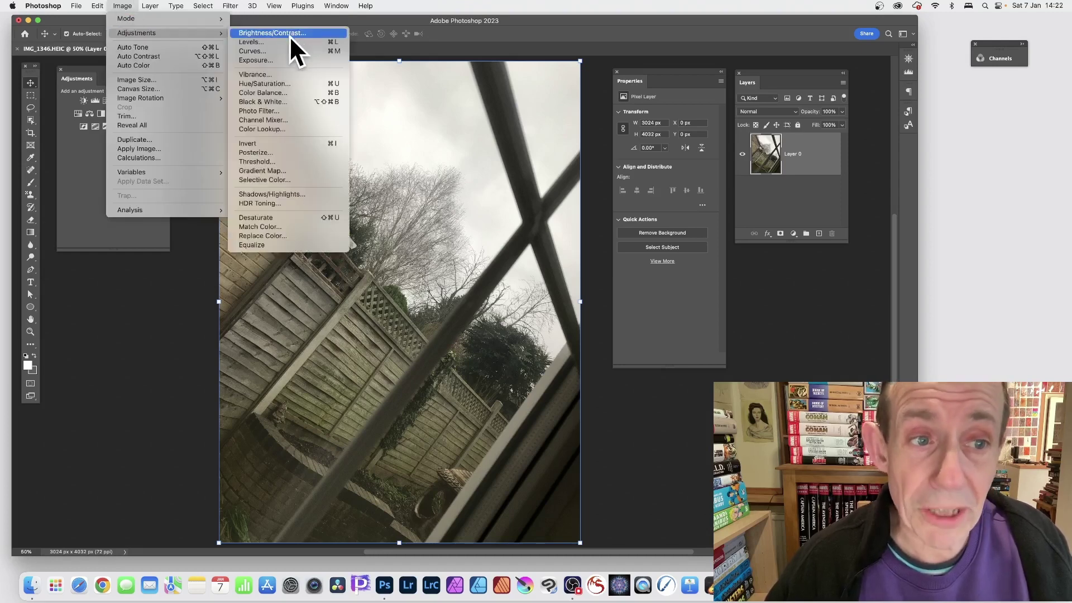
In Hue/Saturation, try shifting the hue, then apply the Red Boost preset
left_click(270, 83)
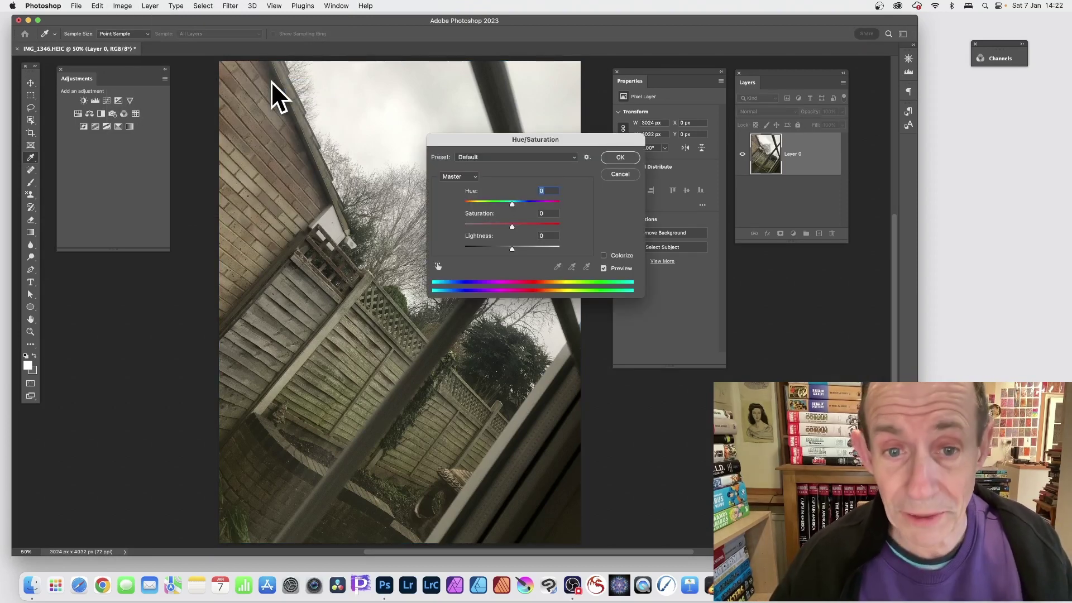
left_click(531, 204)
left_click_drag(538, 202, 537, 245)
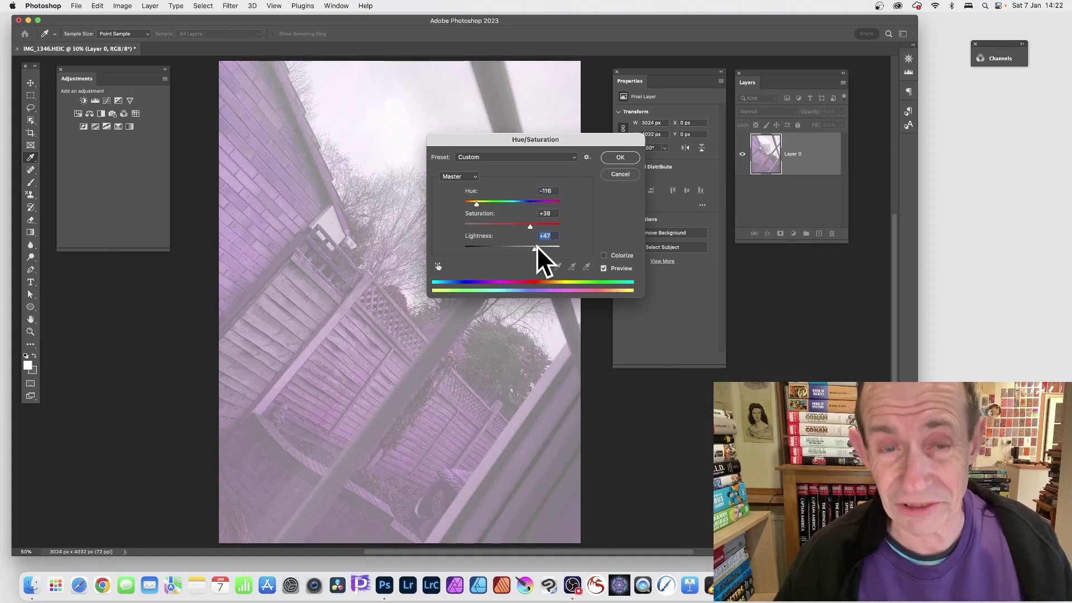
left_click(546, 159)
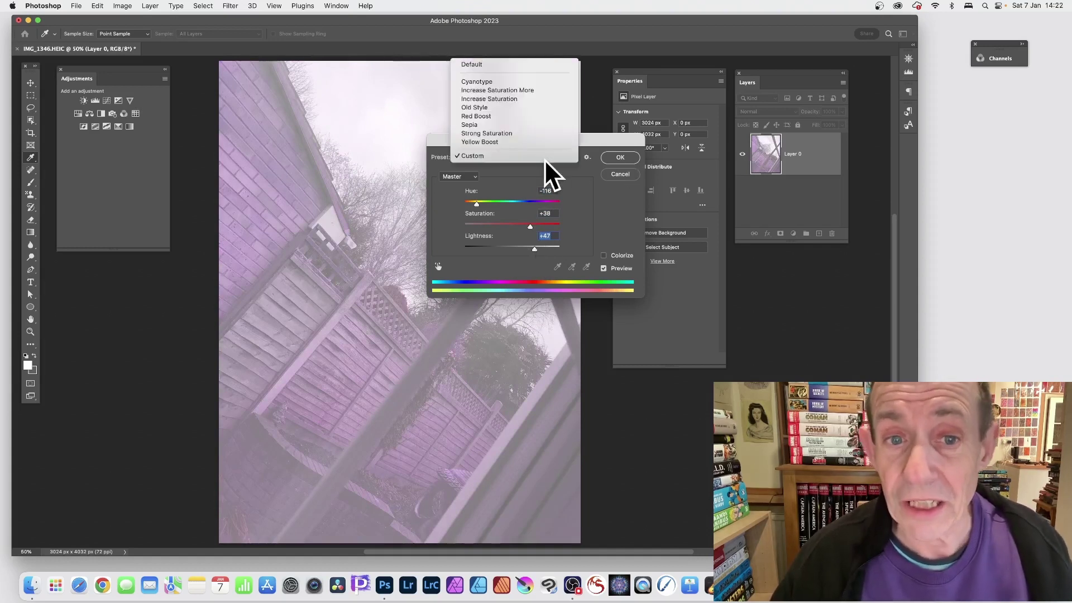
left_click(500, 116)
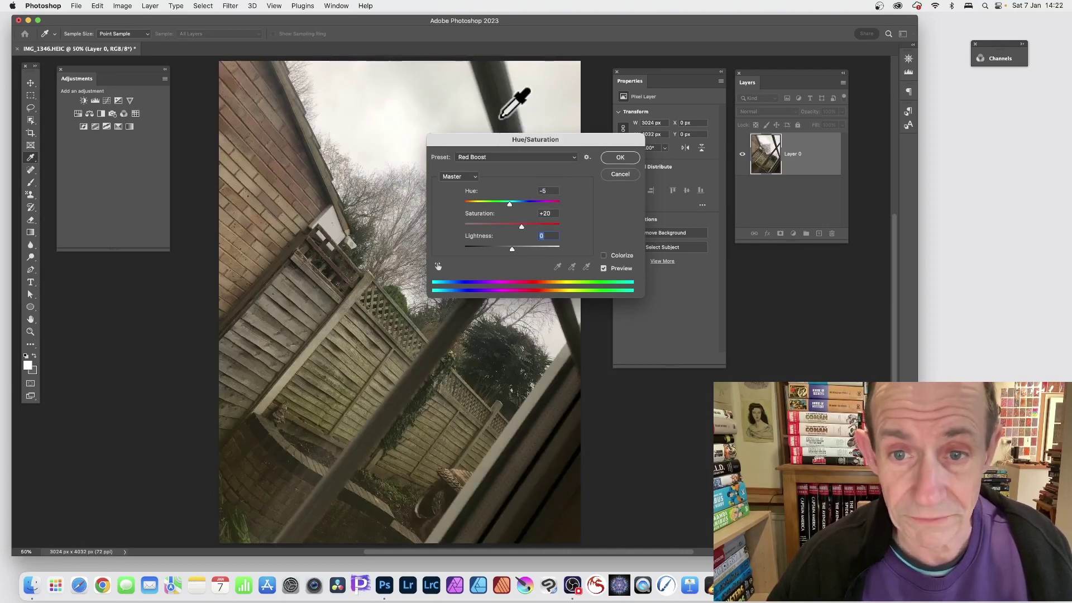
left_click(622, 156)
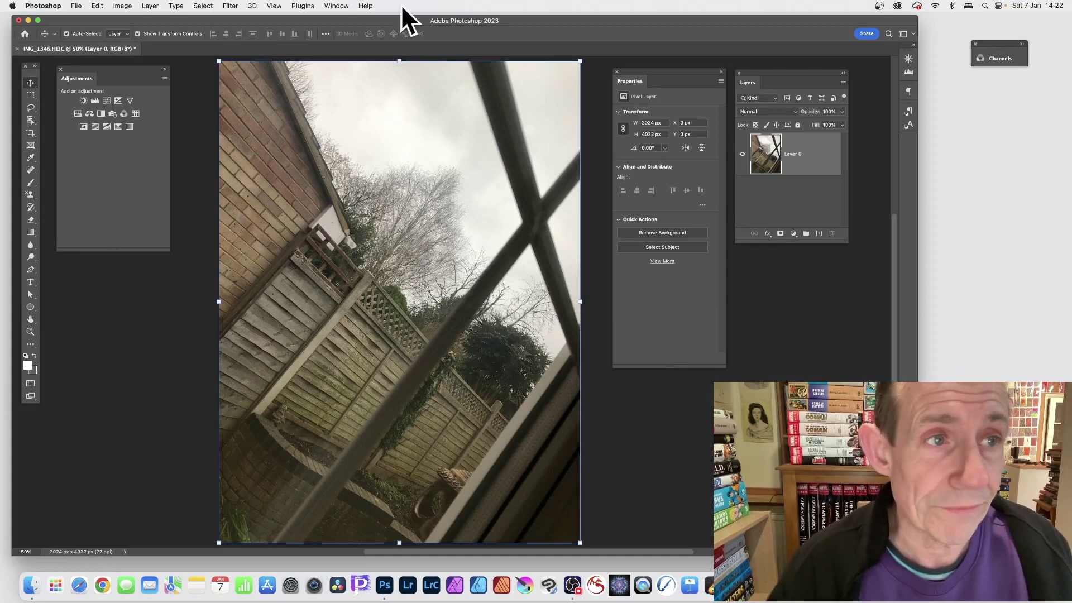
Fade the Hue/Saturation adjustment to 22% opacity in Multiply blend mode
left_click(96, 6)
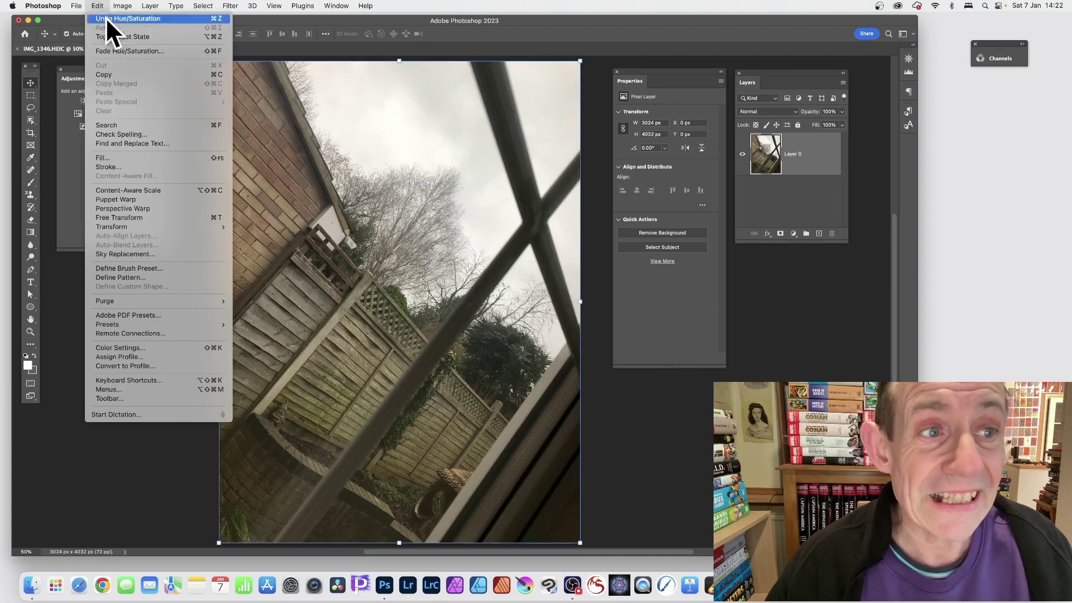
left_click(122, 52)
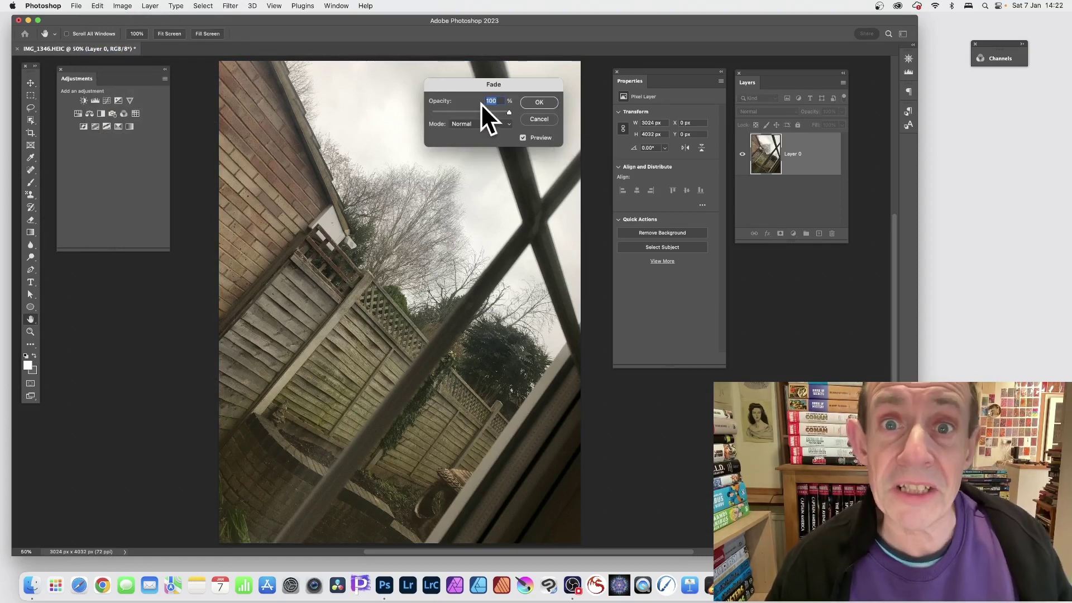
left_click_drag(461, 112, 449, 112)
left_click(472, 123)
left_click(468, 145)
left_click(474, 125)
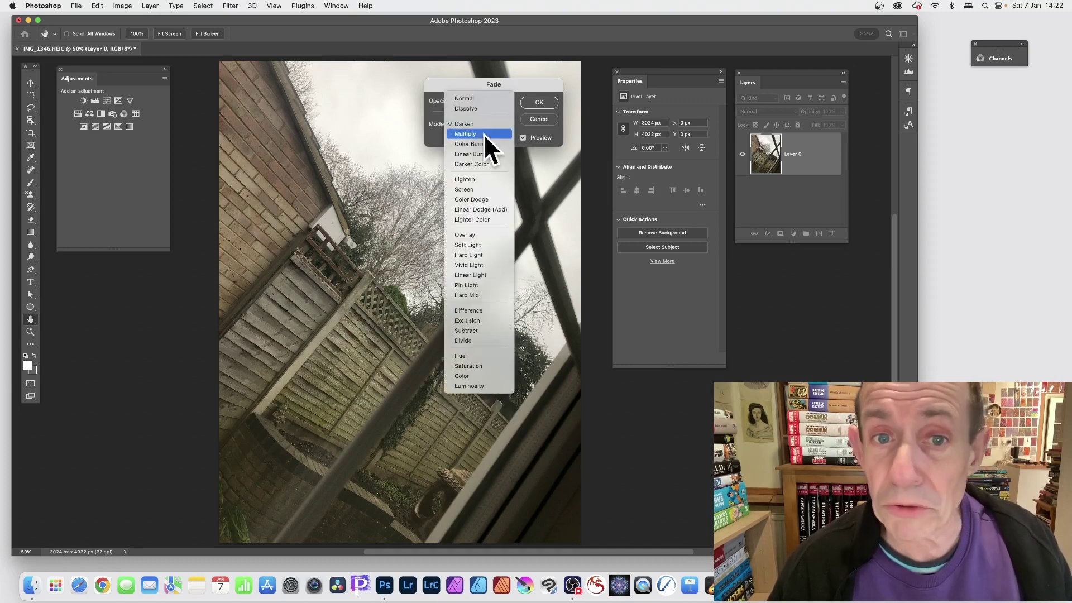
left_click(483, 134)
left_click(542, 101)
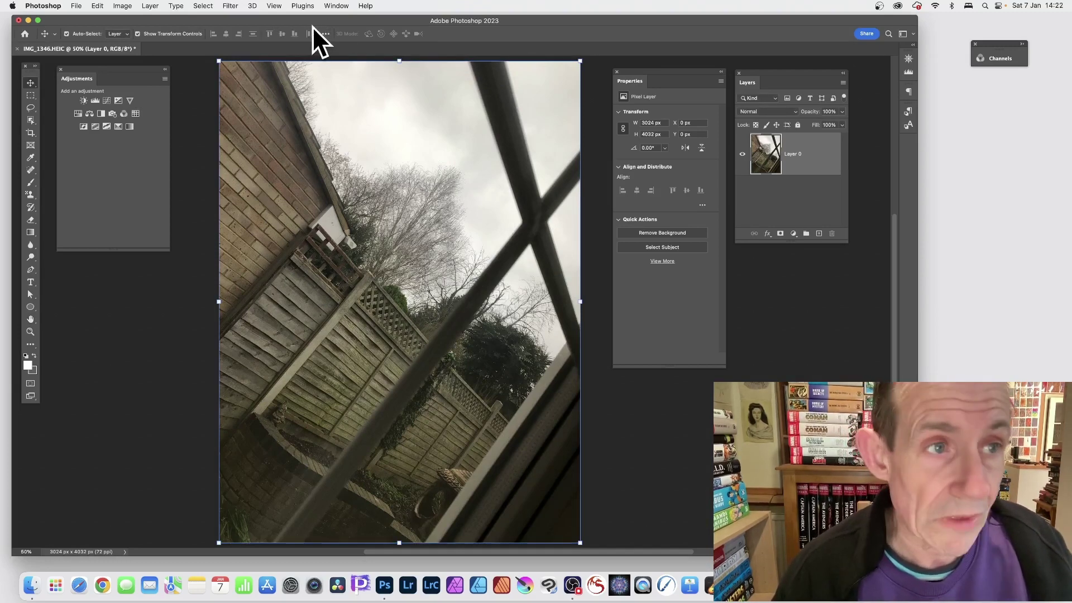
left_click(121, 7)
Apply a Vibrance adjustment raised to about +59 to the garden photo
mouse_move(124, 33)
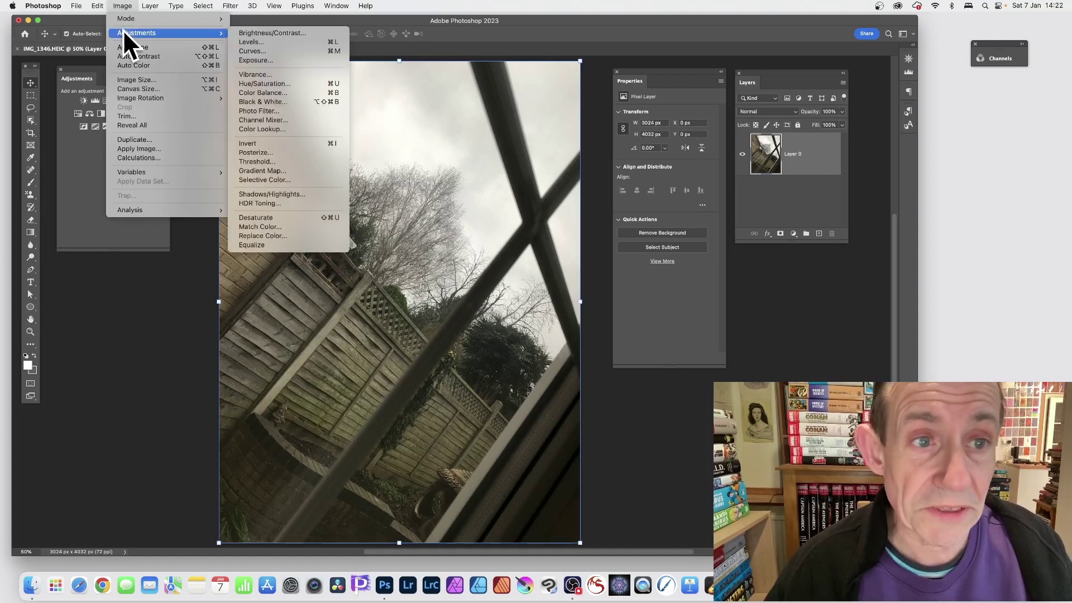
left_click(260, 74)
left_click_drag(523, 199, 554, 225)
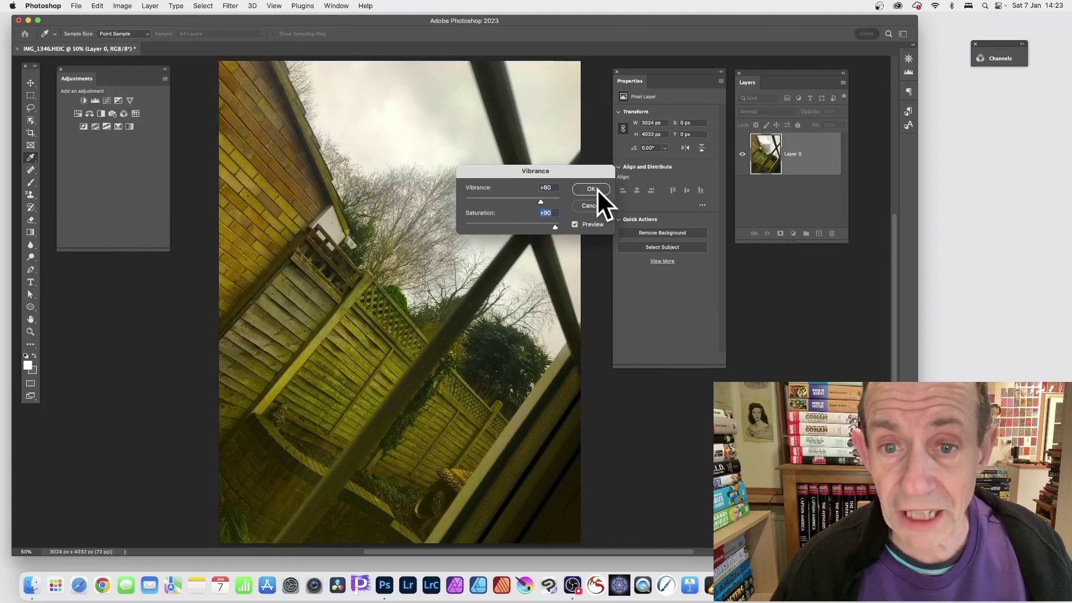
left_click(590, 190)
key("v")
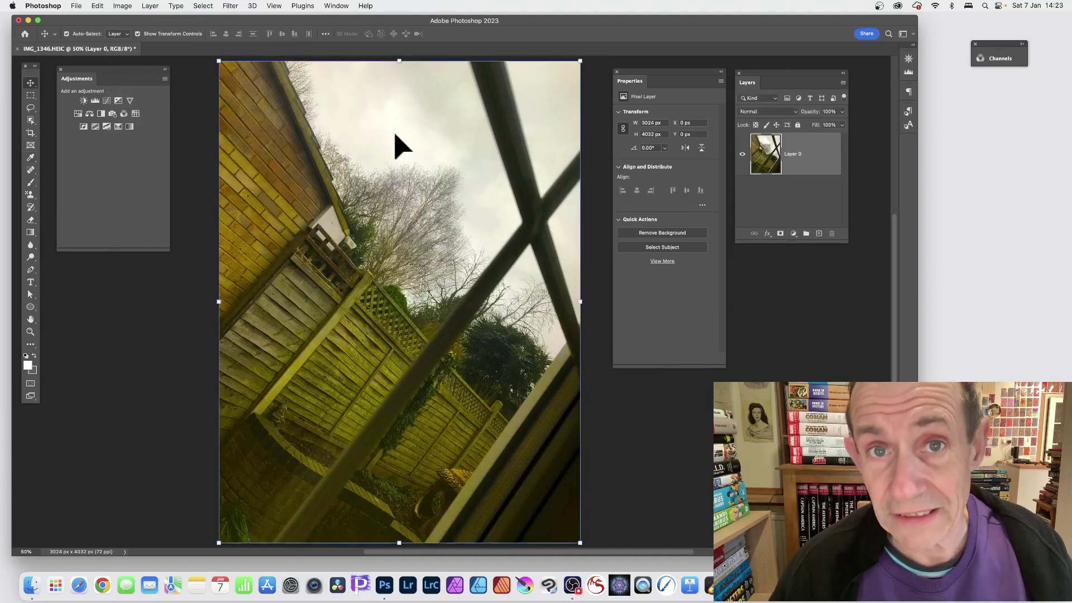
Apply Vibrance a second time at +32 to intensify the colour cast
left_click(97, 5)
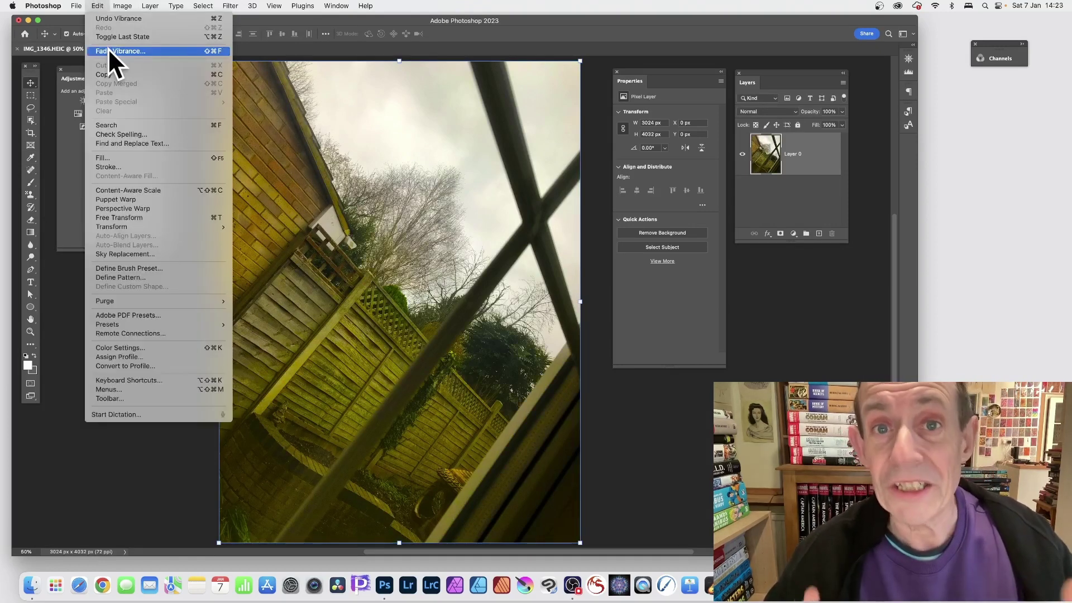
mouse_move(120, 10)
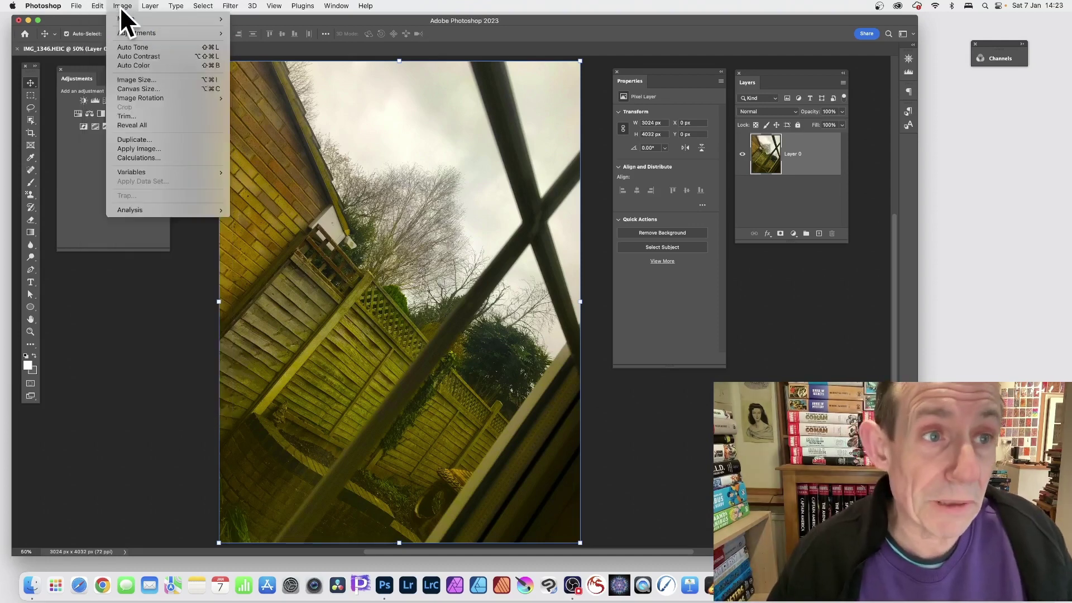
mouse_move(122, 35)
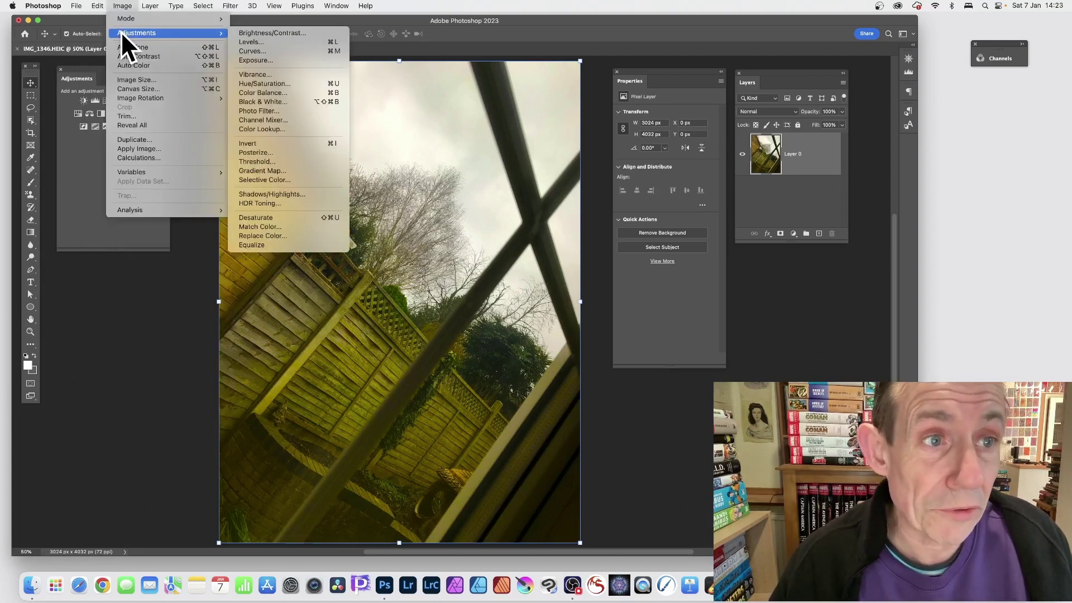
left_click(273, 75)
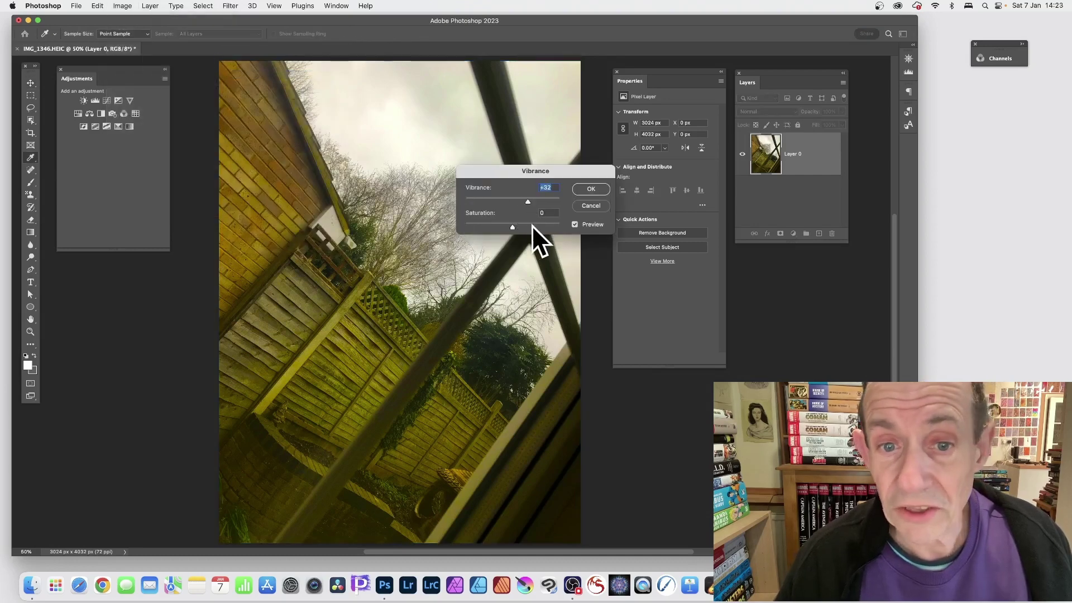
left_click(594, 188)
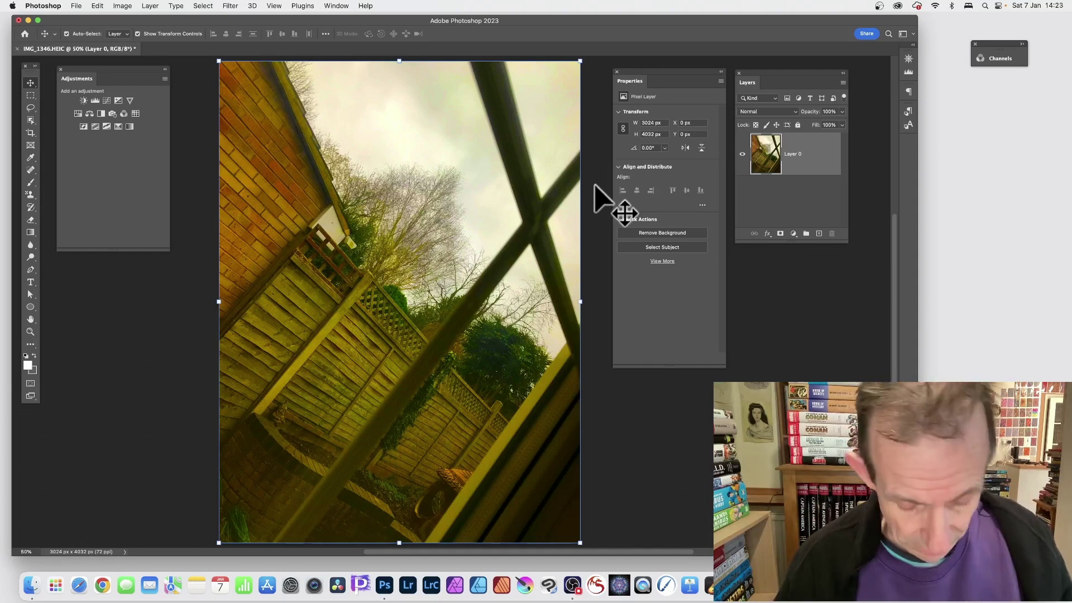
Undo the vibrance boosts so the photo returns to its natural colours
key("super+z")
key("super+z")
key("super")
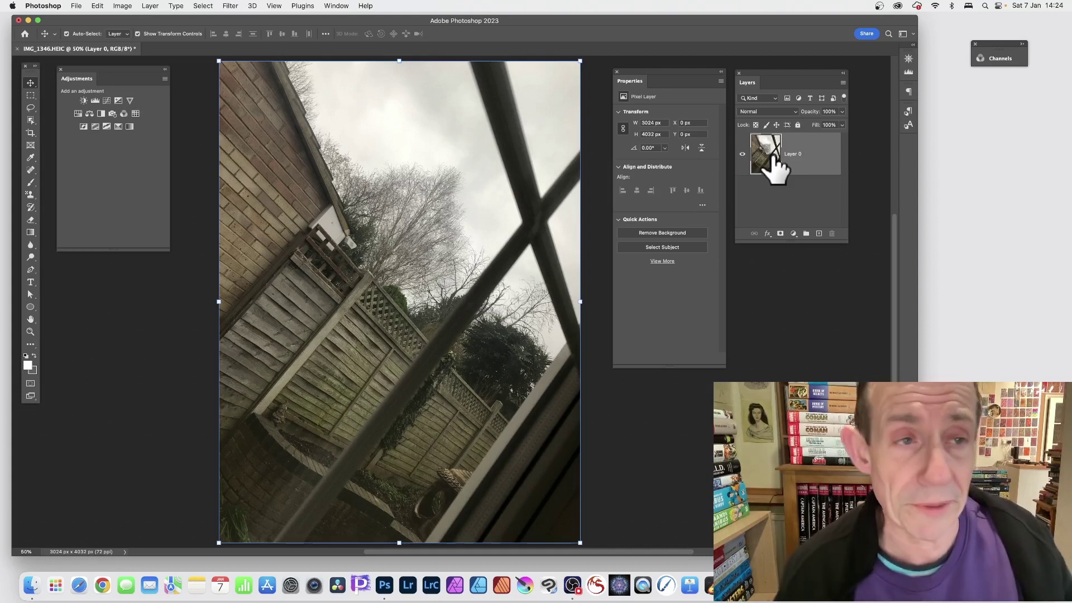
Add a Brightness/Contrast adjustment layer, test the Brightness slider, and enable legacy mode
left_click(152, 5)
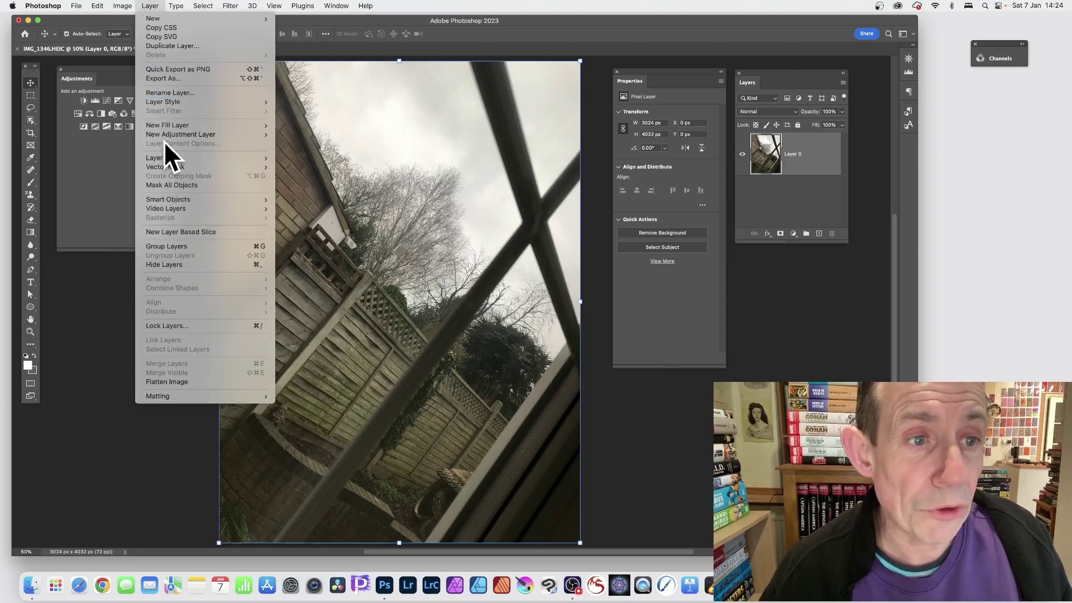
mouse_move(166, 135)
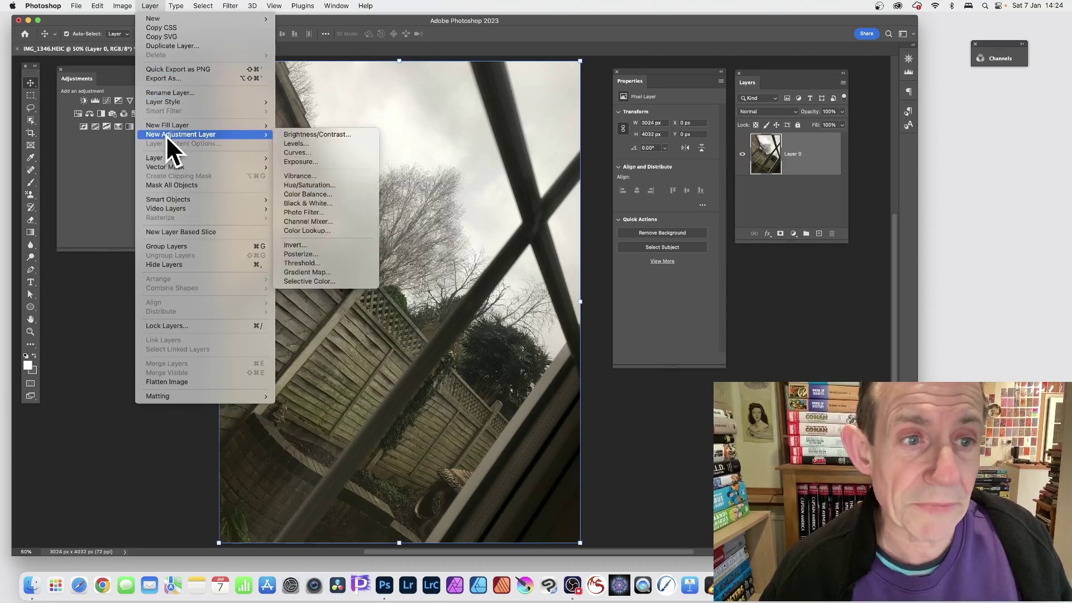
left_click(339, 132)
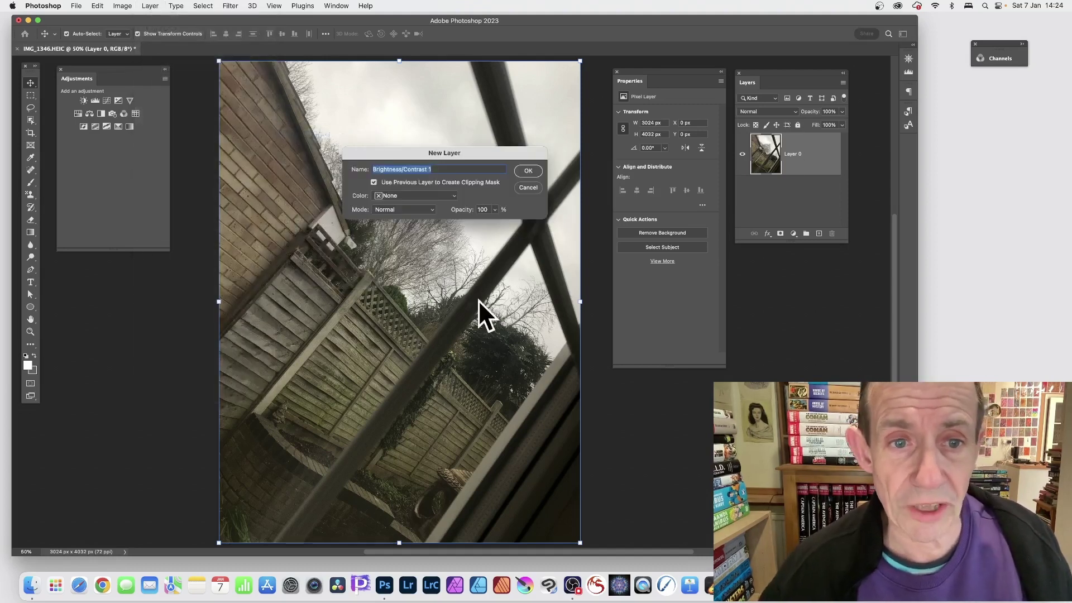
left_click(527, 171)
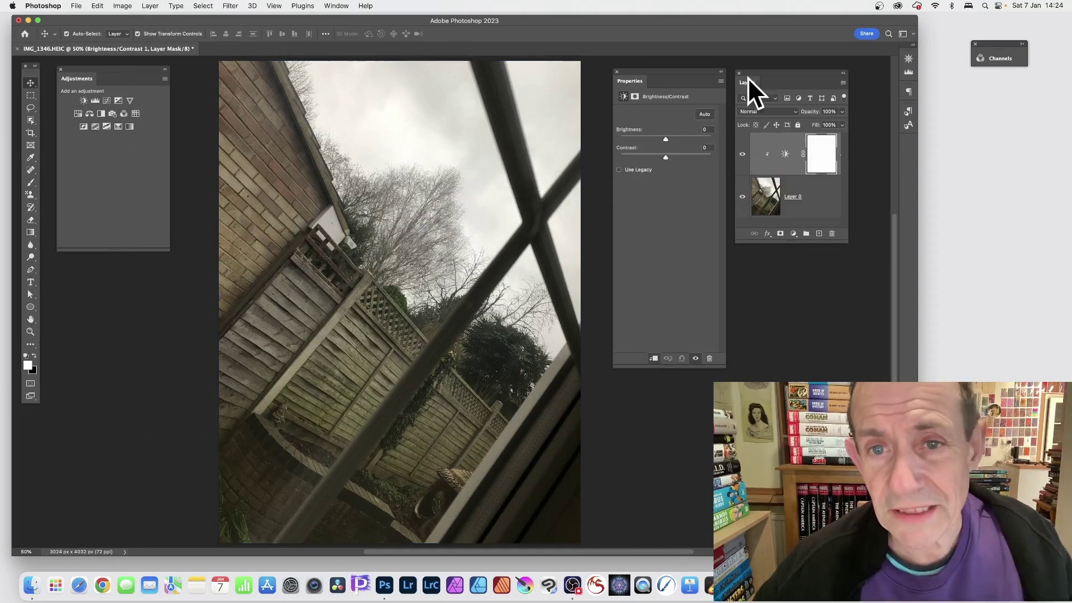
left_click_drag(666, 138, 680, 139)
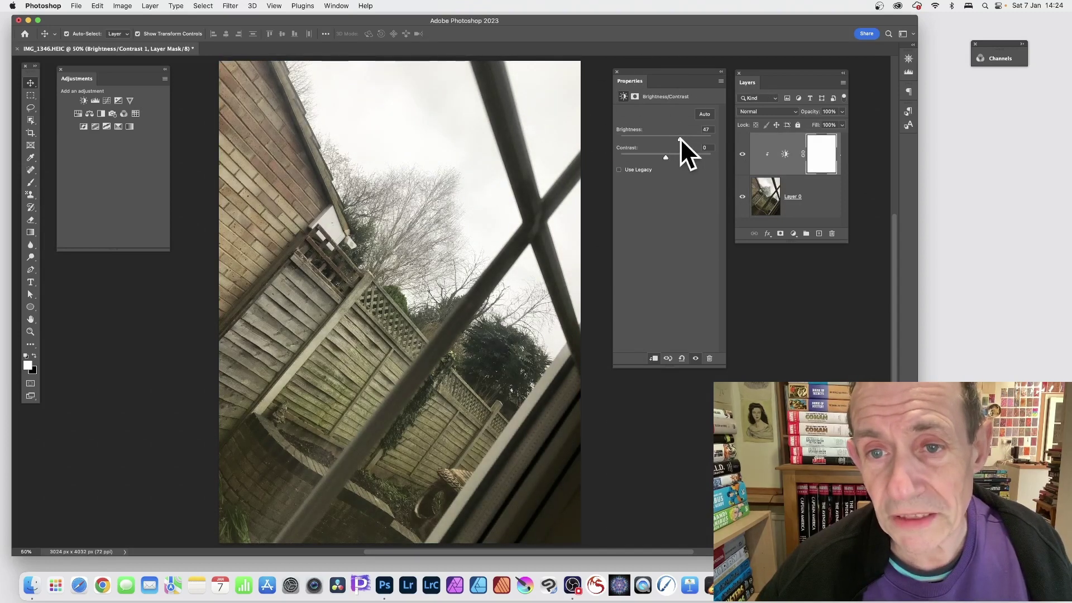
key("super+z")
left_click_drag(657, 138, 642, 156)
left_click(618, 169)
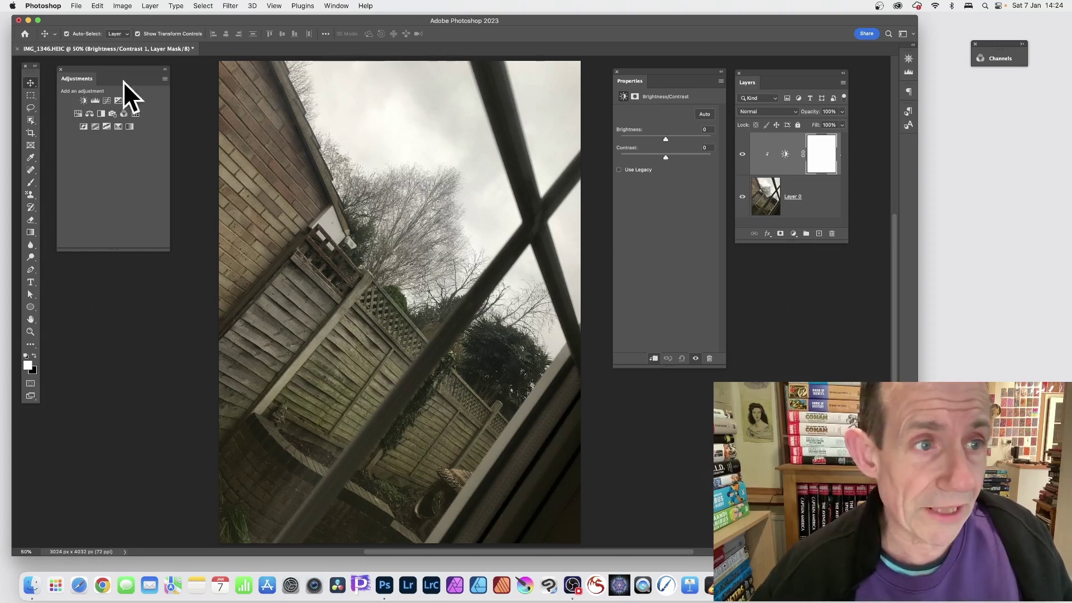
Reposition the Adjustments panel and browse its options menu
left_click_drag(95, 68, 114, 79)
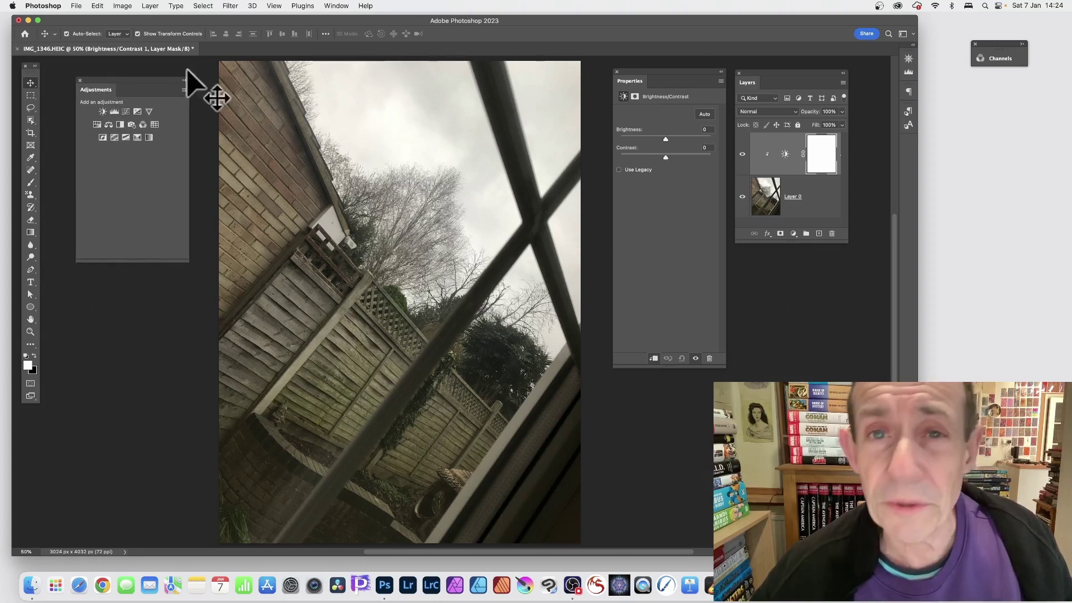
left_click(340, 6)
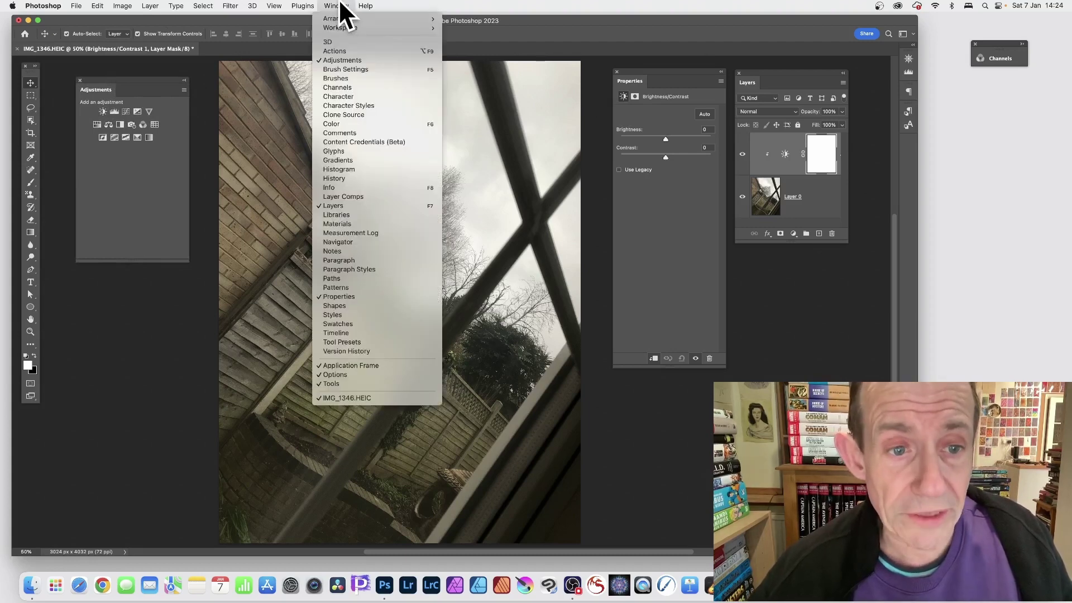
left_click(152, 83)
left_click(183, 90)
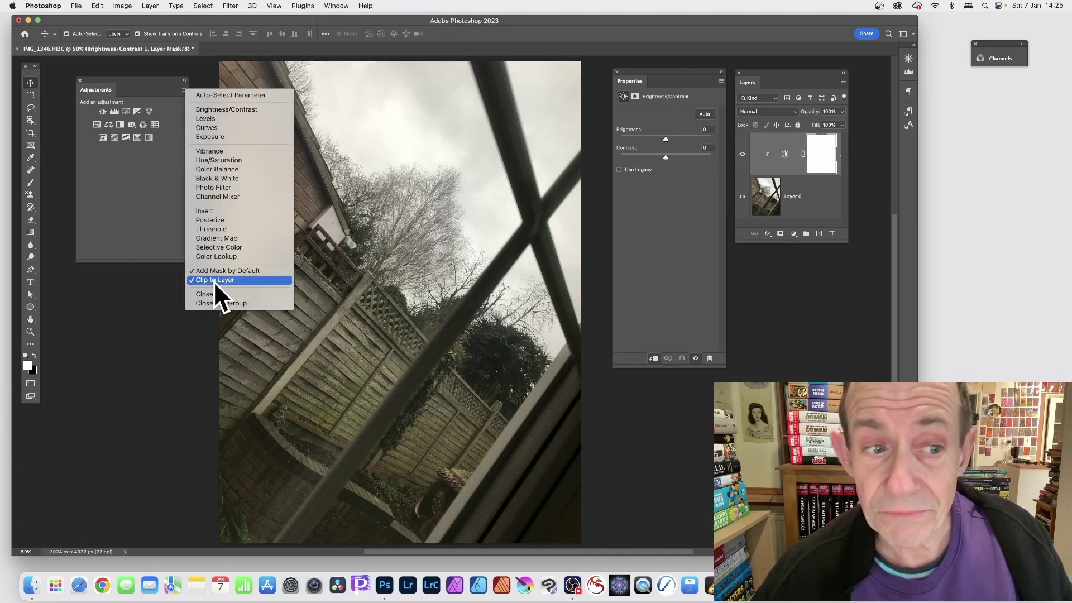
left_click(657, 184)
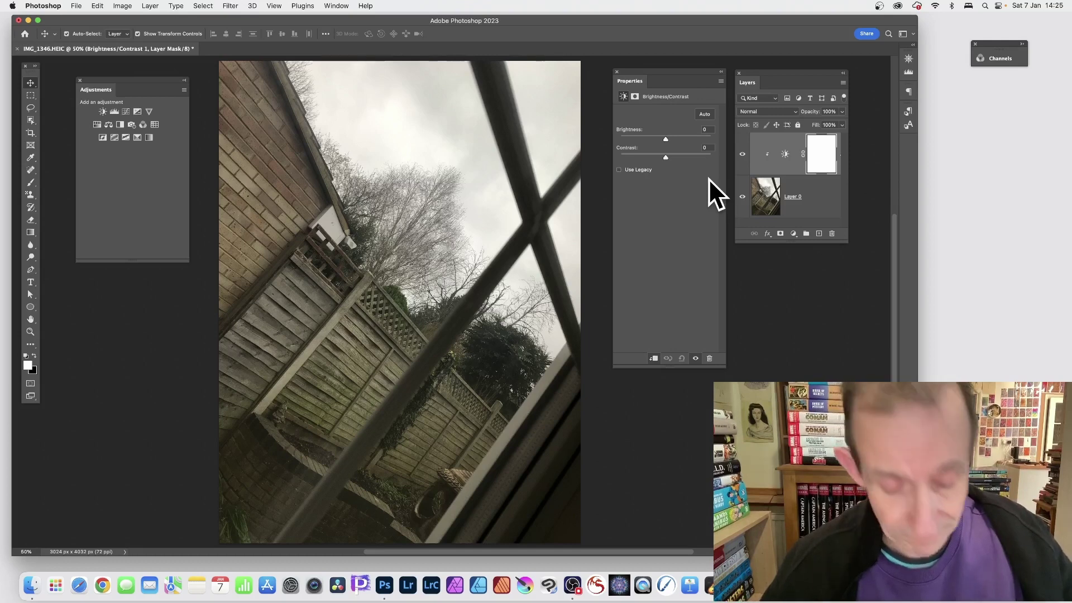
Undo the Brightness/Contrast layer and turn off Add Mask by Default for new adjustments
key("super+z")
key("super+z")
key("super+z")
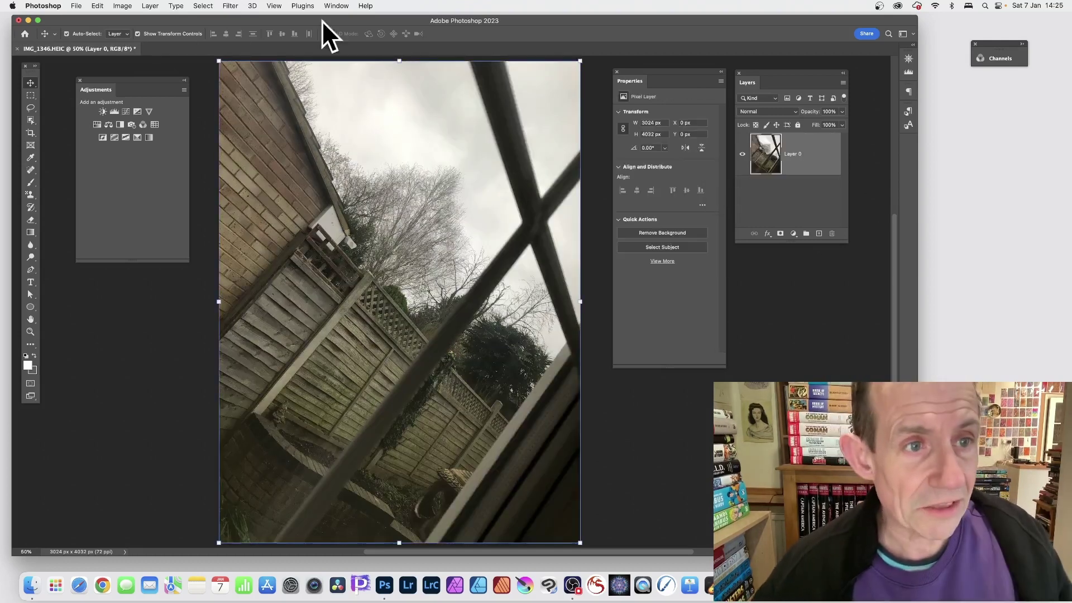
left_click(184, 91)
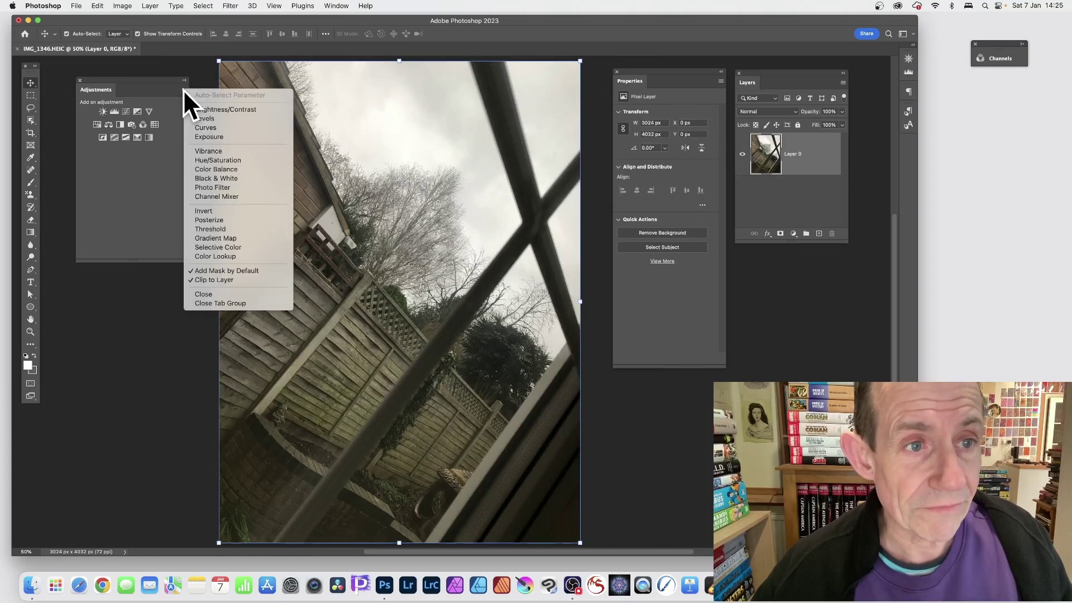
left_click(230, 270)
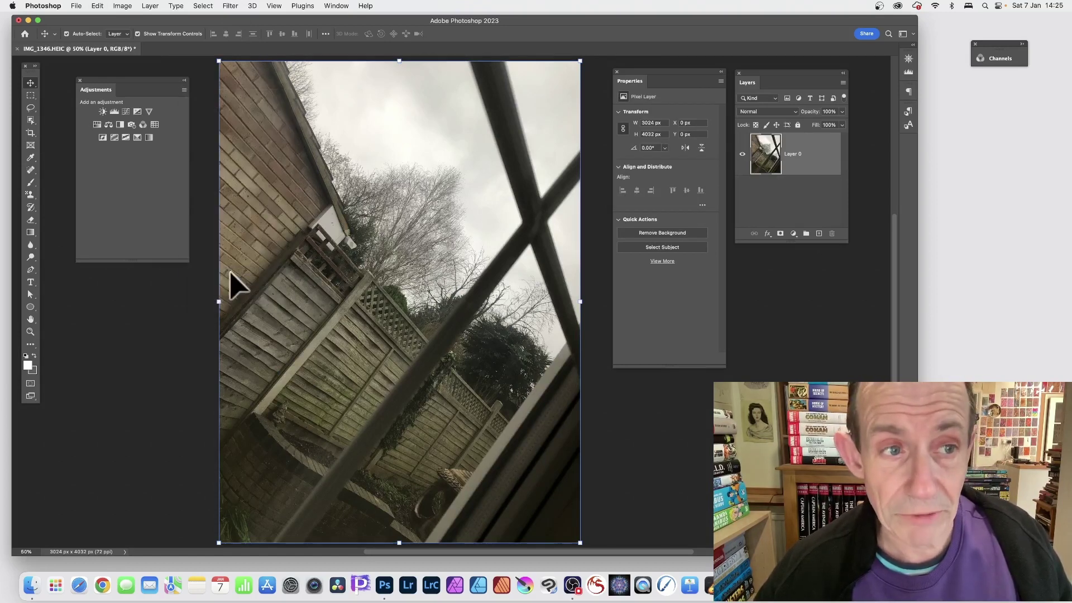
left_click(184, 90)
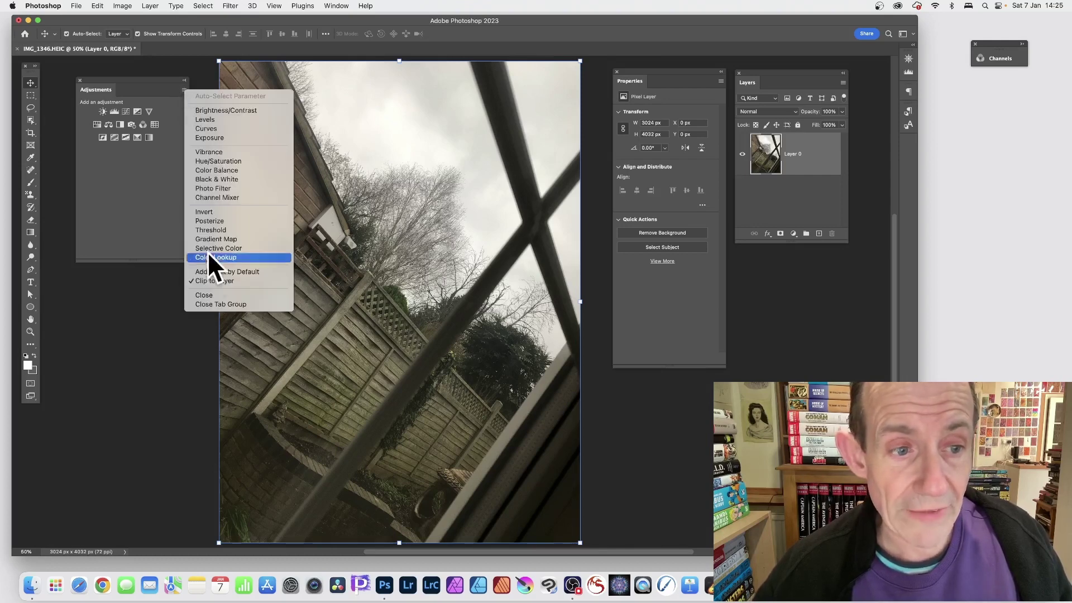
left_click(213, 280)
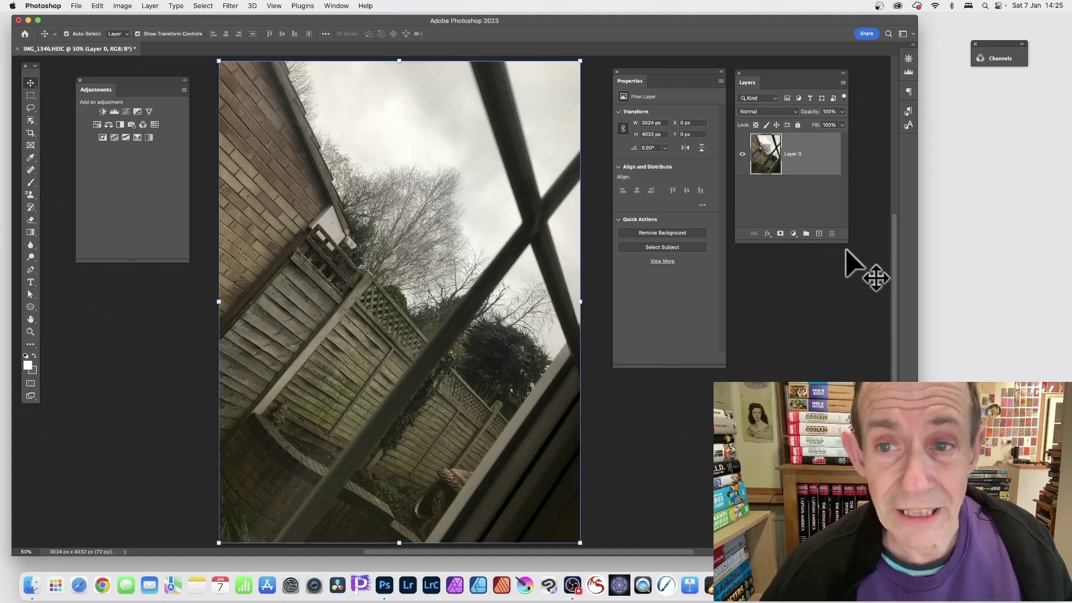
Add a Vibrance 1 adjustment layer with Saturation raised to +83
left_click(151, 7)
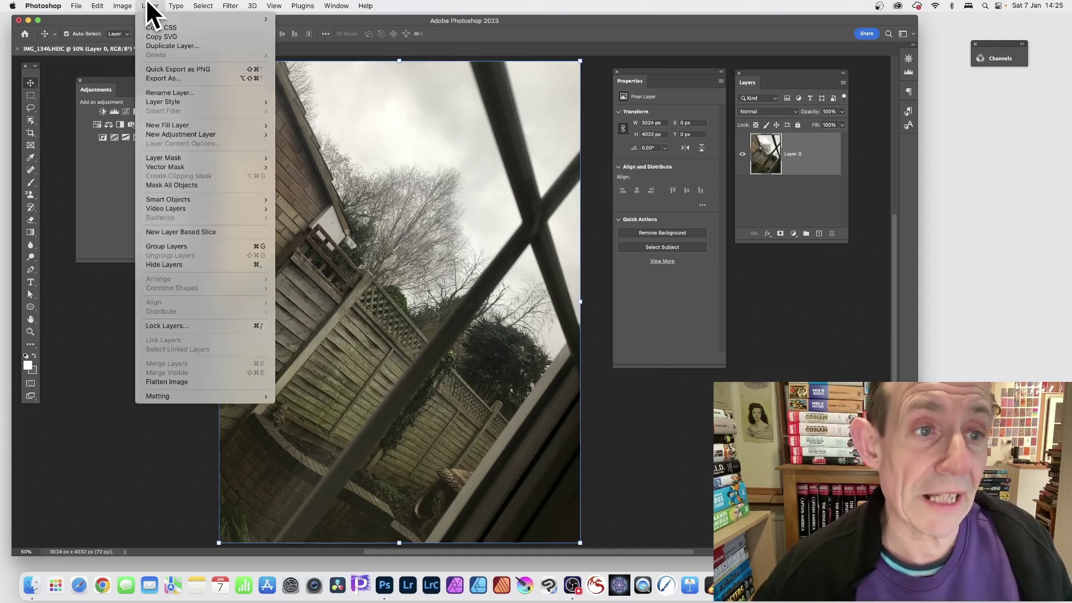
mouse_move(161, 134)
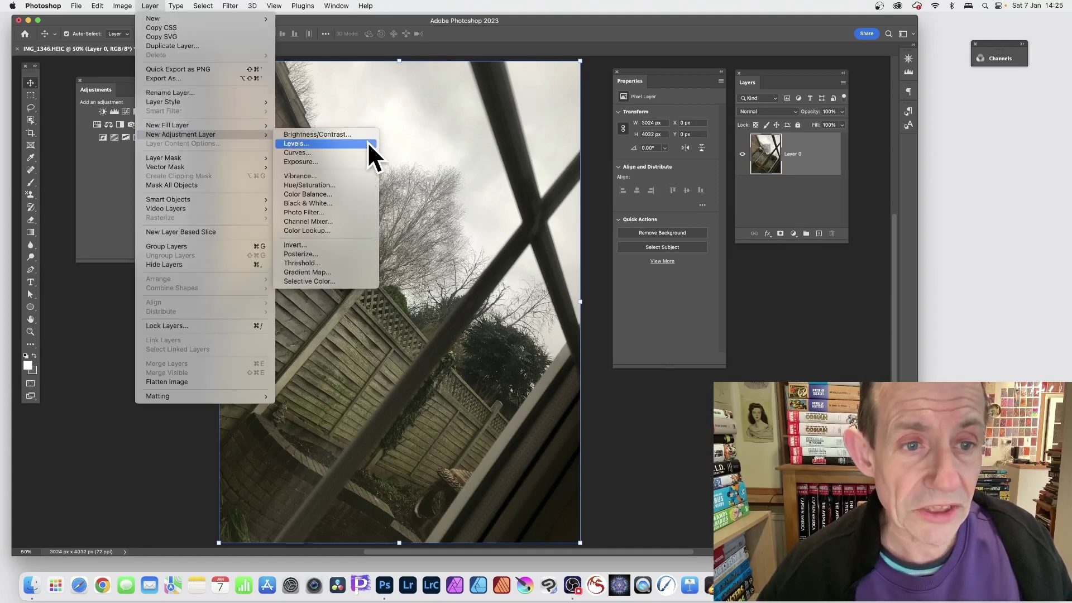
left_click(346, 175)
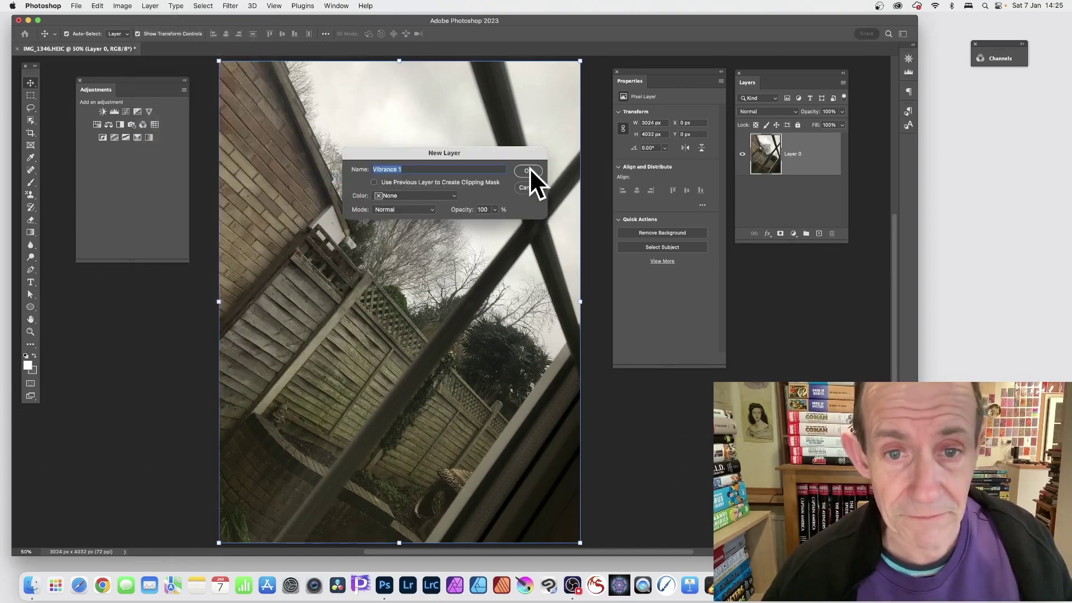
left_click(528, 170)
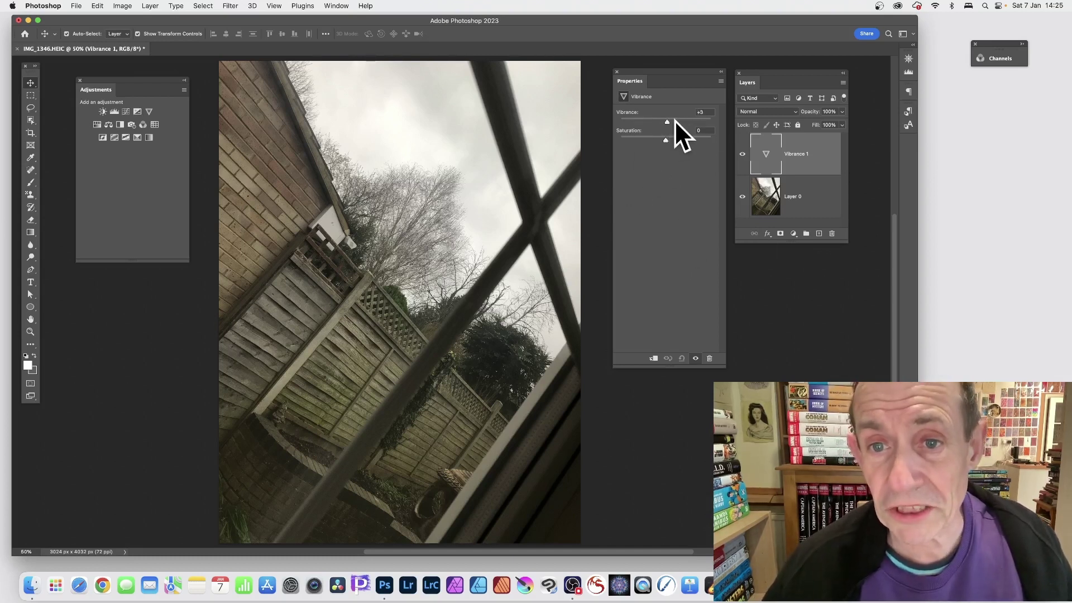
left_click_drag(702, 139, 704, 140)
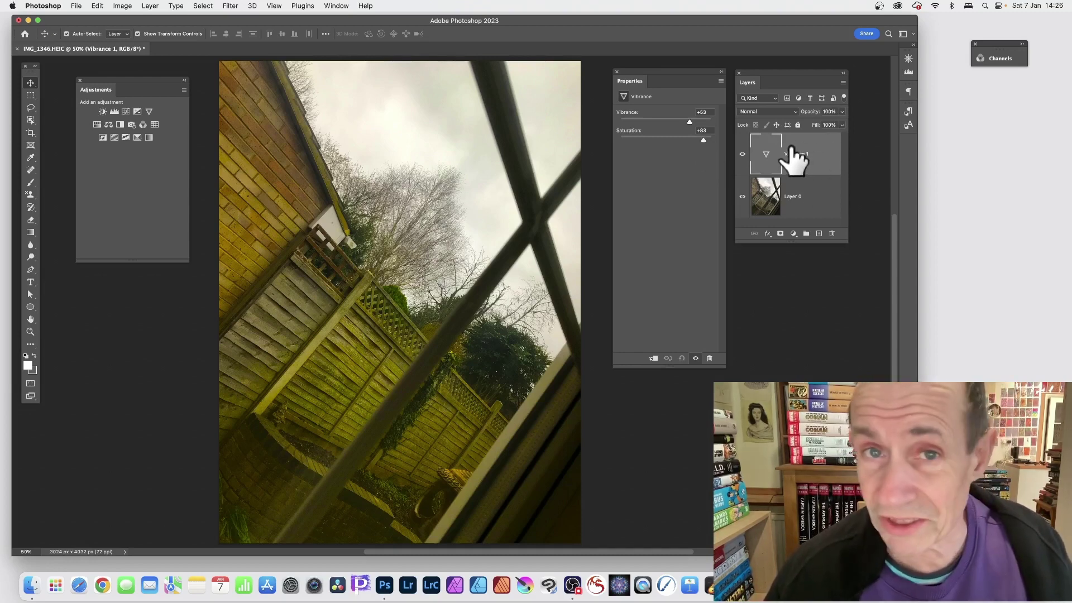
Try adding a Reveal All layer mask to Vibrance 1, then undo it
left_click(156, 6)
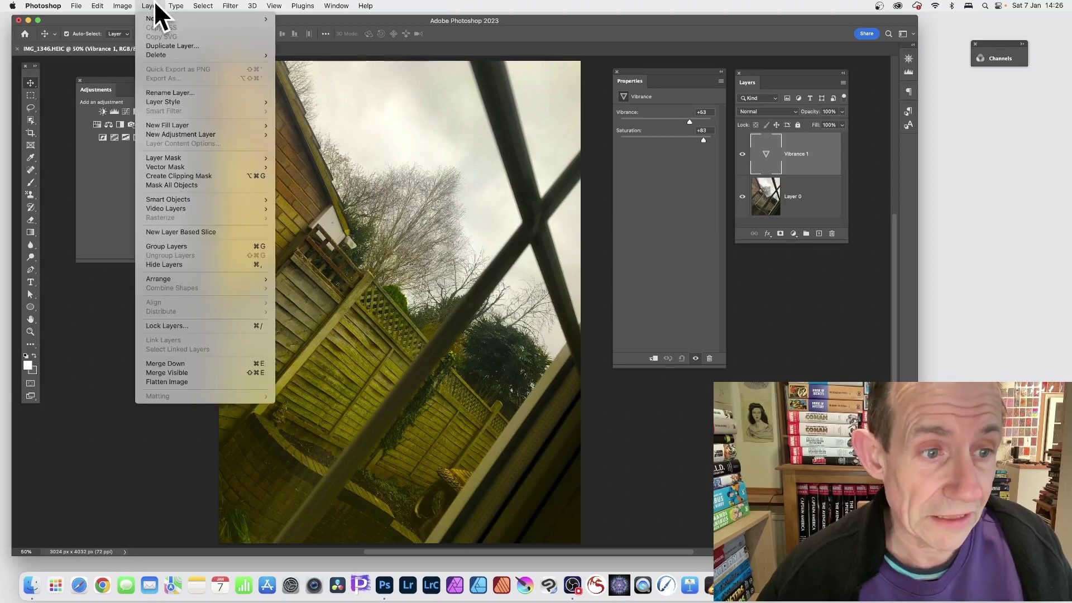
mouse_move(165, 155)
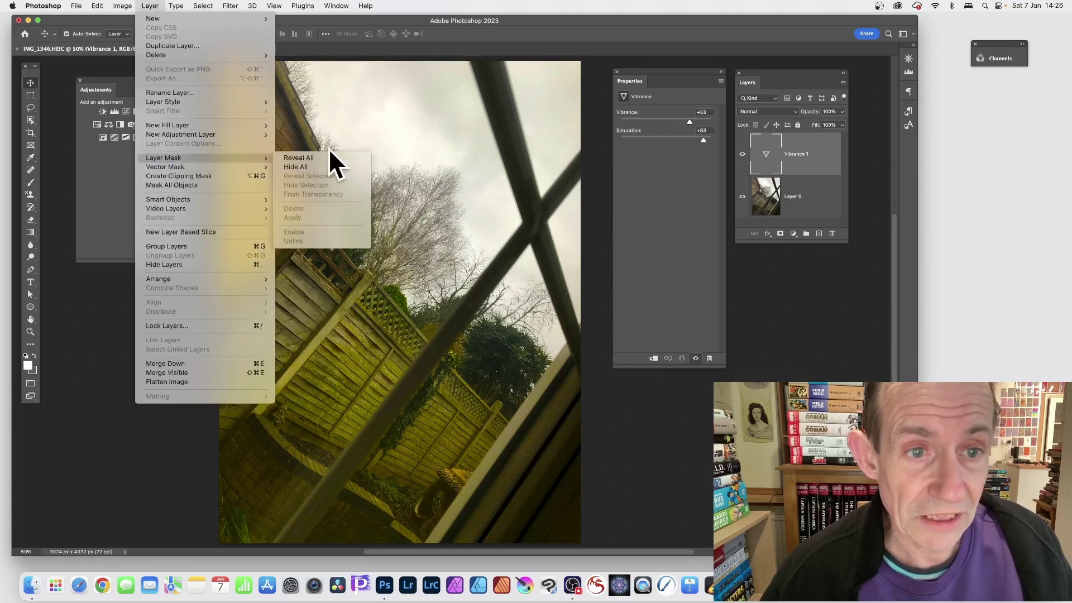
left_click(307, 160)
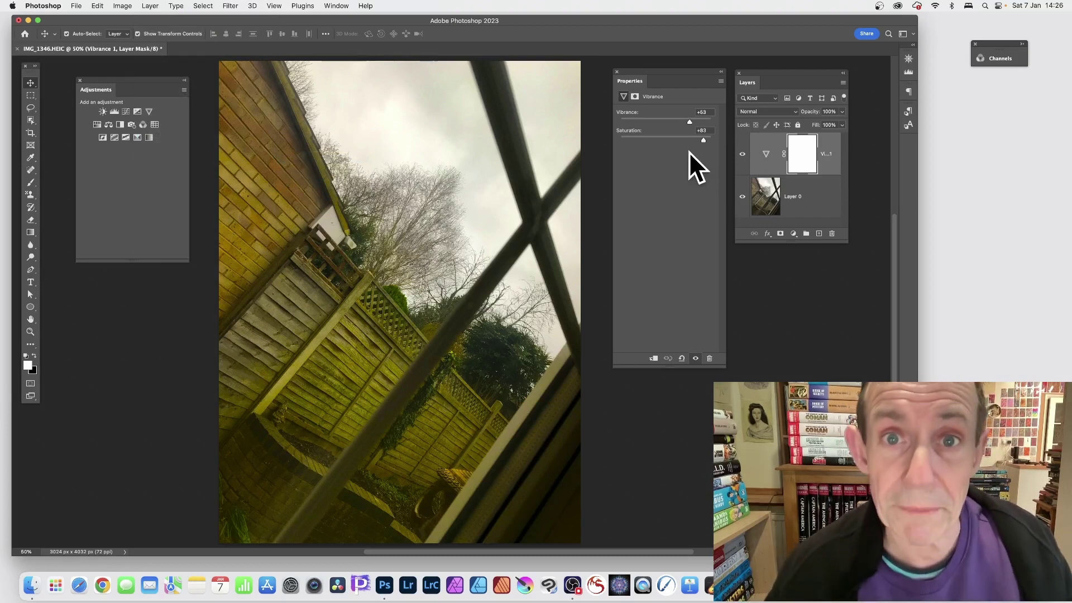
key("super+z")
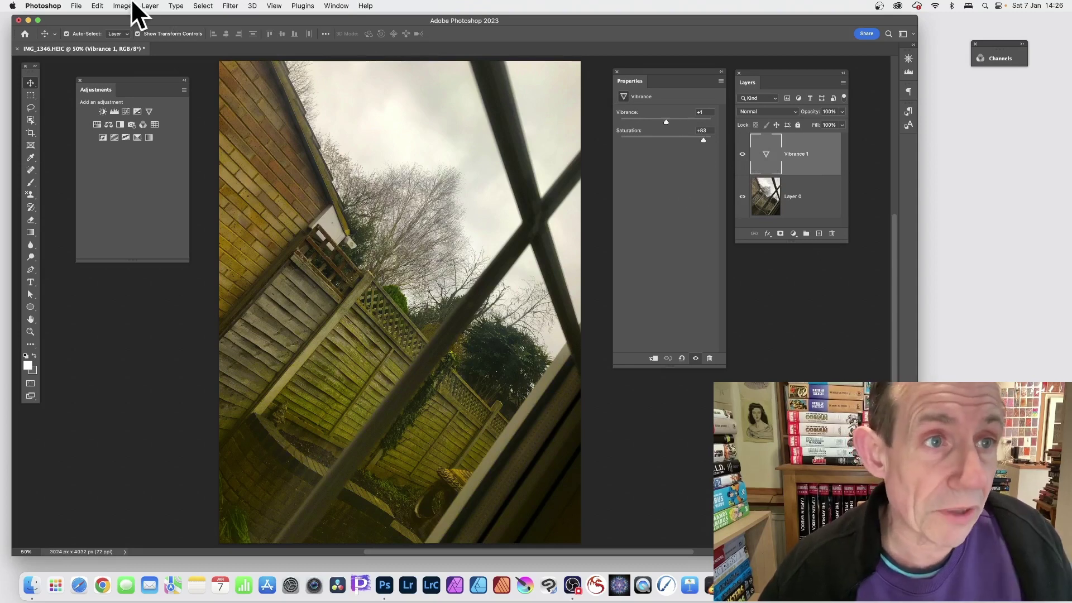
Add an Exposure 1 adjustment layer above Vibrance 1 set to the Plus 1.0 preset
left_click(148, 6)
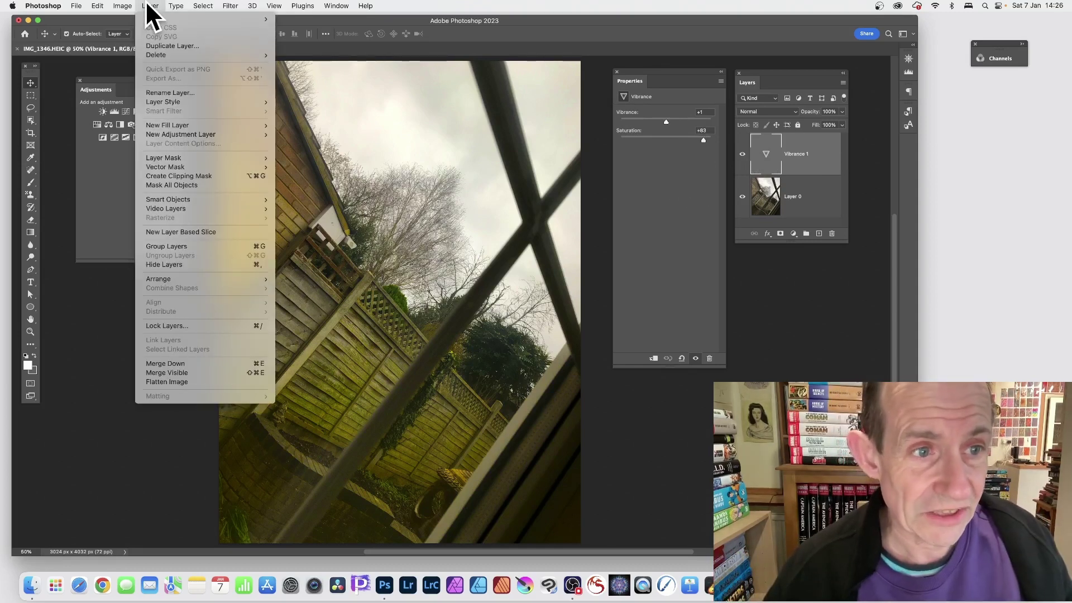
mouse_move(170, 134)
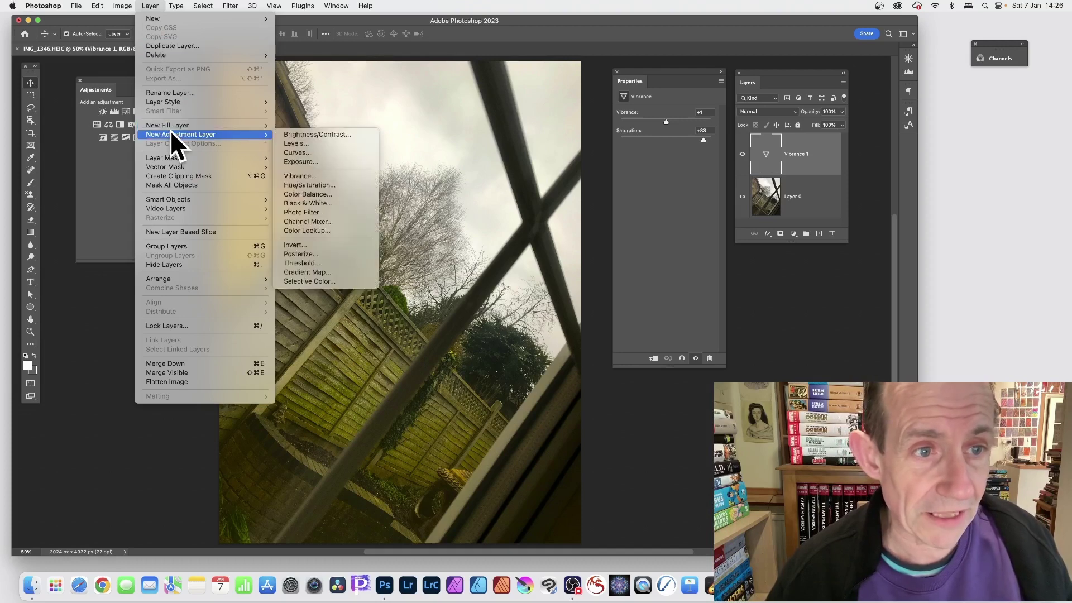
left_click(322, 164)
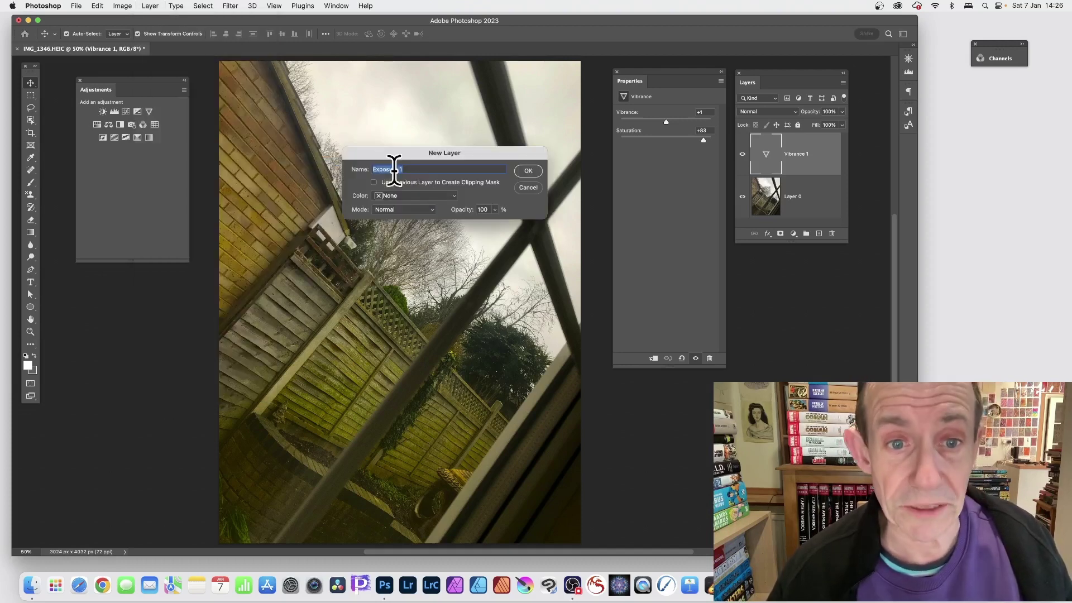
left_click(526, 170)
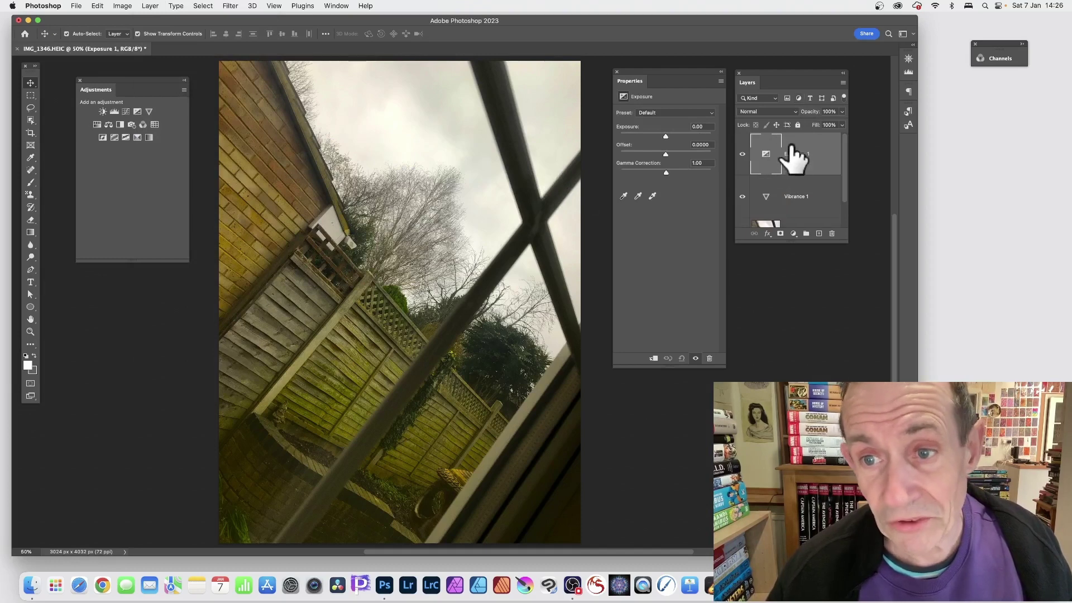
left_click_drag(796, 243, 802, 310)
left_click_drag(669, 136, 683, 151)
left_click(683, 113)
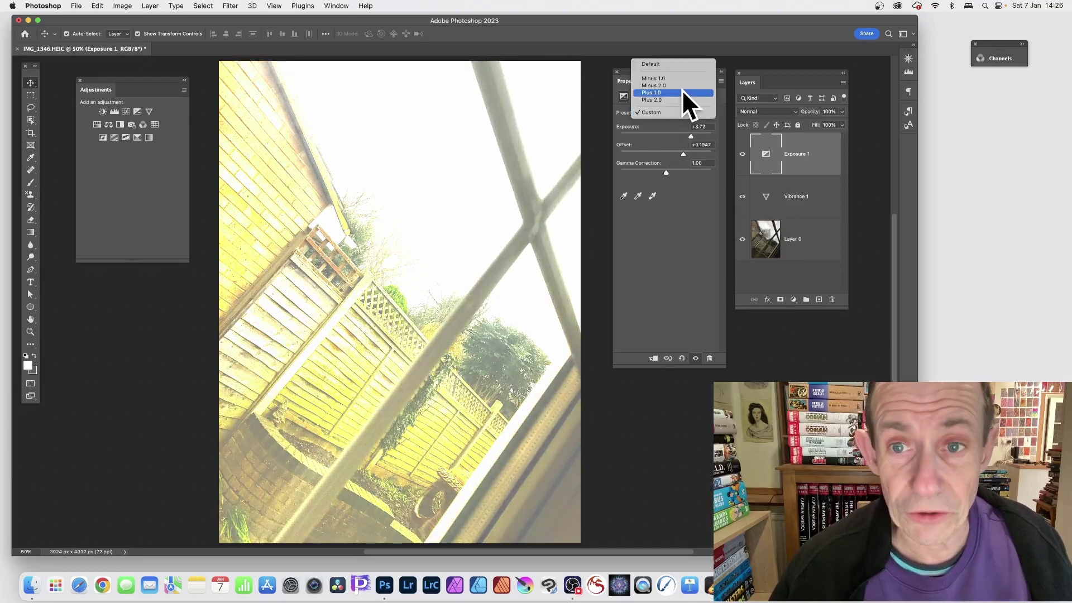
left_click(682, 90)
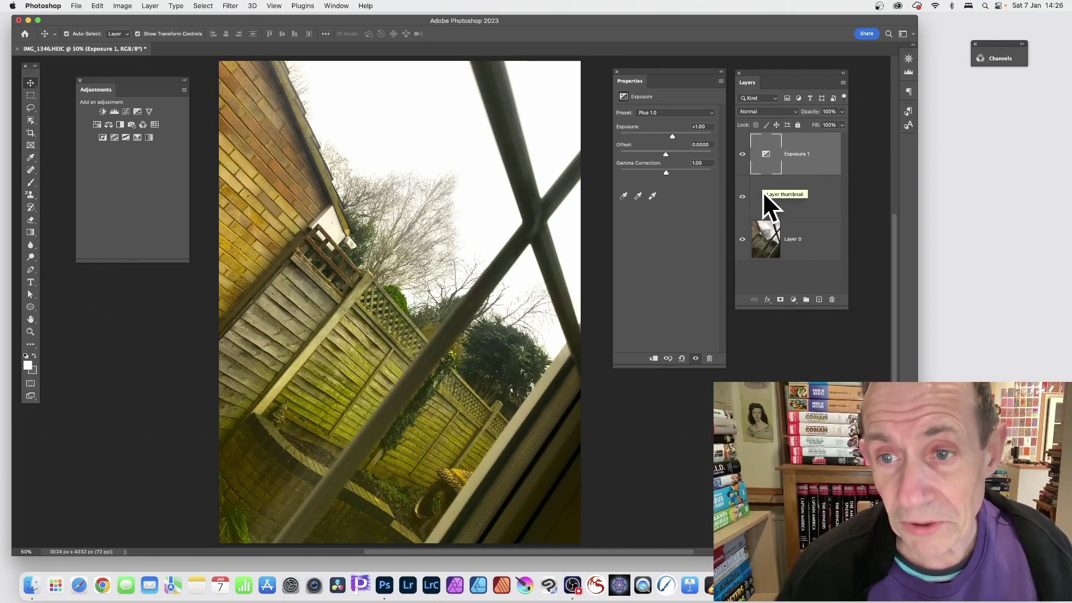
Compare the Vibrance 1 and Exposure 1 settings in the Properties panel
left_click(772, 204)
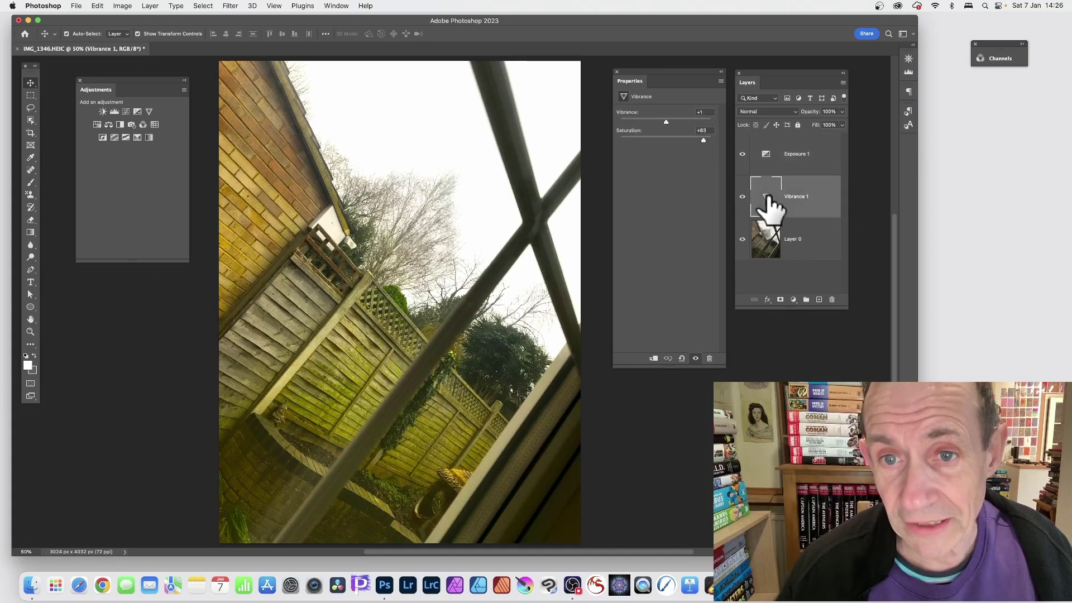
left_click(767, 160)
left_click(766, 202)
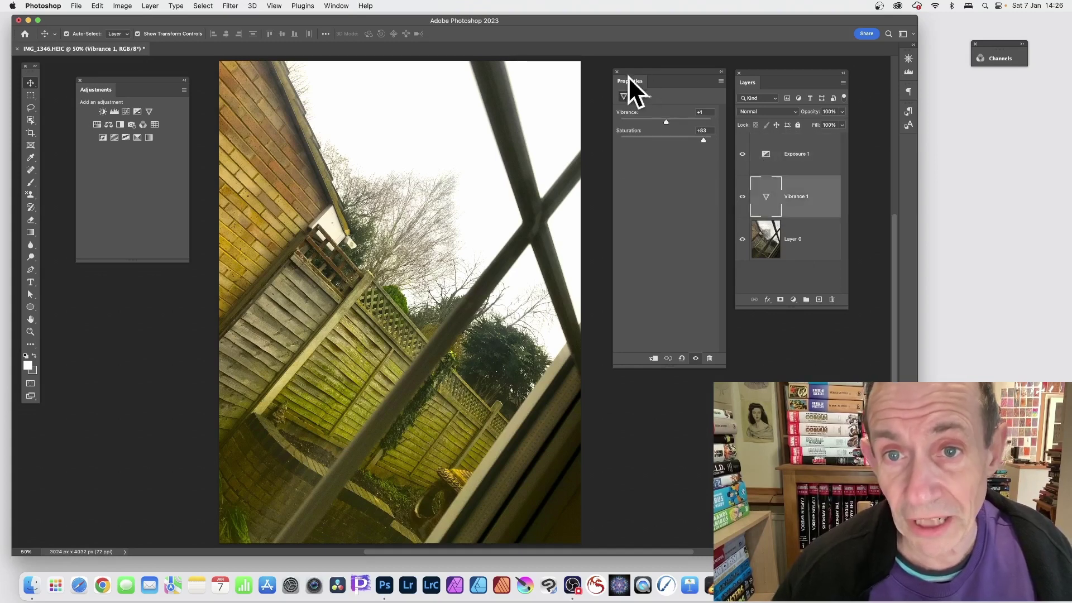
left_click(765, 160)
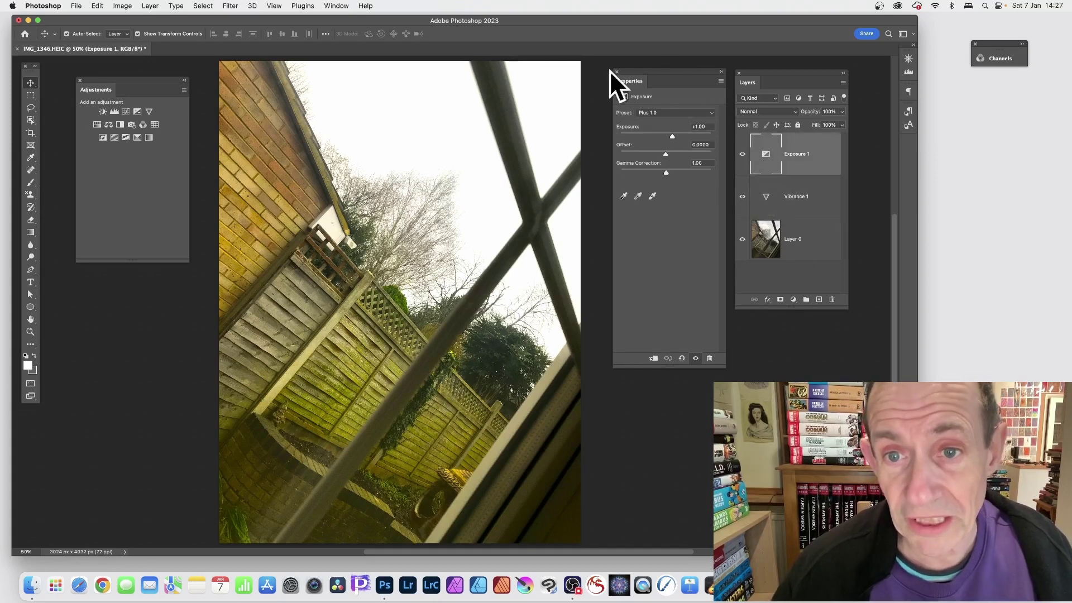
Browse the panel and exposure options, then select and delete the Vibrance 1 layer
left_click(336, 6)
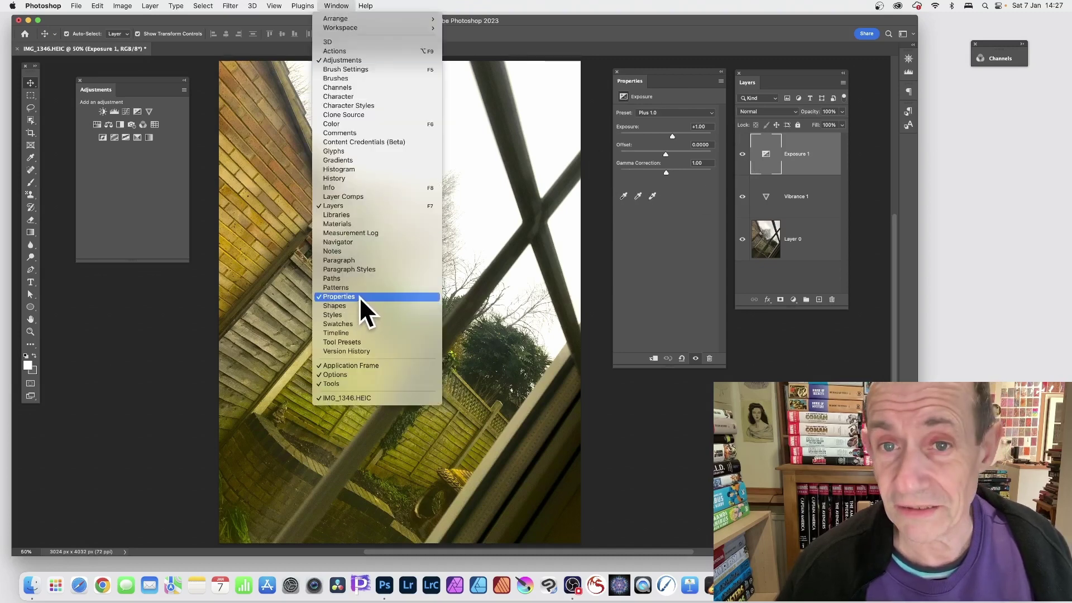
left_click(719, 82)
left_click(721, 81)
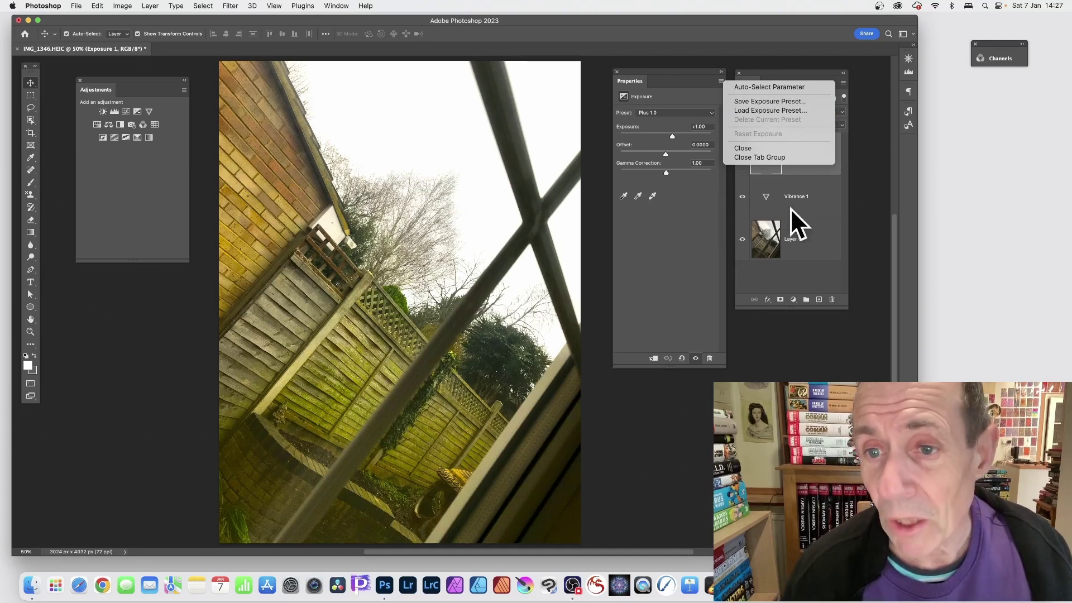
left_click(789, 194)
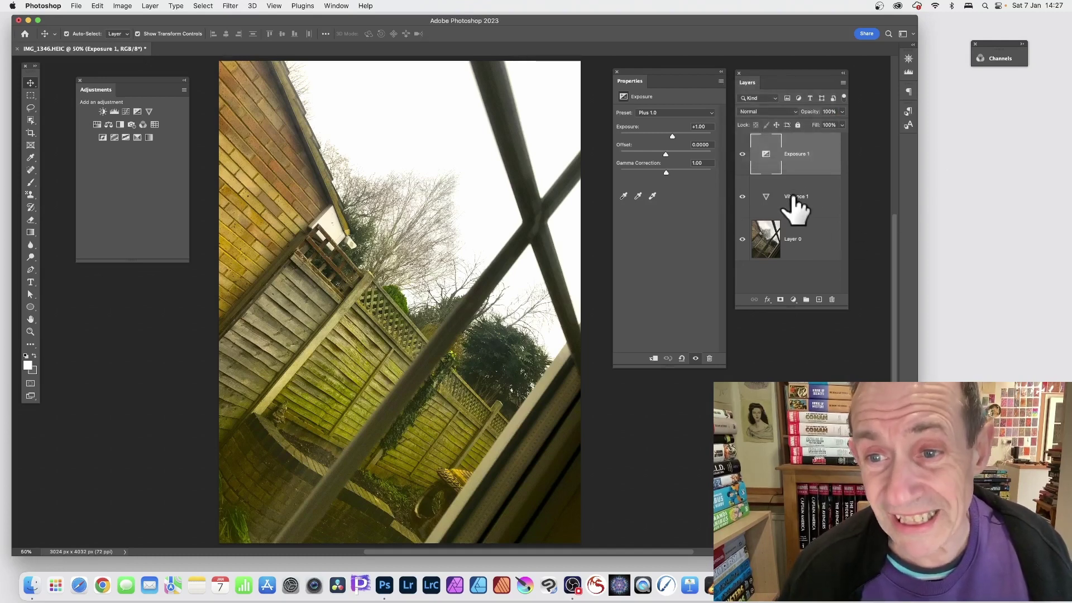
left_click(788, 195)
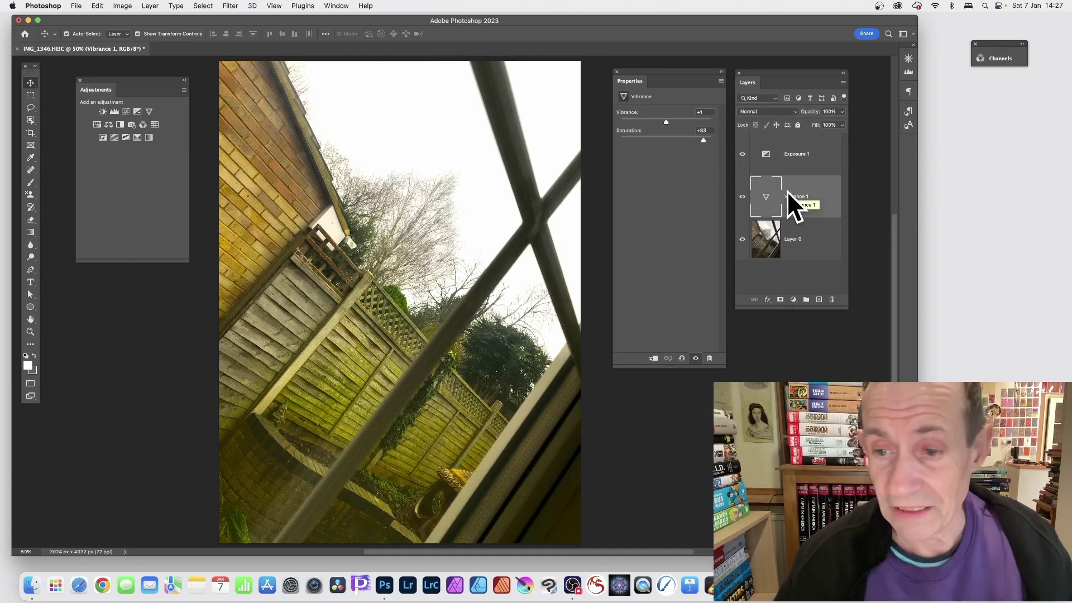
left_click(832, 302)
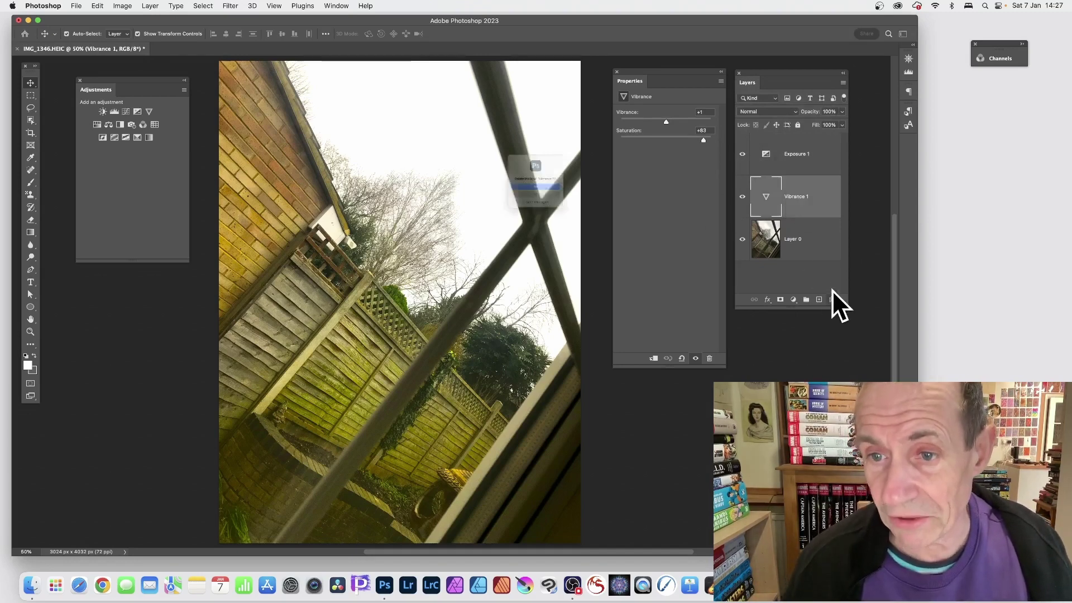
Delete the Vibrance 1 and Exposure 1 adjustment layers, leaving only Layer 0
left_click(542, 202)
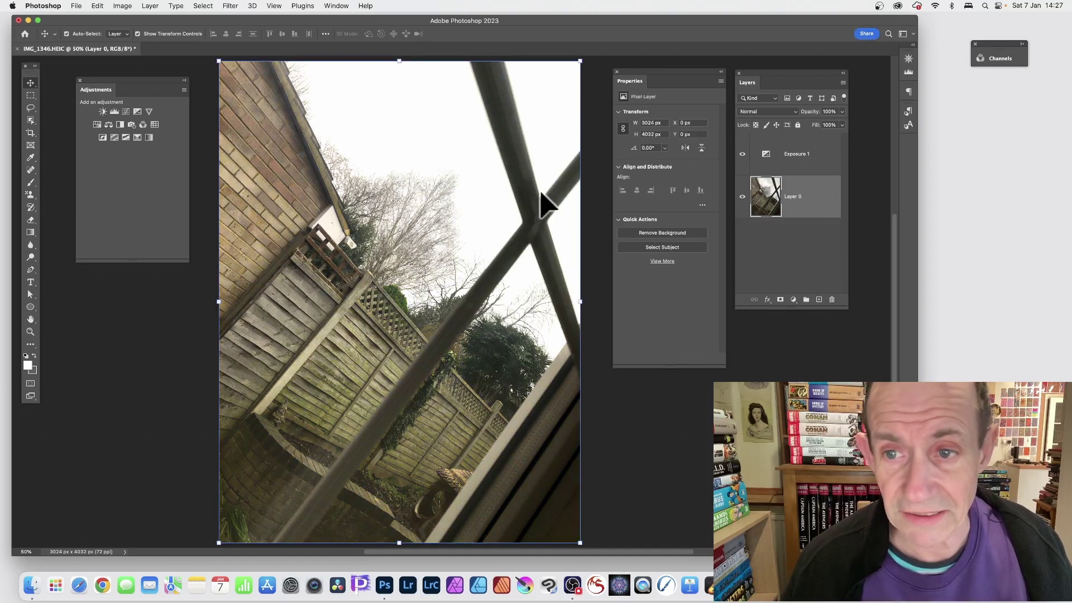
left_click(788, 157)
left_click(832, 300)
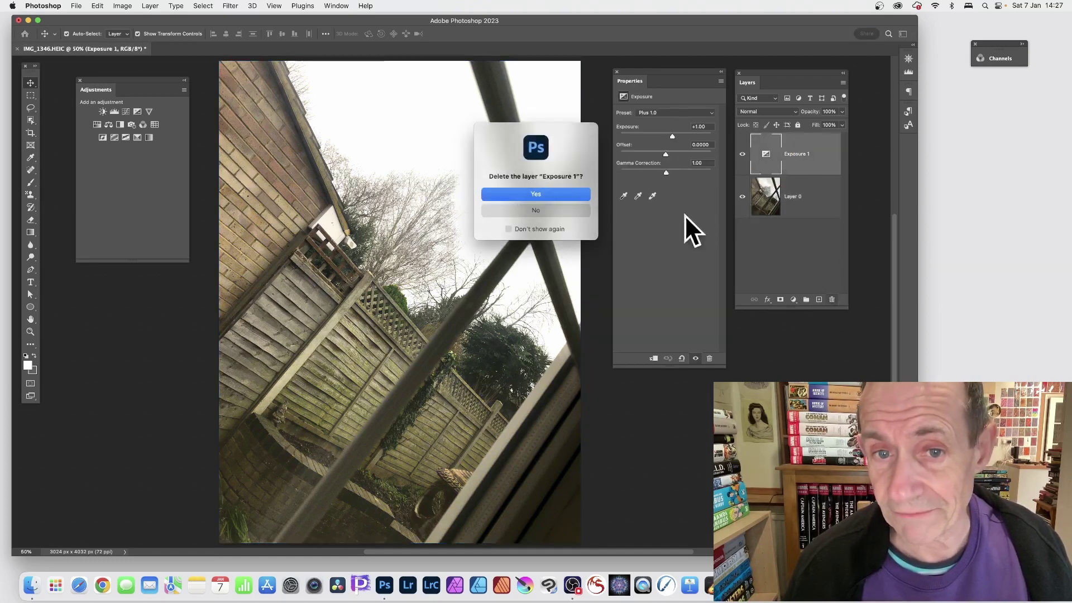
left_click(560, 196)
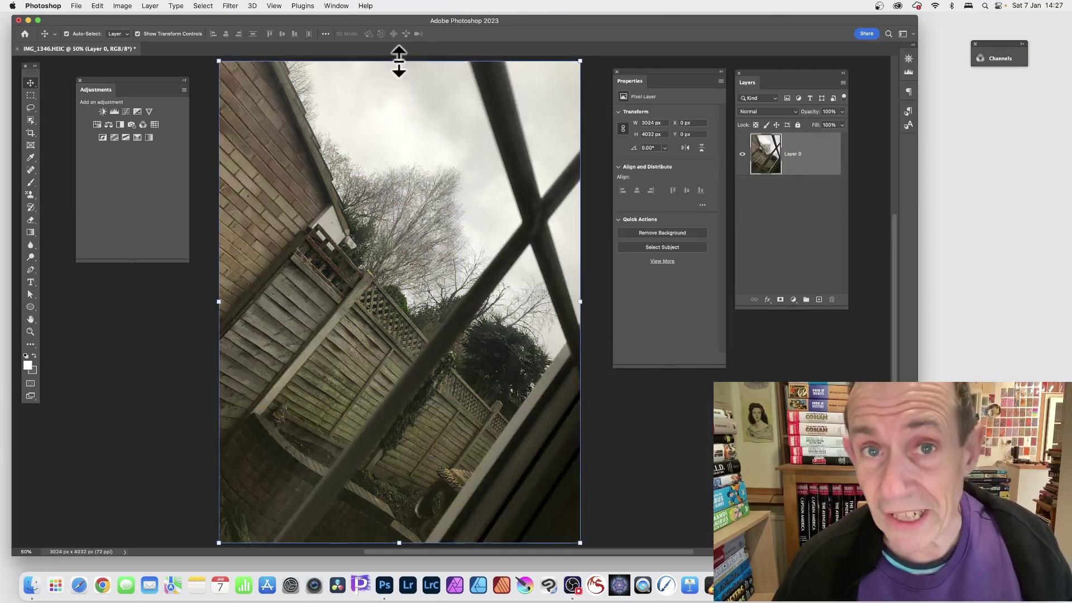
Enable Add Mask by Default and Clip to Layer in the Adjustments panel options
left_click(184, 91)
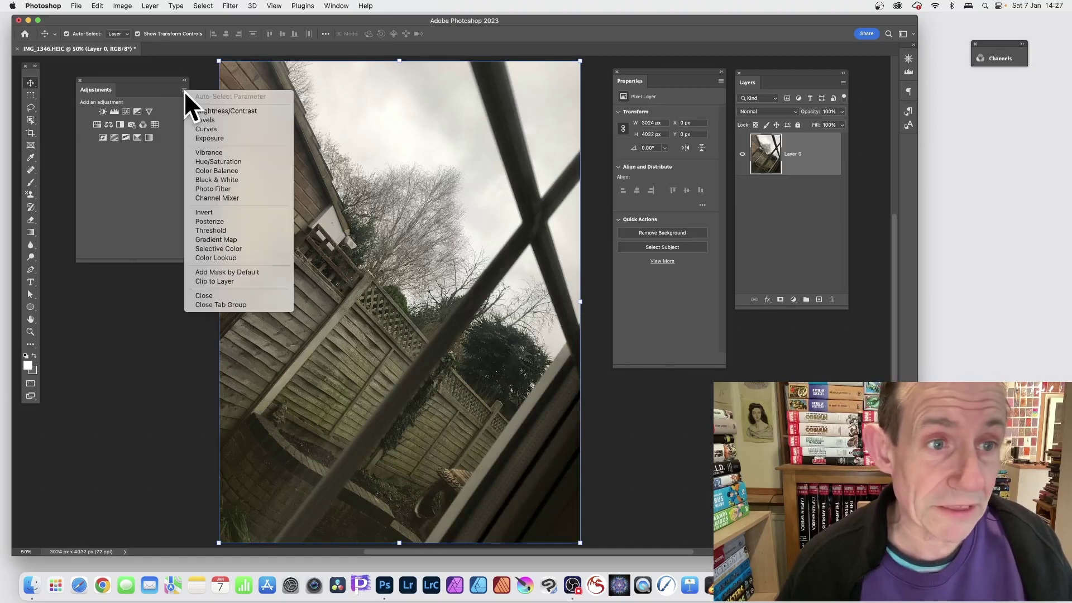
left_click(223, 272)
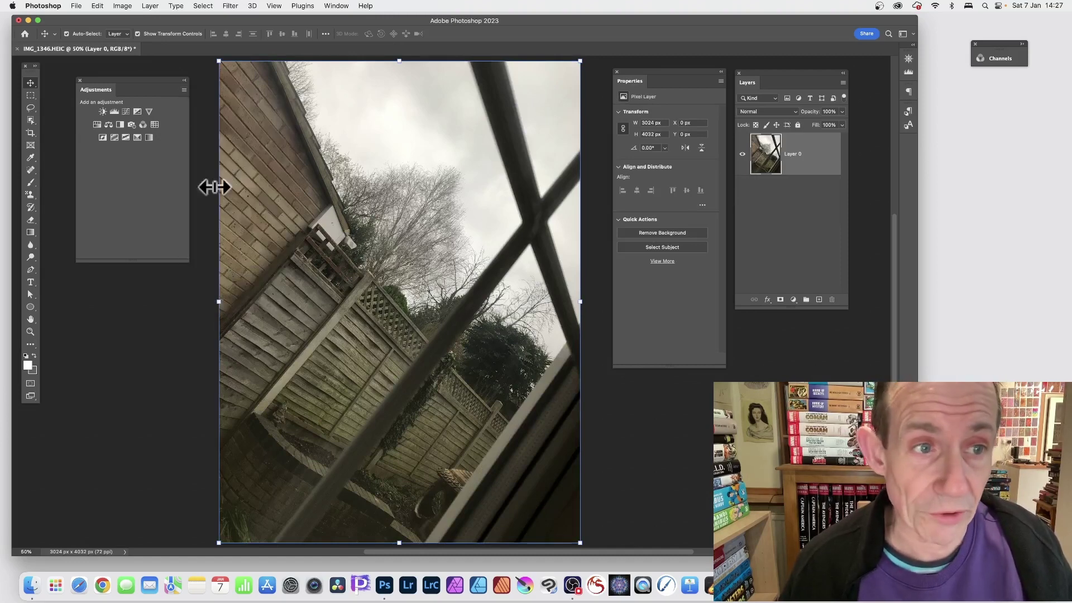
left_click(184, 90)
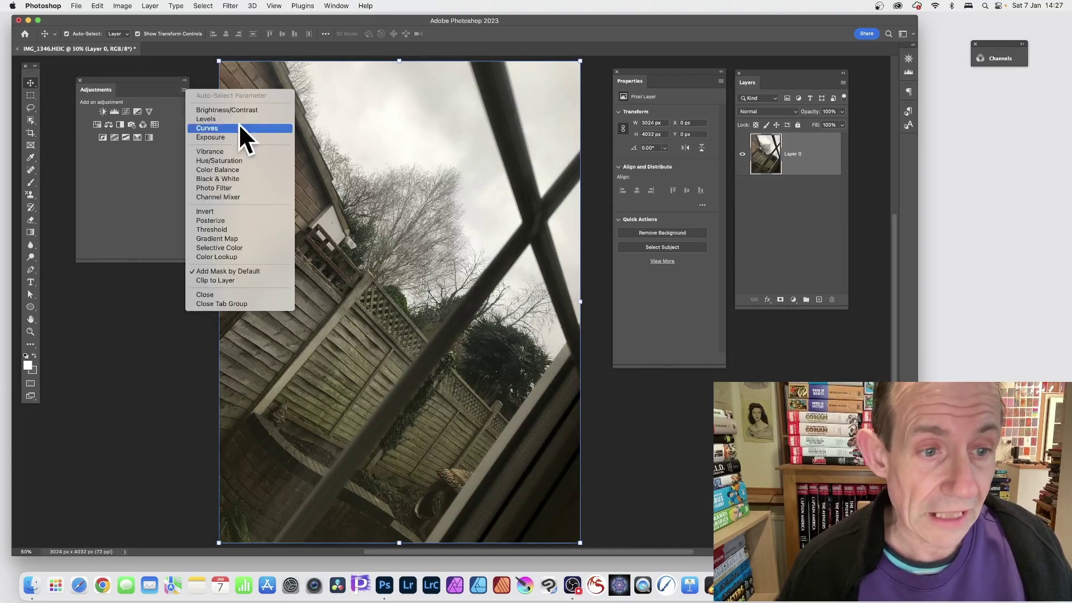
left_click(224, 279)
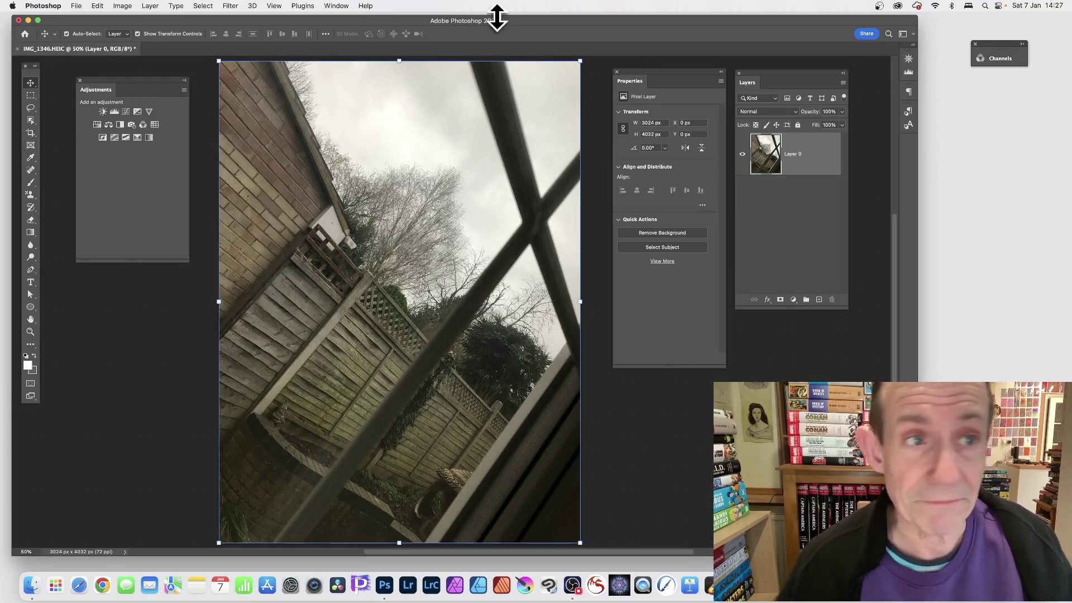
left_click(151, 6)
mouse_move(183, 134)
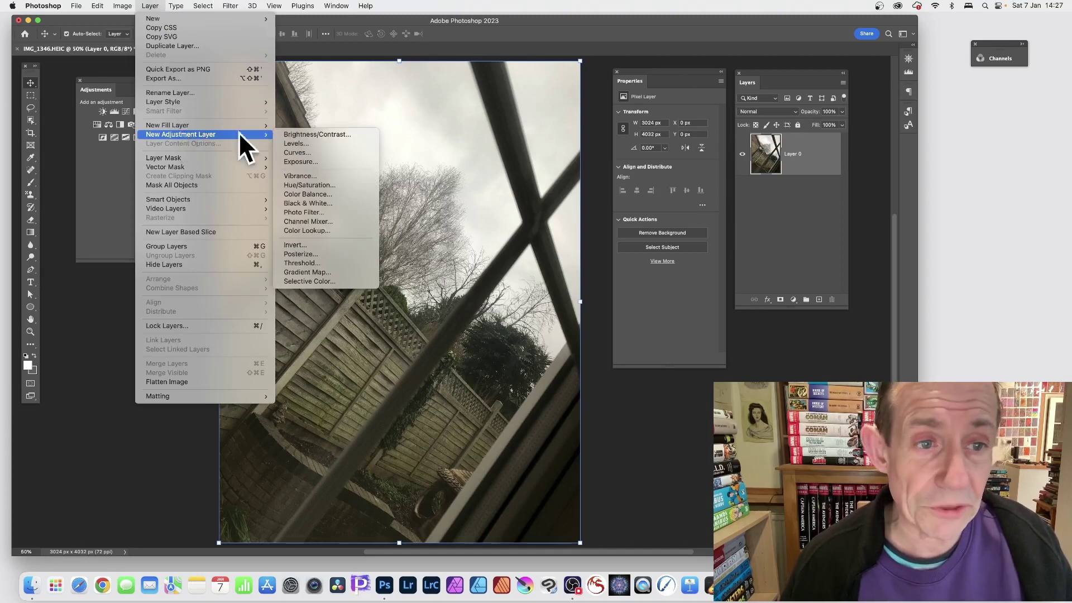
Add a Black & White layer, brighten reds and yellows, and apply the Red Filter preset
left_click(323, 202)
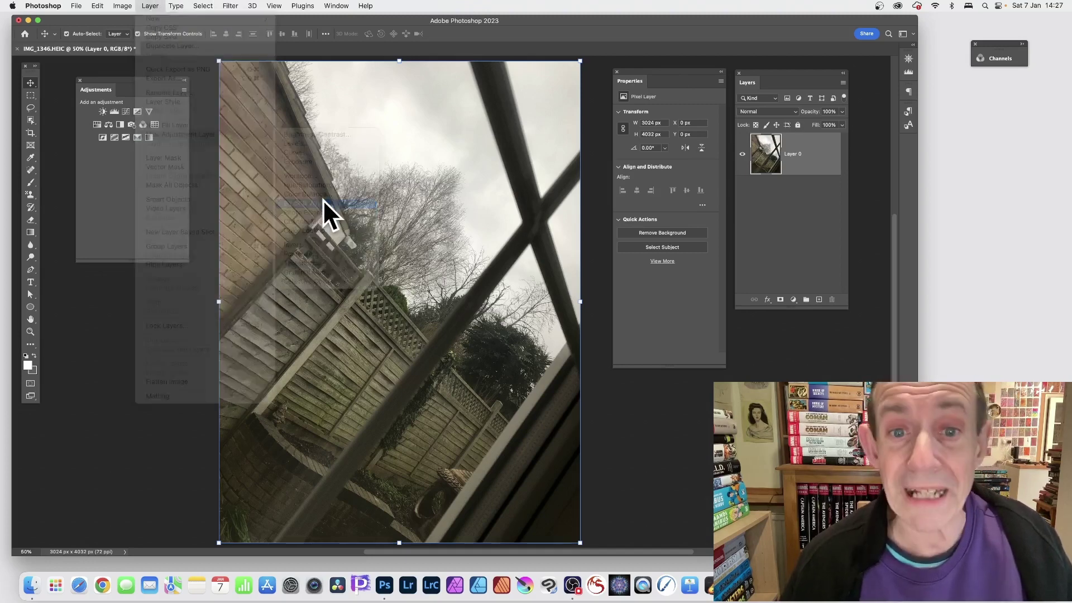
left_click(534, 172)
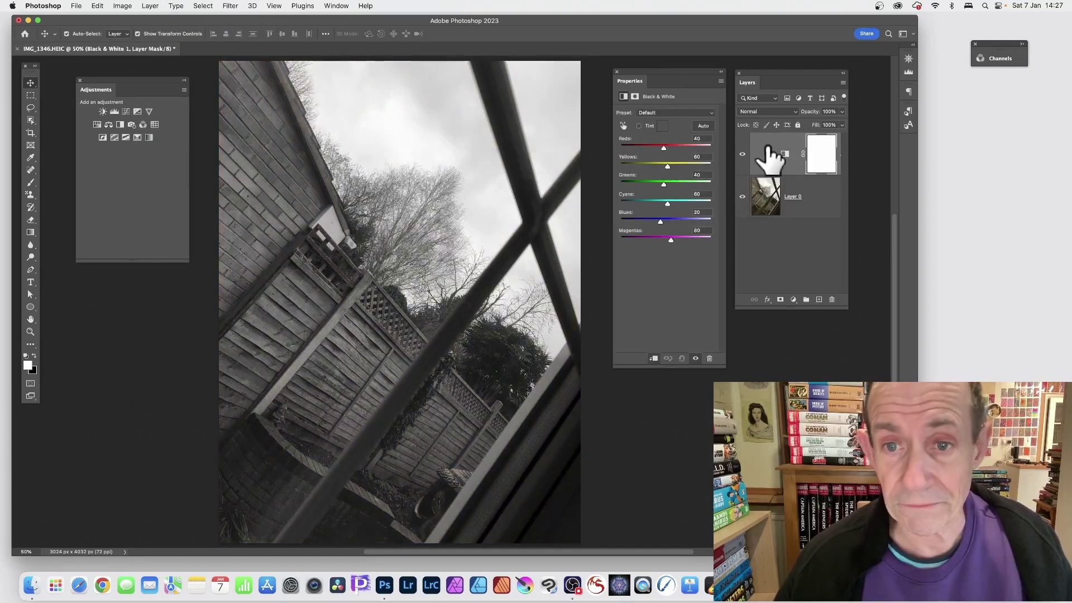
left_click_drag(658, 147, 679, 184)
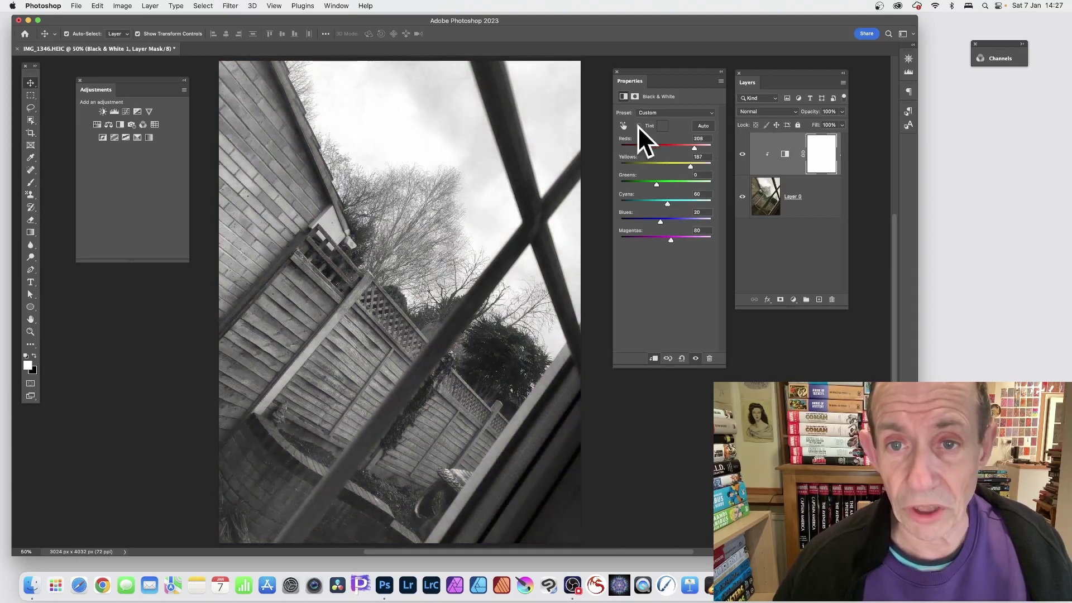
left_click(664, 113)
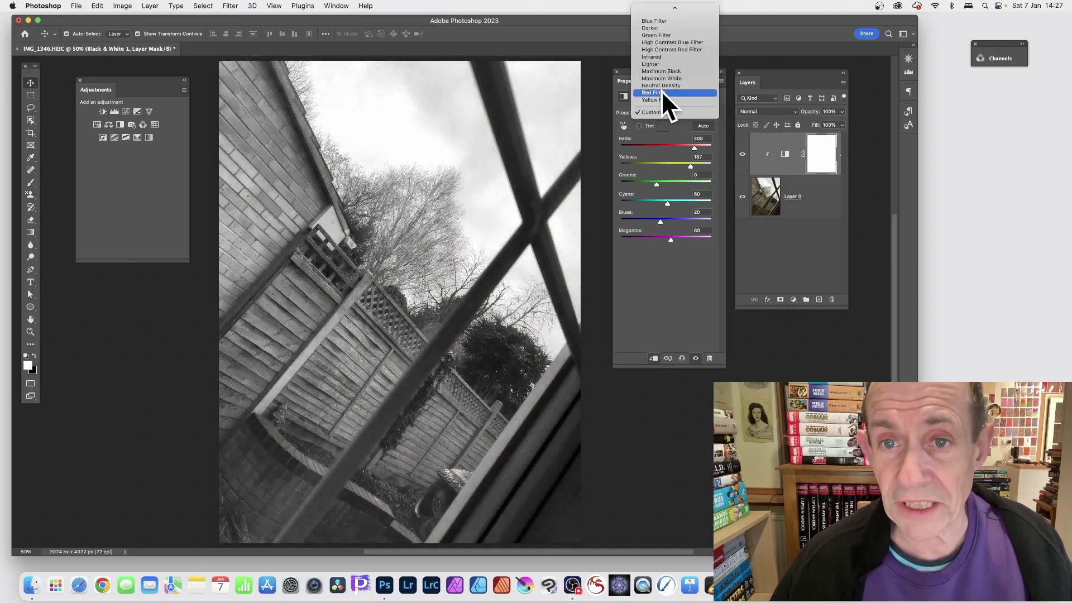
left_click(660, 90)
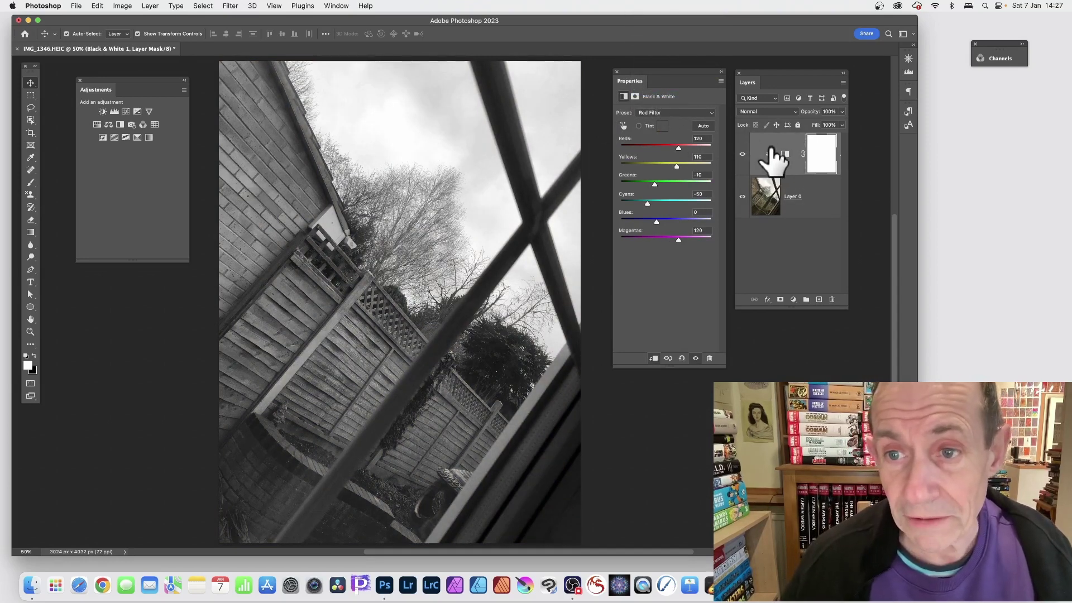
left_click(819, 146)
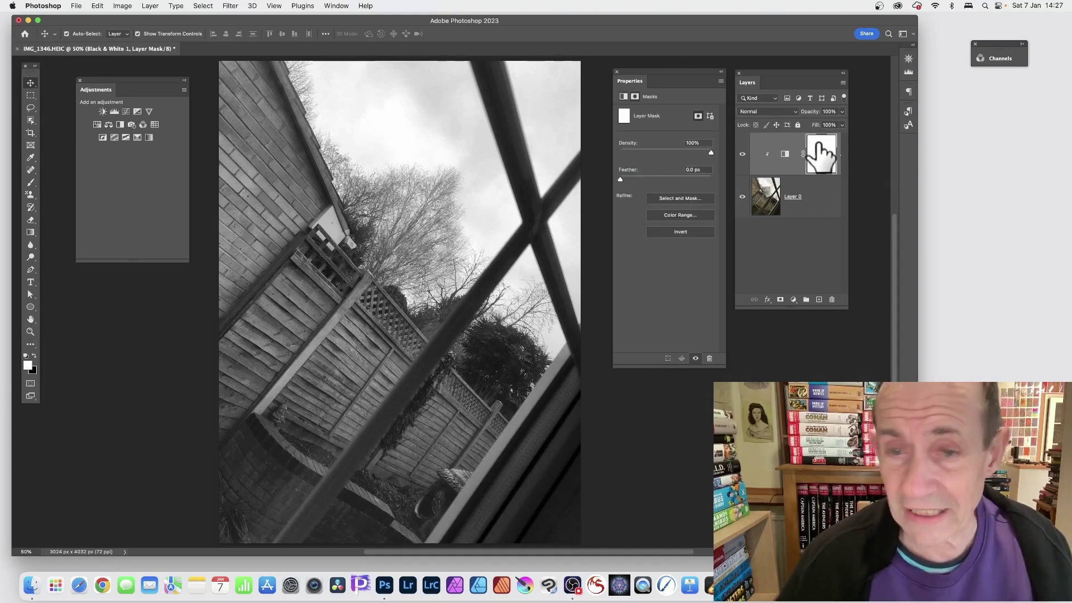
Draw a gradient on the Black & White mask, then delete the mask and the Black & White 1 layer
left_click(30, 233)
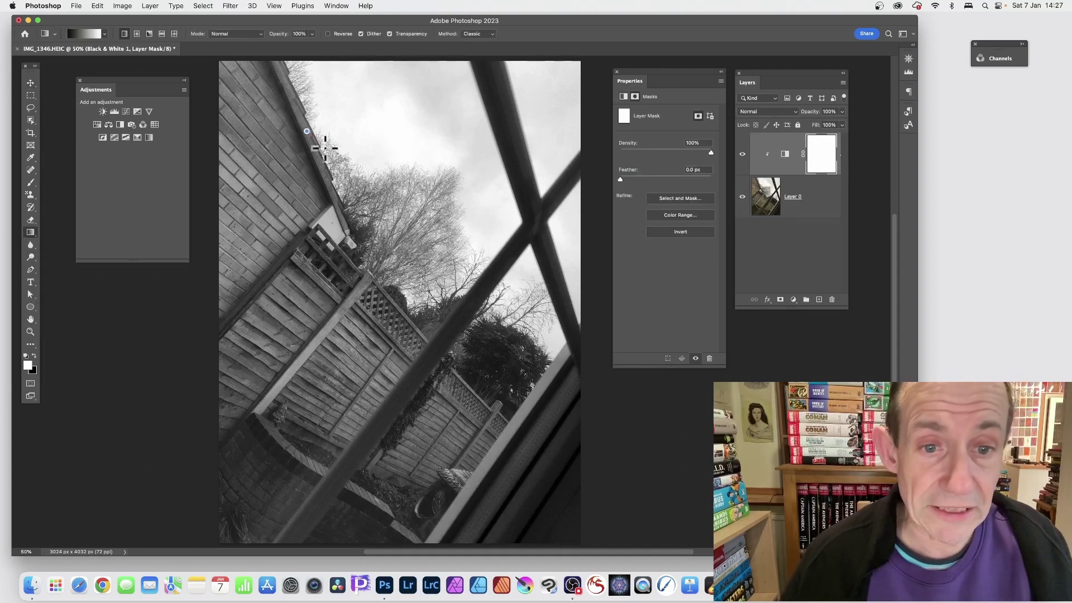
left_click_drag(326, 146, 529, 314)
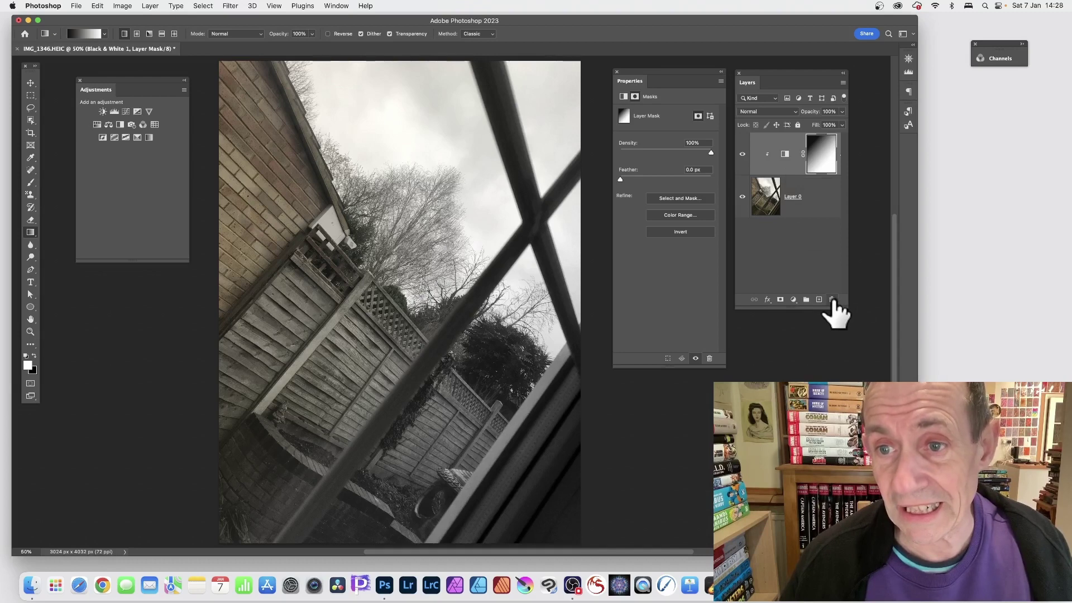
left_click(832, 300)
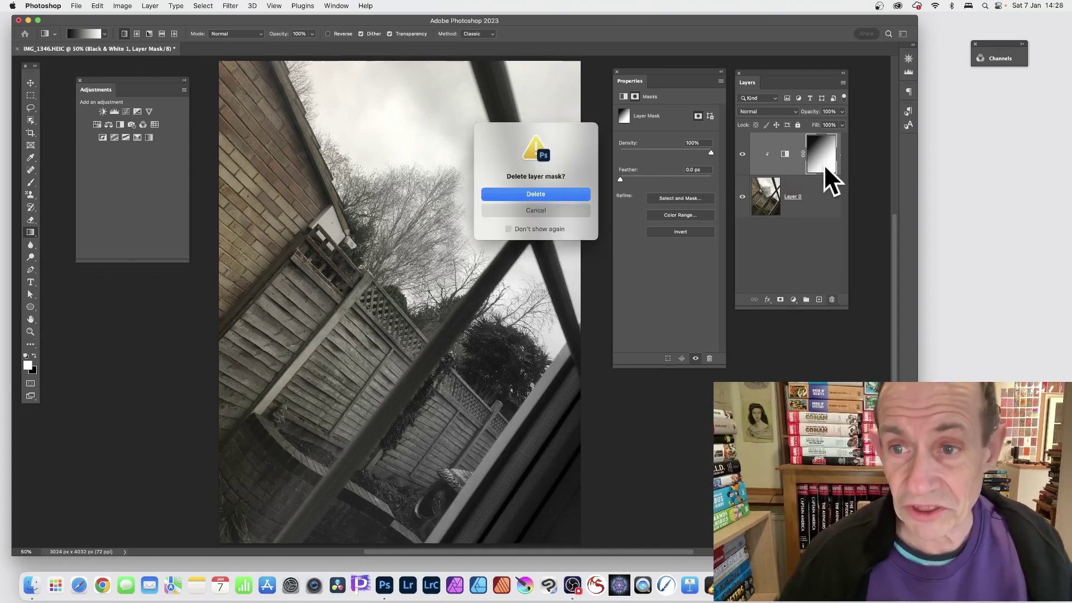
left_click(536, 194)
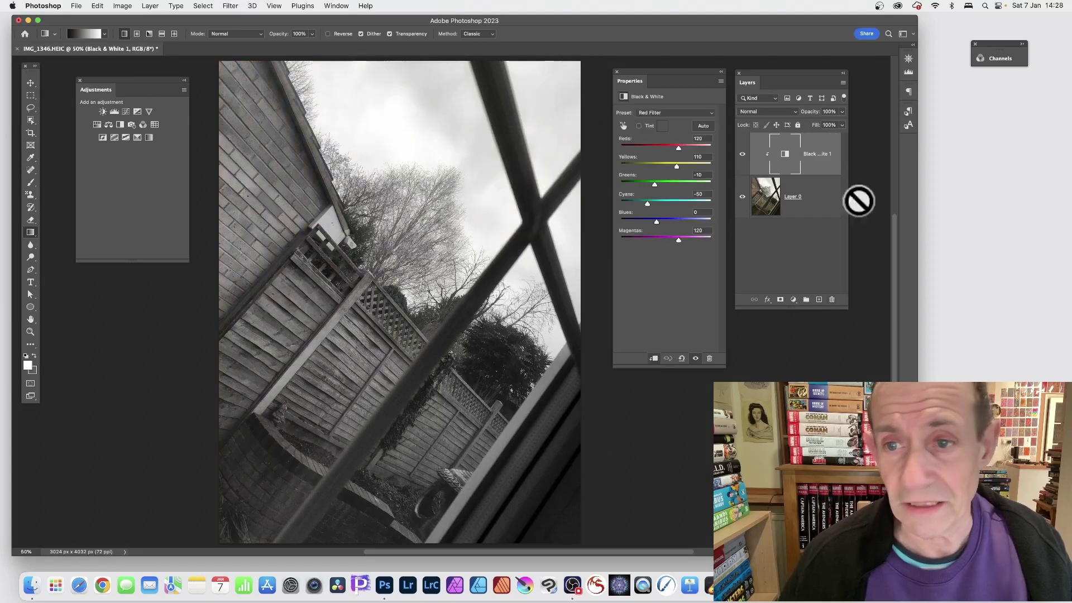
left_click(832, 300)
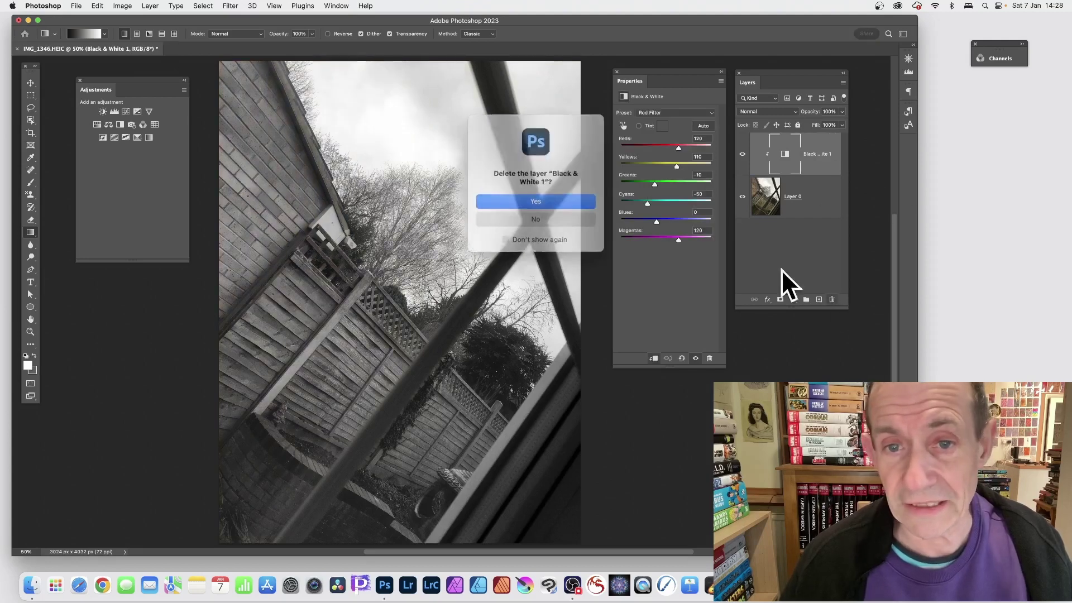
left_click(531, 198)
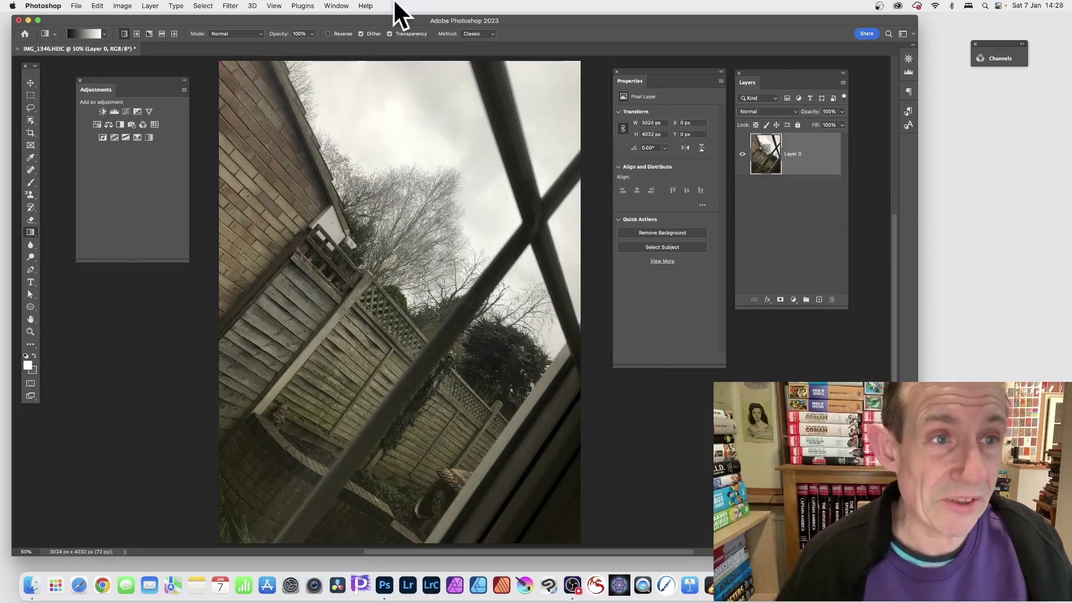
Make the Layers panel list shorter
left_click(149, 6)
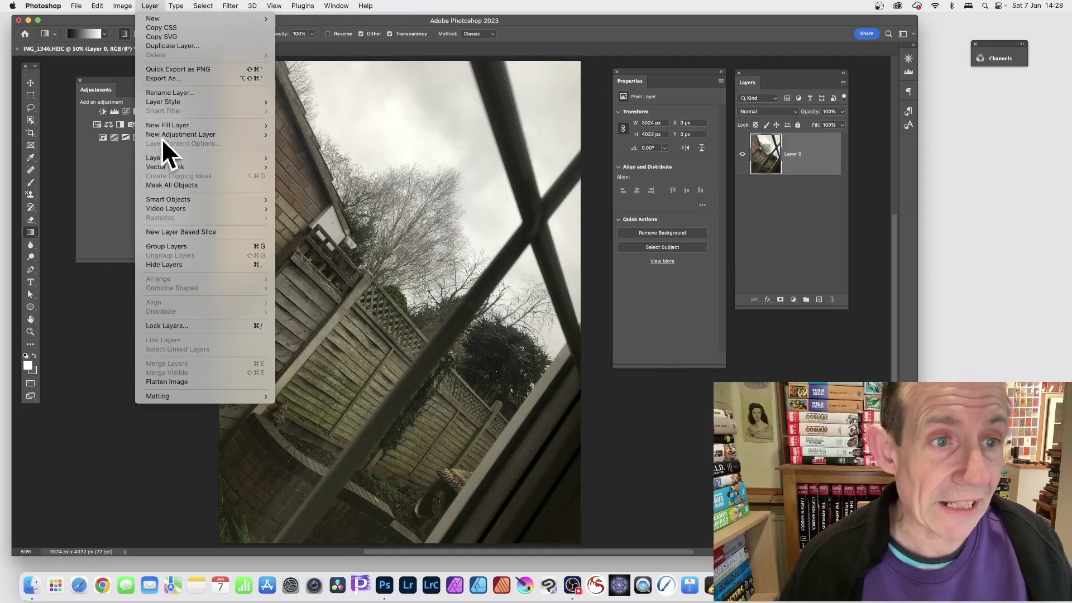
mouse_move(167, 134)
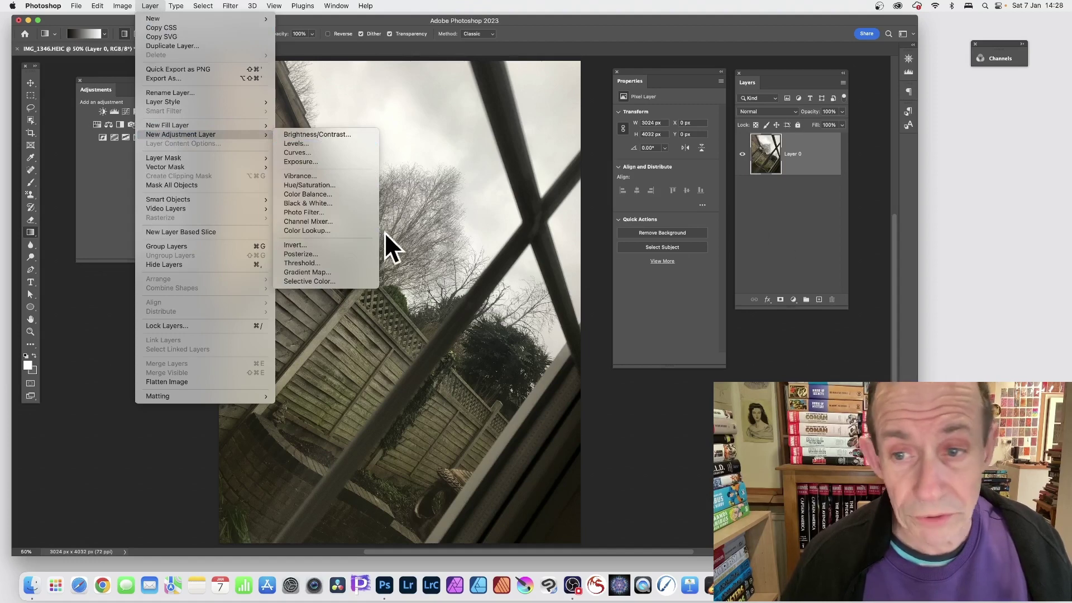
left_click(797, 307)
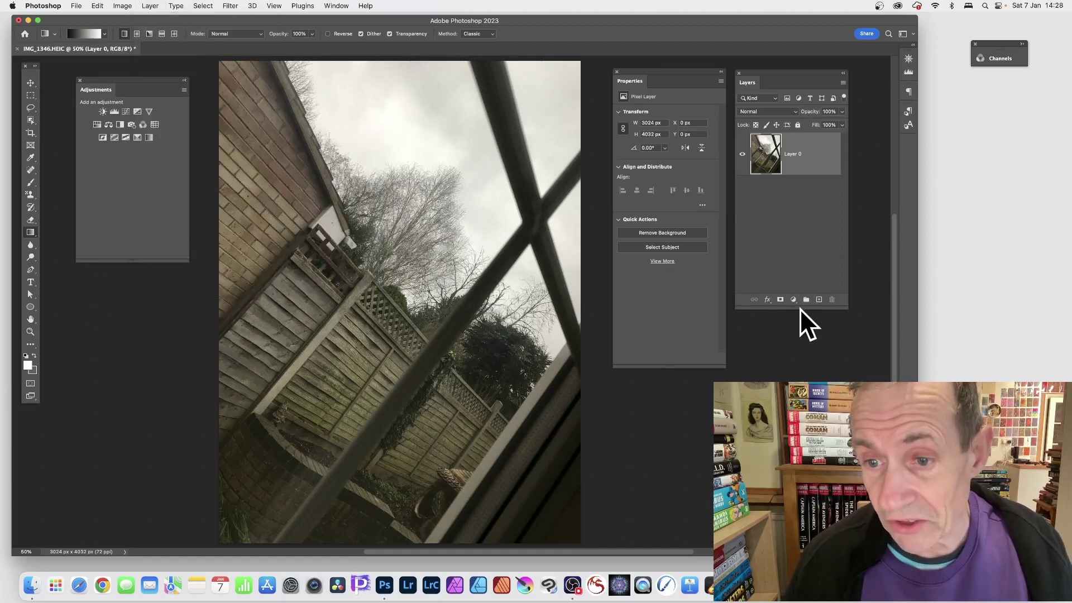
left_click_drag(799, 308, 795, 223)
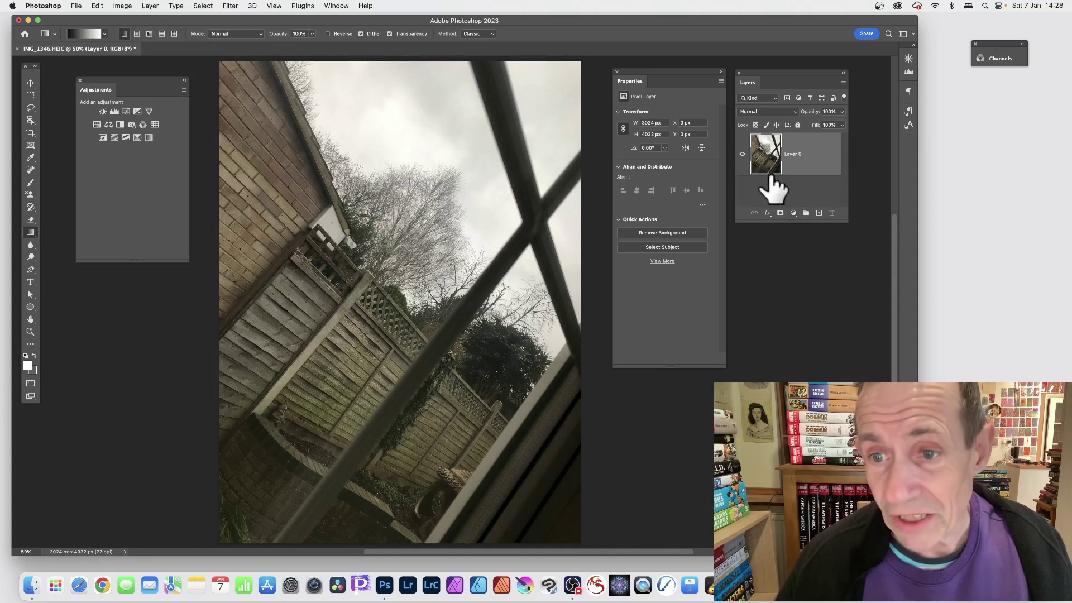
Add a Hue/Saturation adjustment layer, nudge the hue, and apply the Sepia preset
left_click(795, 214)
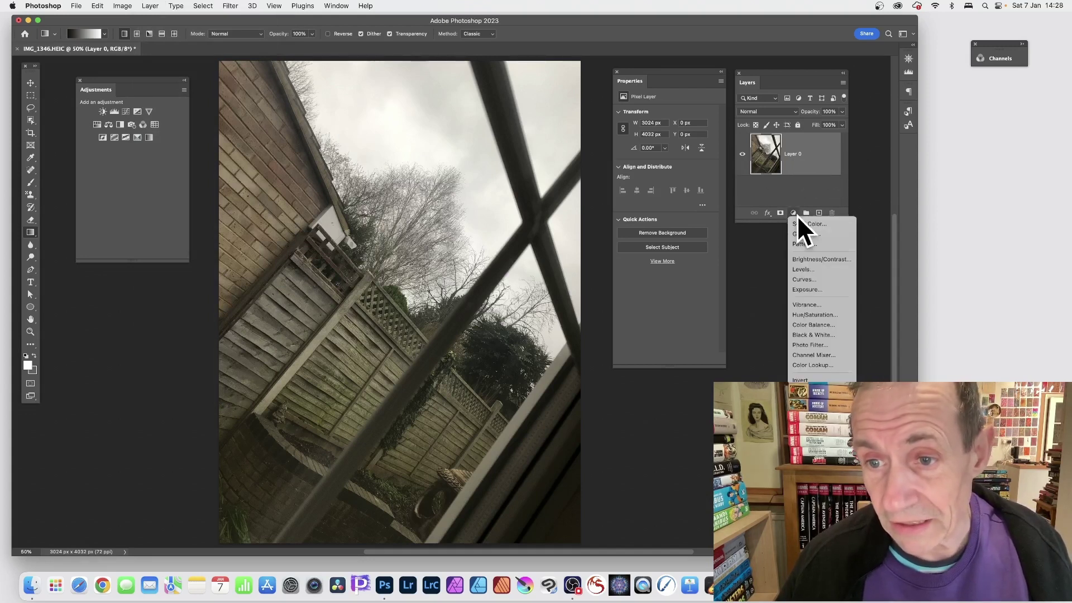
left_click(804, 316)
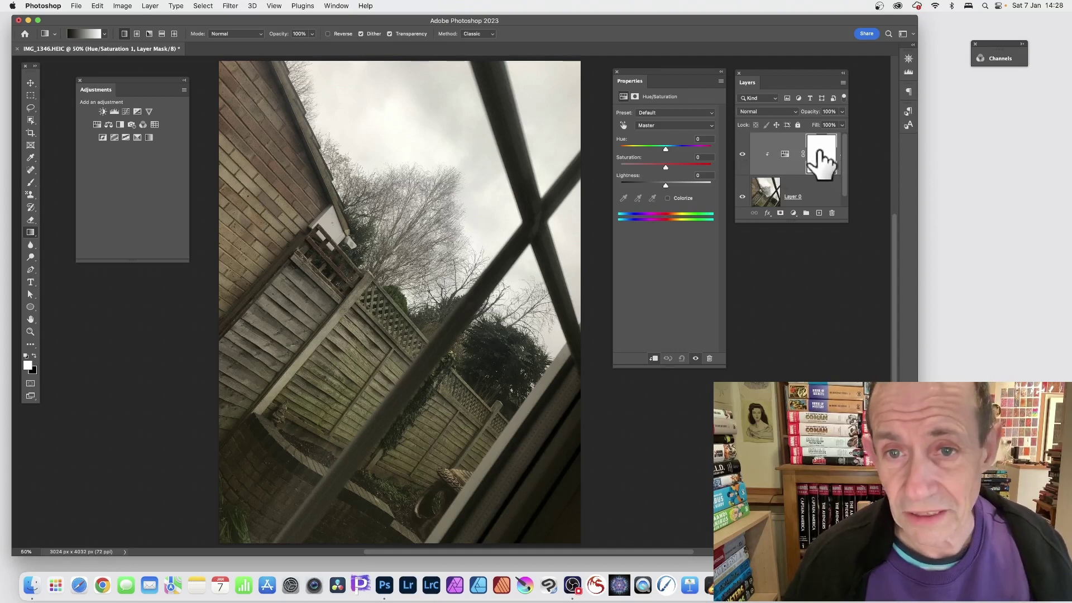
left_click_drag(665, 148, 676, 149)
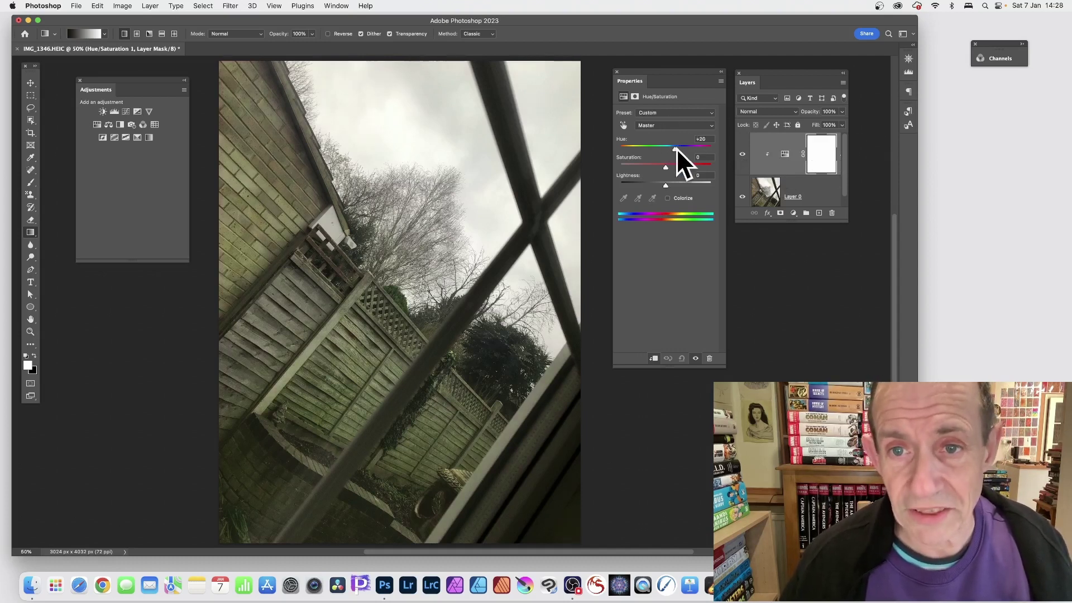
left_click(661, 112)
left_click(663, 83)
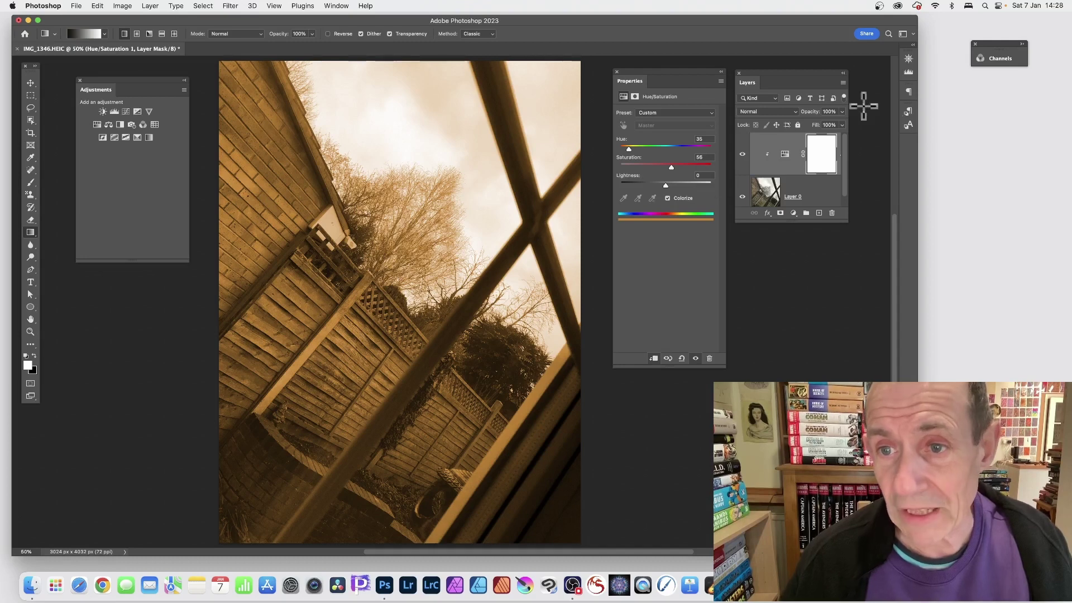
Delete the Hue/Saturation 1 layer's mask and then the layer itself, confirming both
left_click(832, 213)
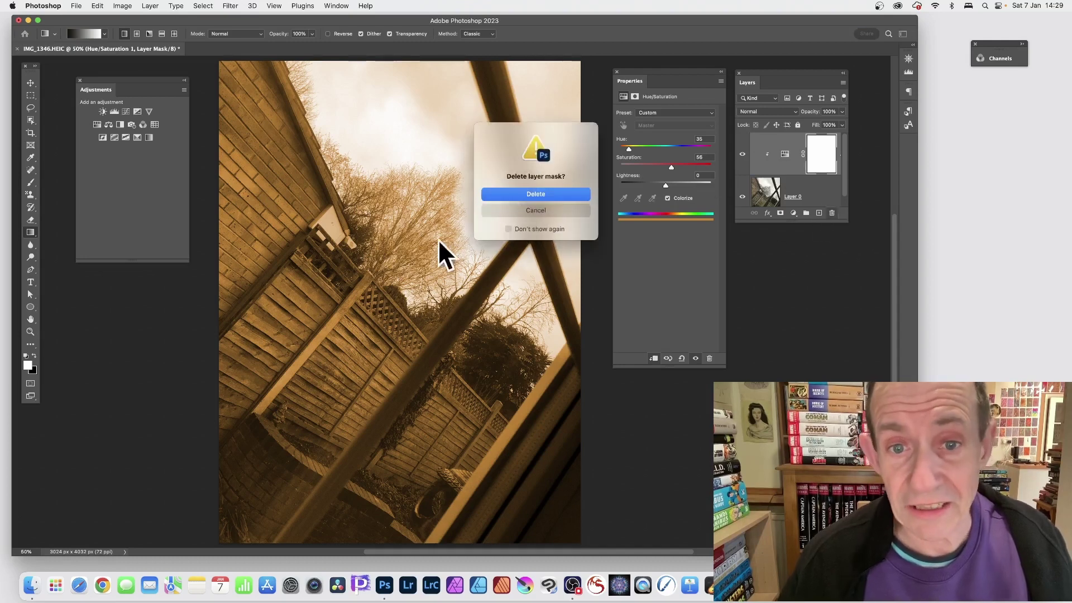
left_click(541, 192)
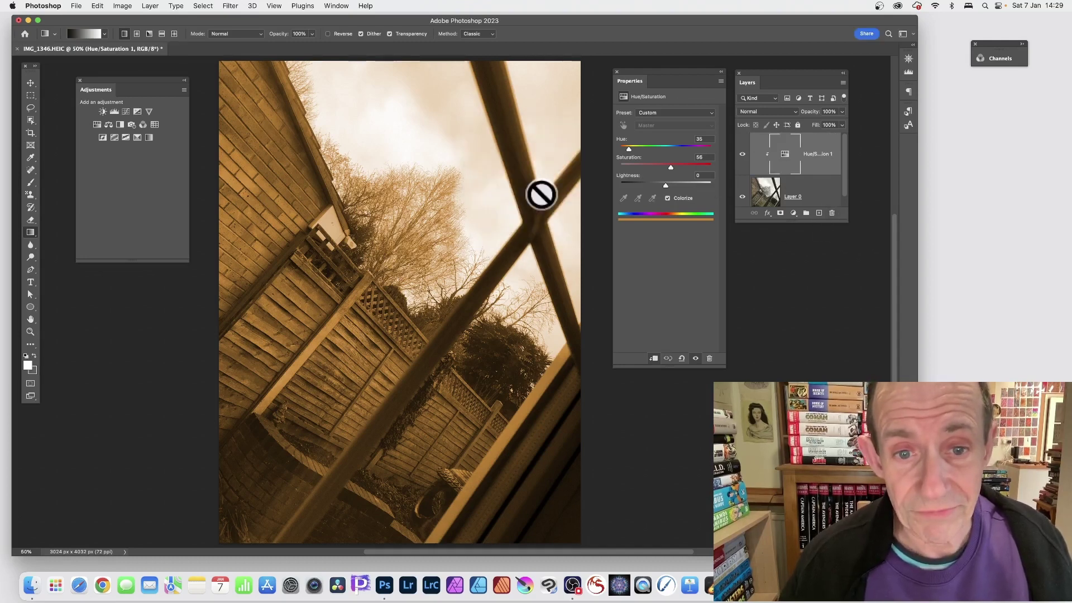
left_click(832, 213)
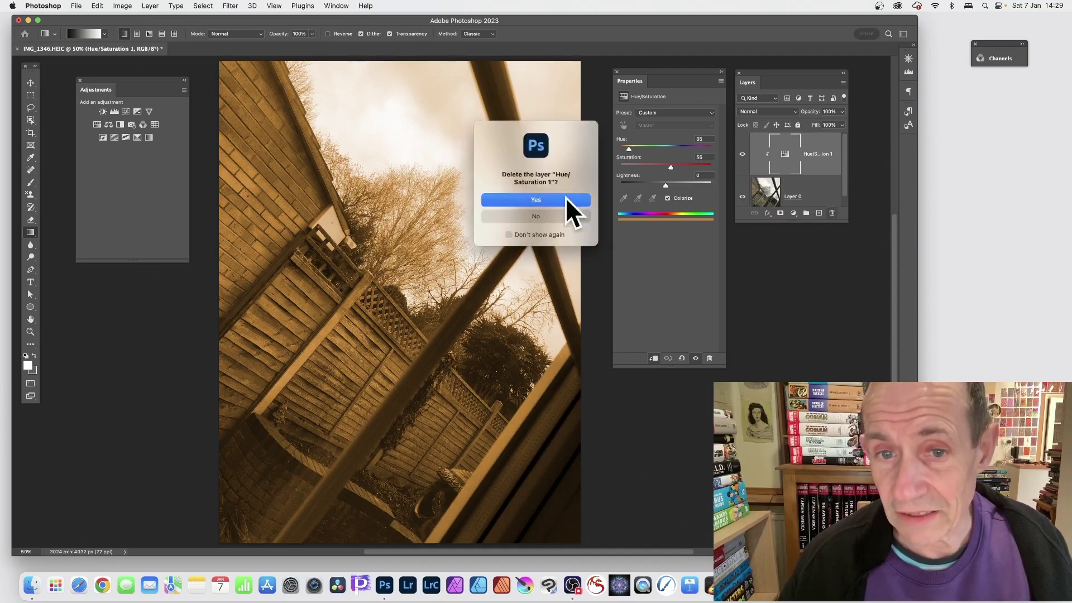
left_click(553, 200)
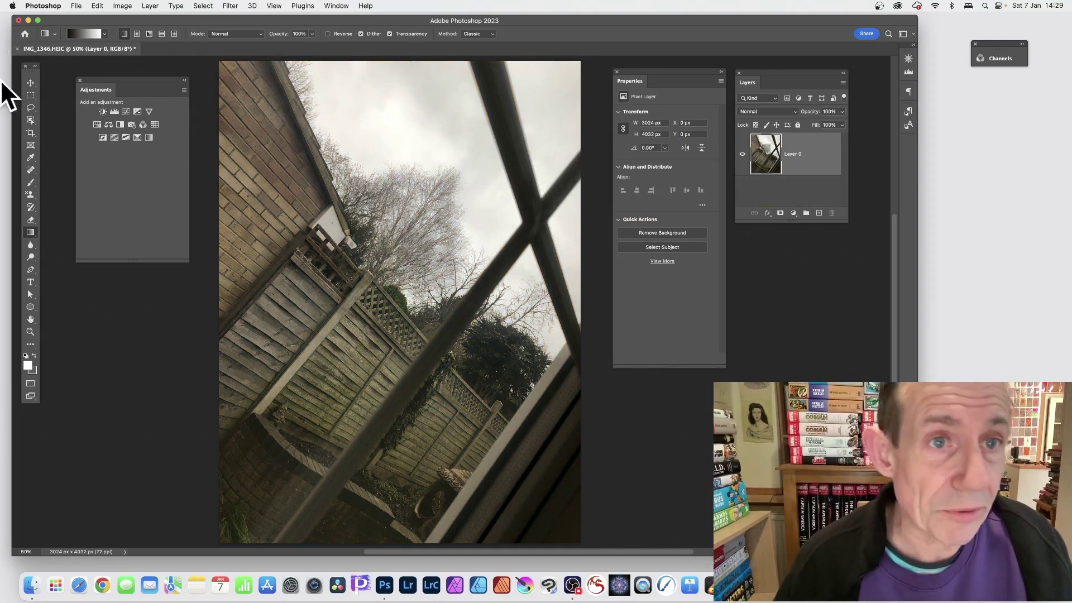
left_click(338, 7)
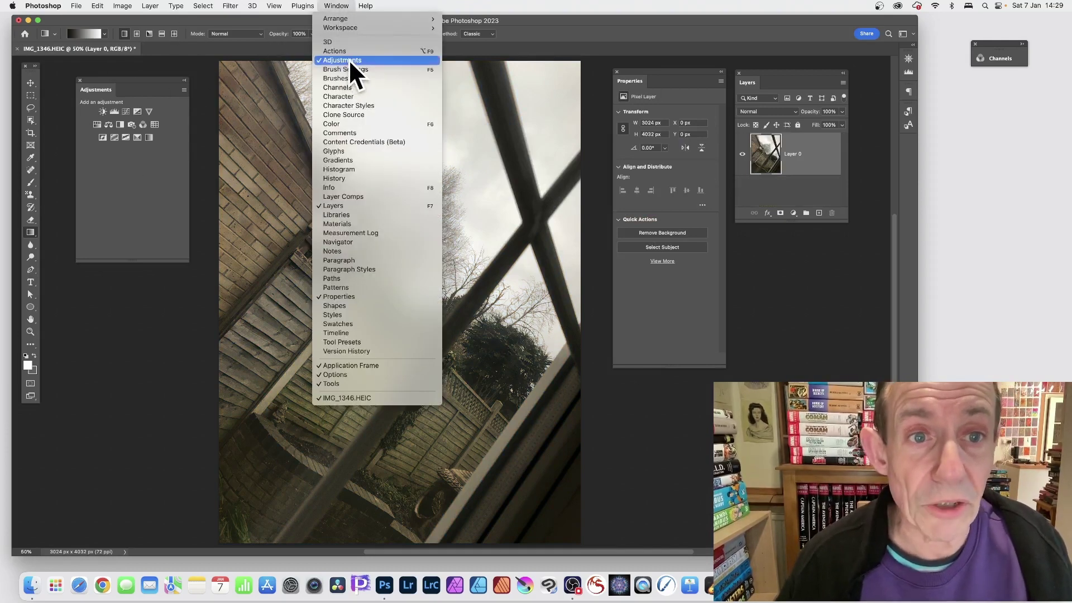
left_click(145, 155)
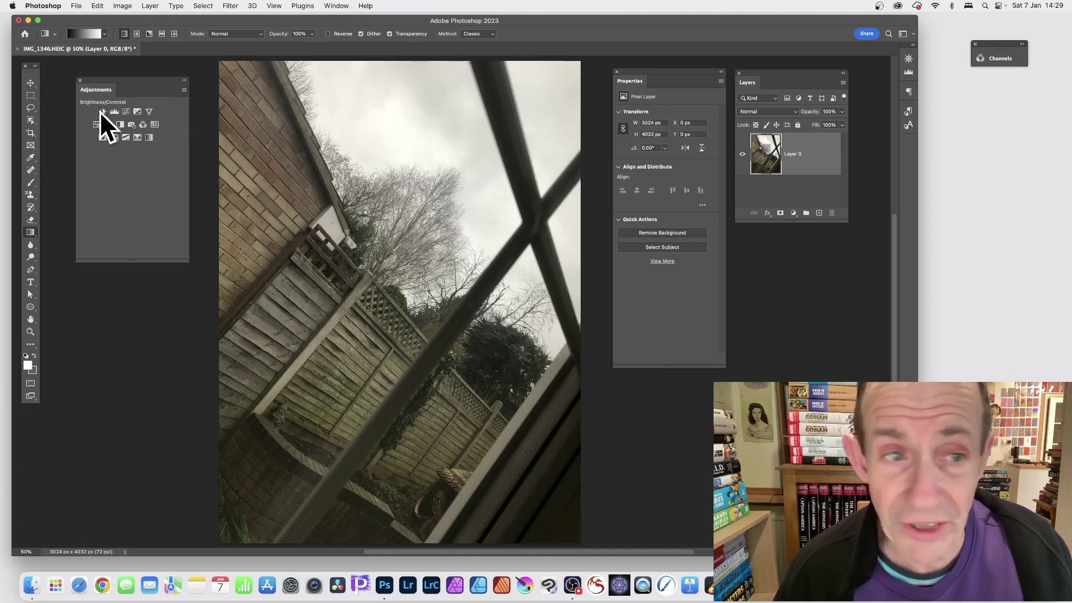
left_click(125, 136)
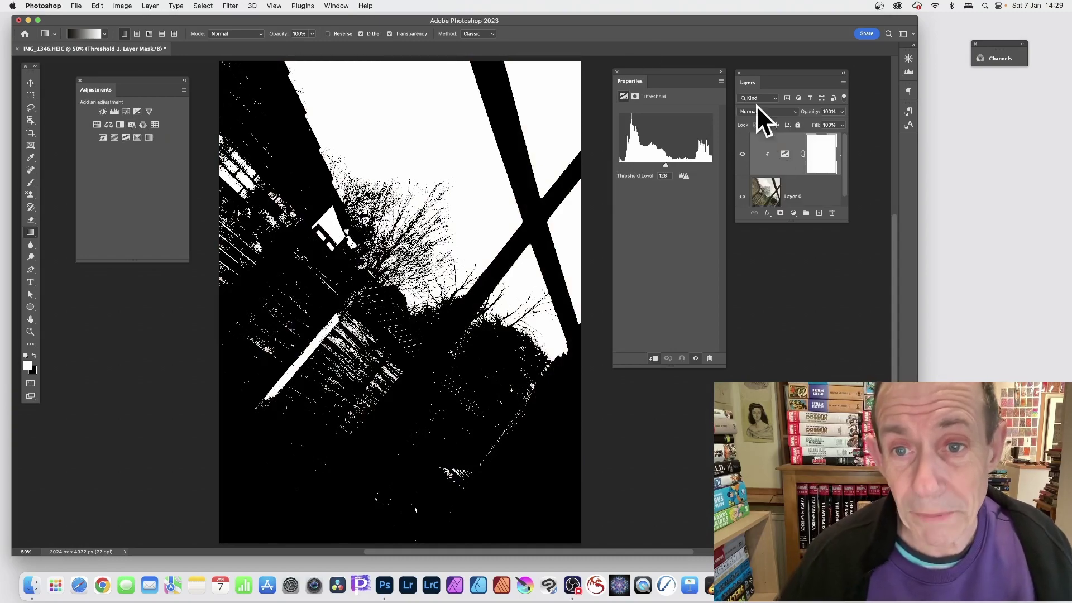
mouse_move(665, 166)
left_mouse_down()
mouse_move(641, 164)
mouse_move(679, 164)
mouse_move(653, 164)
left_mouse_up()
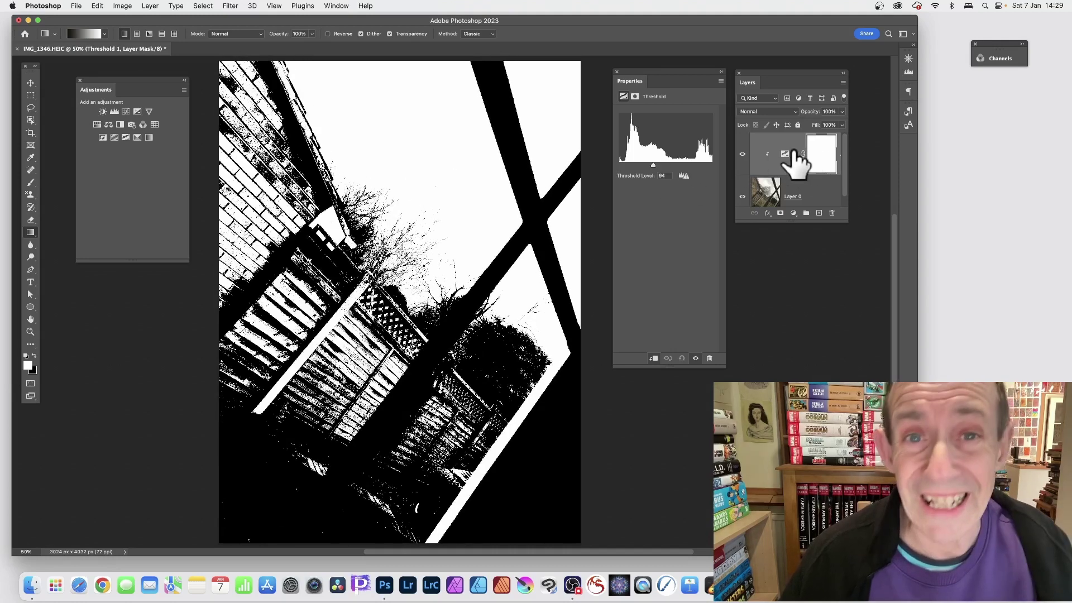
mouse_move(819, 211)
left_mouse_down()
mouse_move(799, 211)
mouse_move(801, 201)
left_mouse_up()
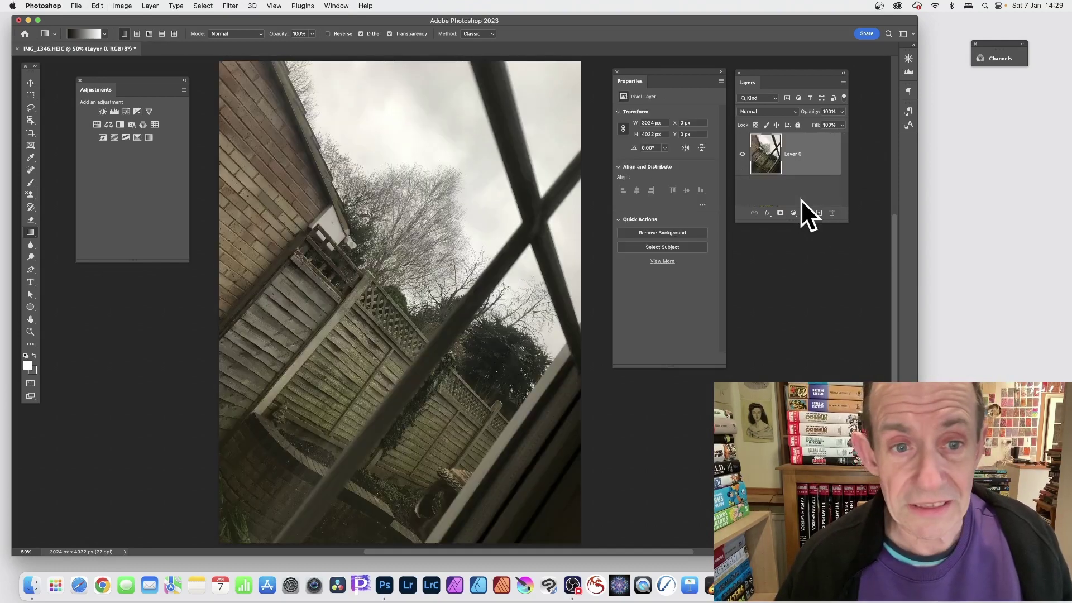
Add a Red-labelled Levels 1 layer clipped to Layer 0, in Multiply at 45% opacity
left_click(184, 89)
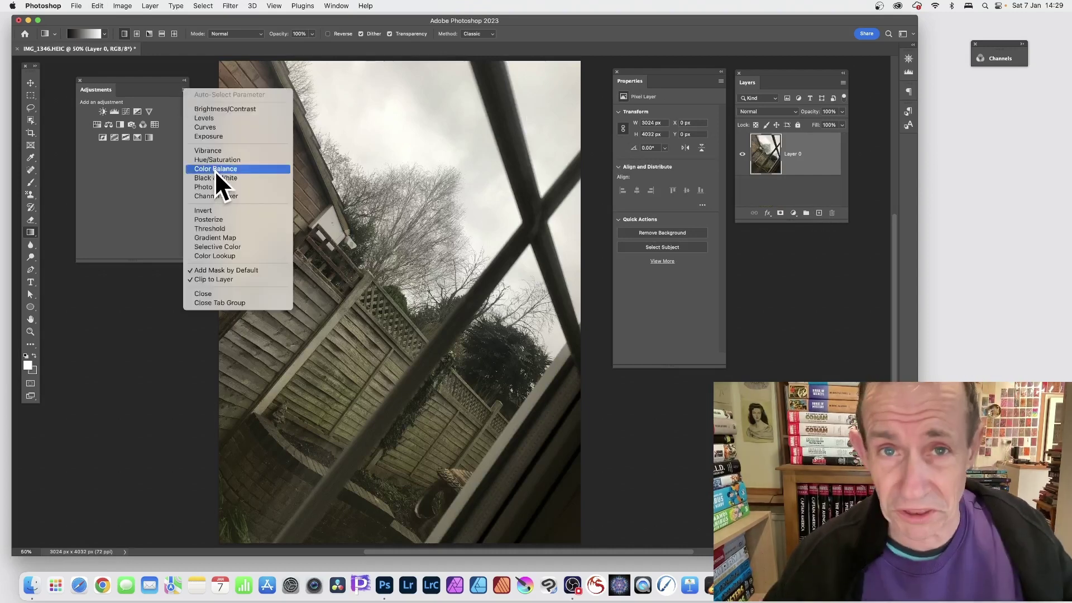
left_click(219, 118)
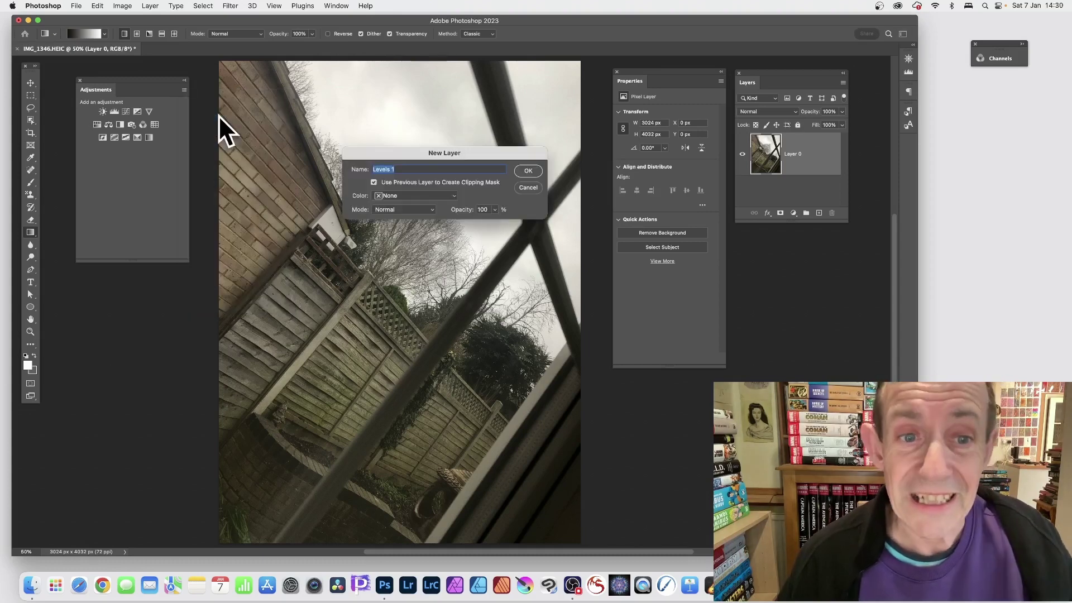
left_click(413, 169)
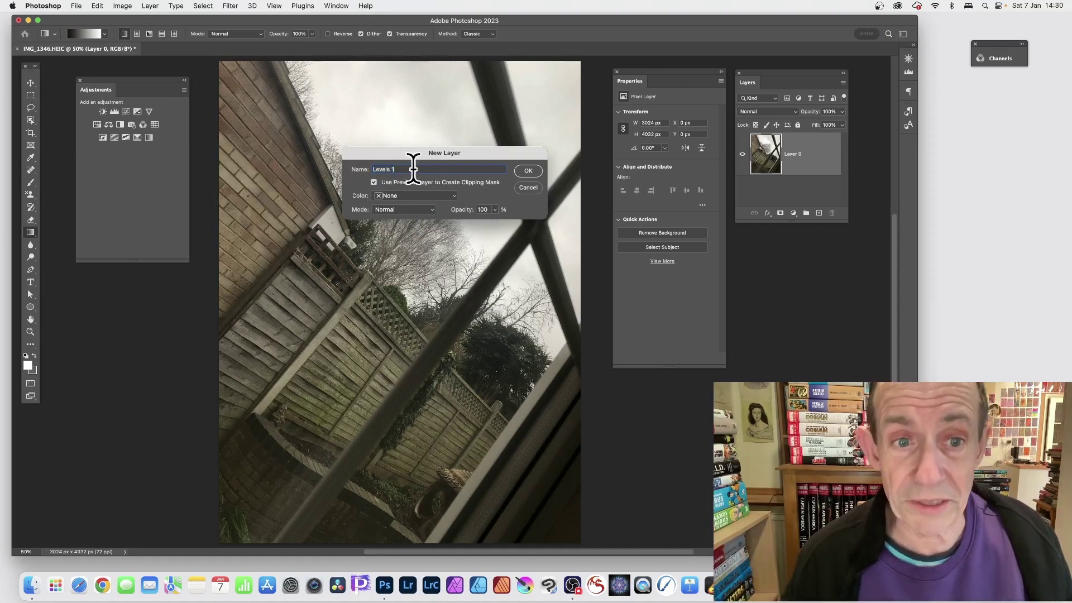
left_click(432, 196)
left_click(411, 208)
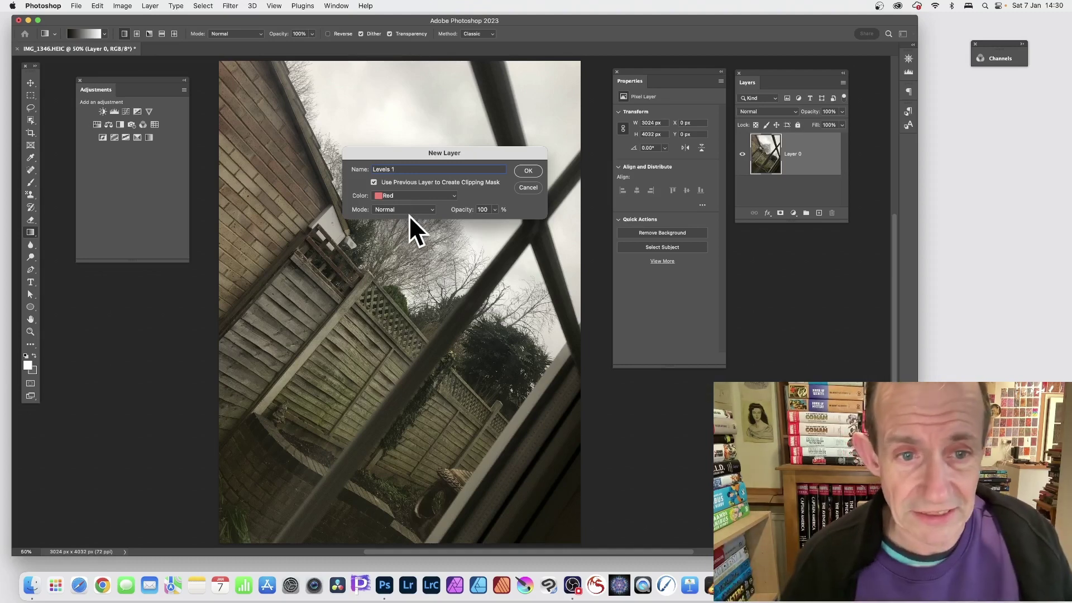
left_click(405, 208)
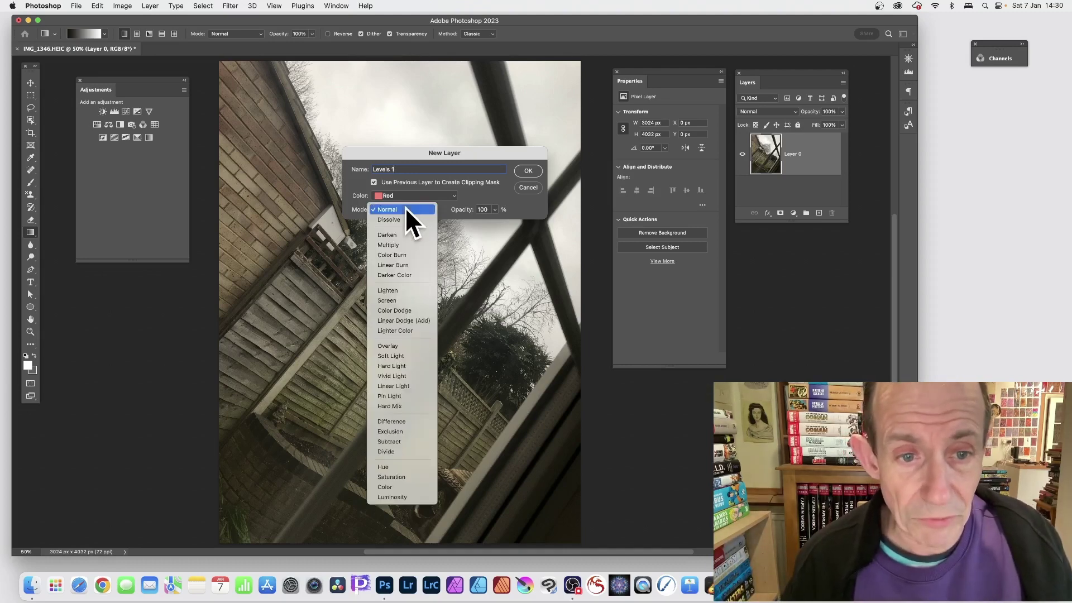
left_click(402, 244)
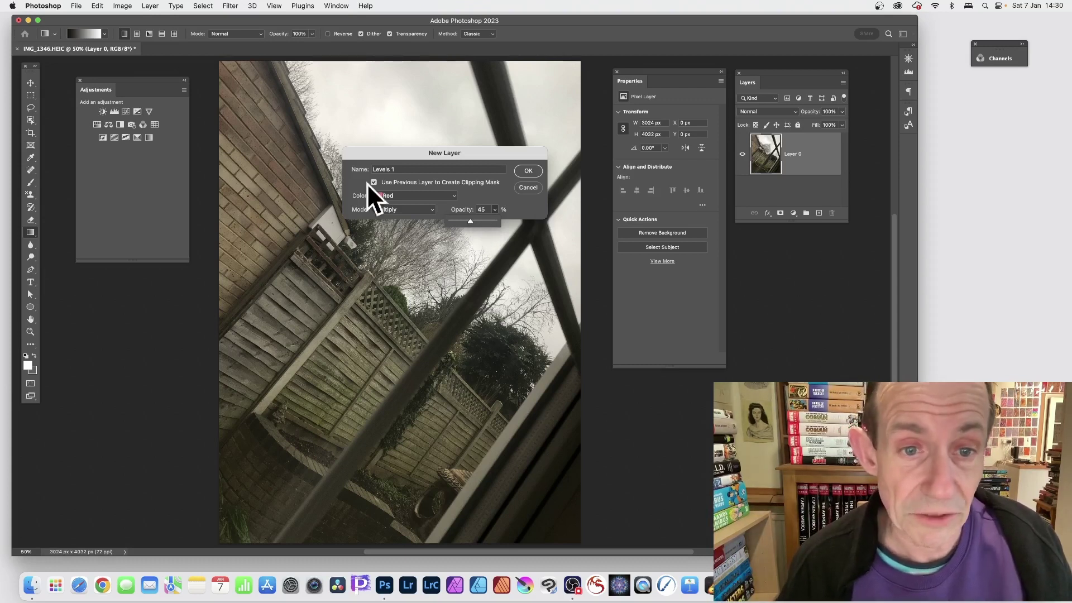
left_click(527, 169)
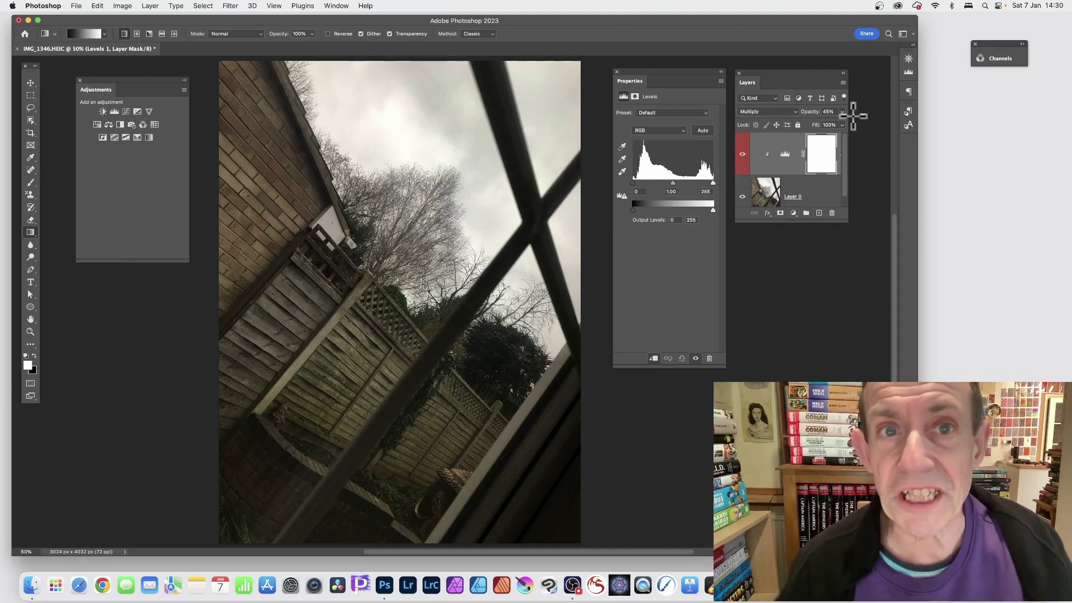
Nudge the Levels midtones, try Increase Contrast 2, then apply the Lighter preset (0 / 1.00 / 230)
left_click_drag(846, 223, 863, 257)
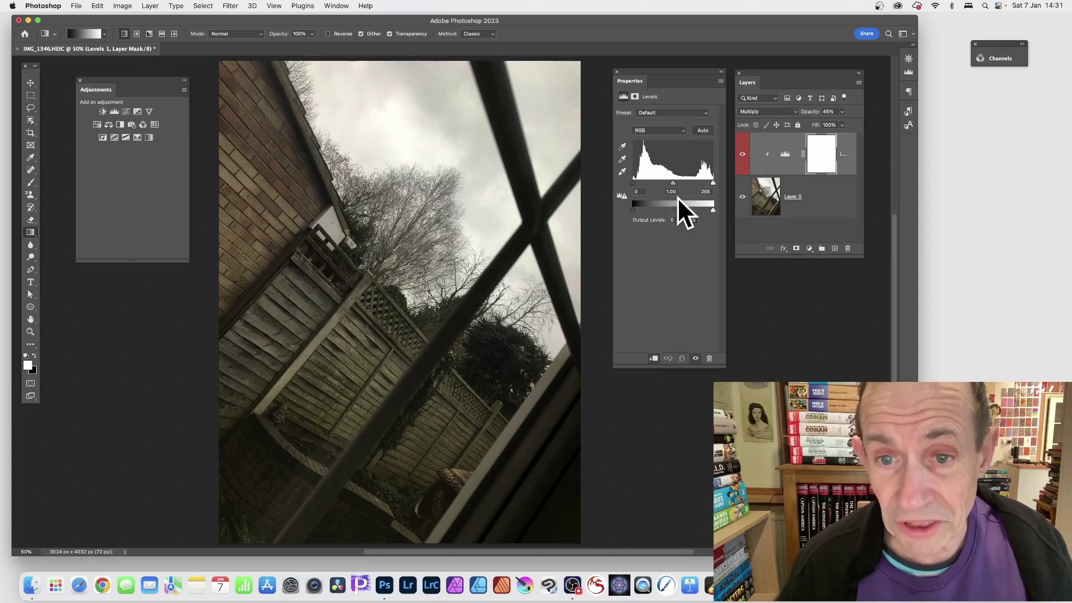
left_click_drag(673, 182, 635, 209)
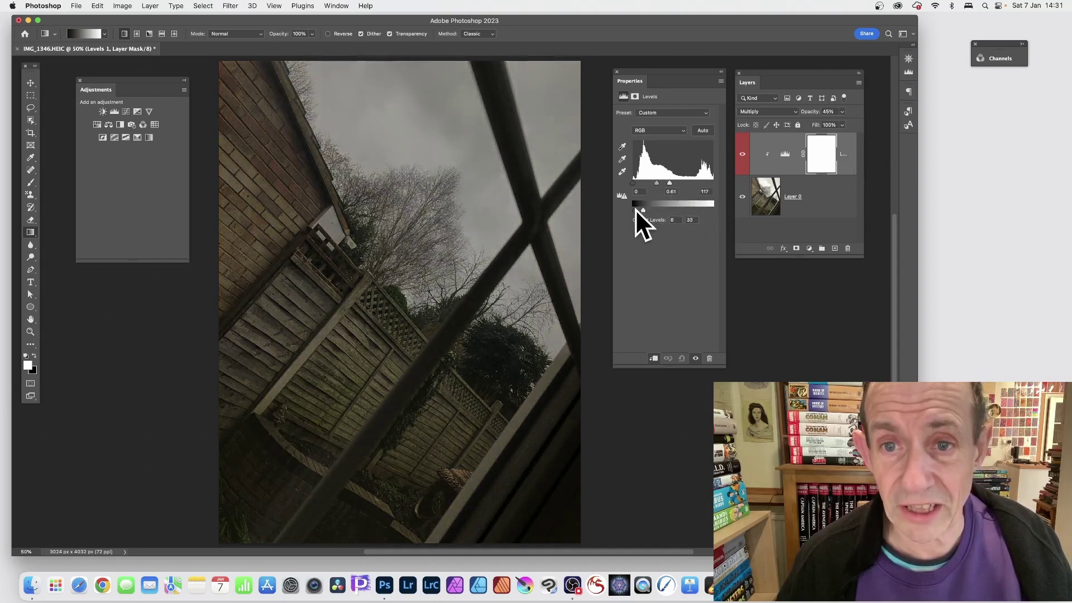
left_click(654, 113)
left_click(662, 64)
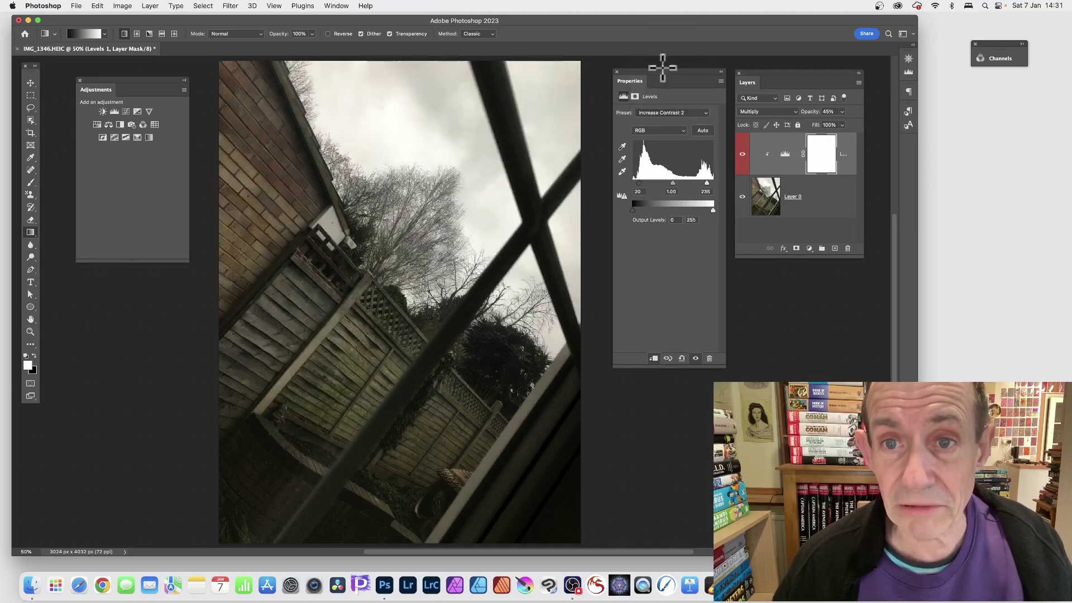
left_click(659, 113)
left_click(657, 133)
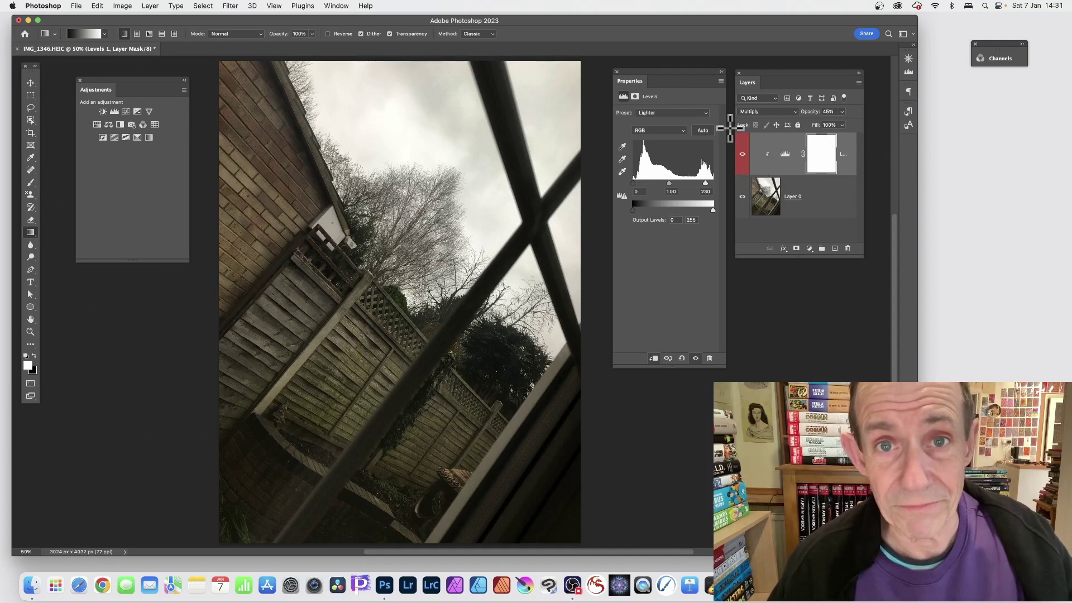
Make the Layers panel taller
left_click(76, 6)
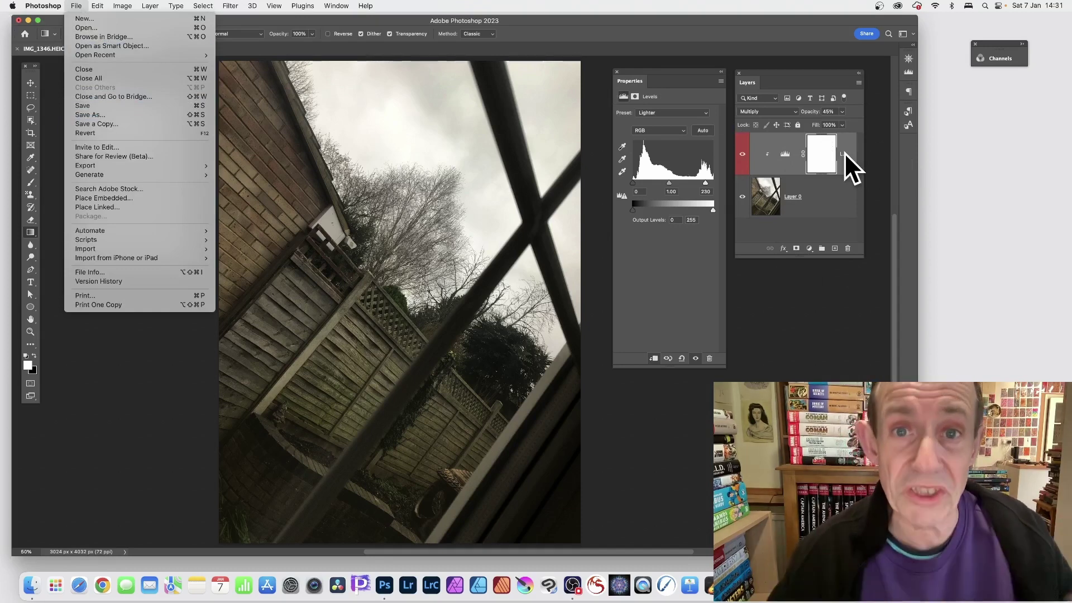
left_click(806, 260)
left_click_drag(802, 257, 802, 385)
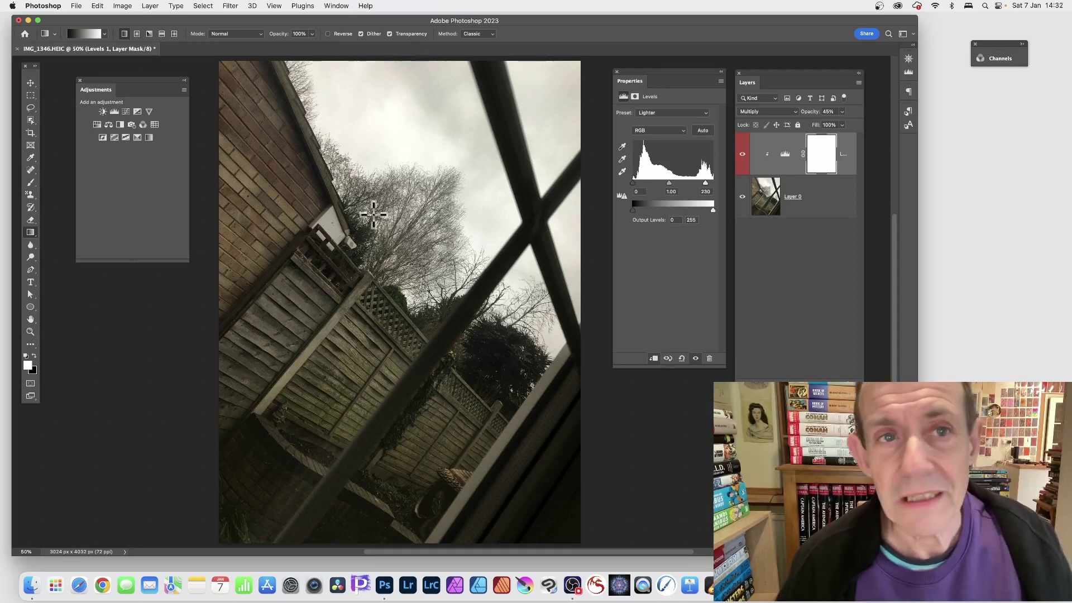
Flatten the image and unlock the Background into an editable Layer 0
left_click(150, 6)
left_click(162, 381)
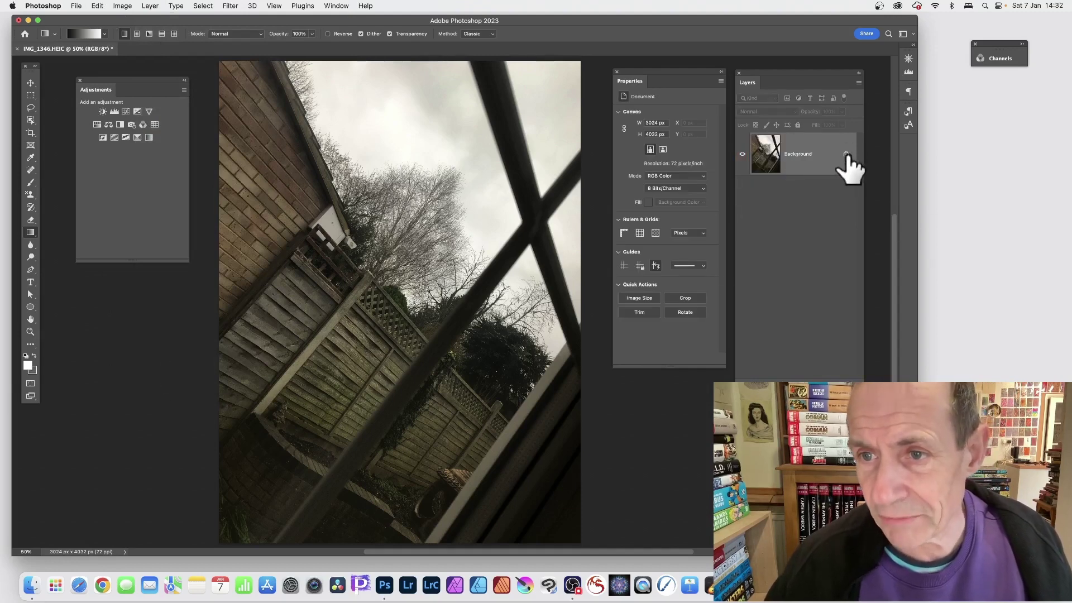
left_click(845, 154)
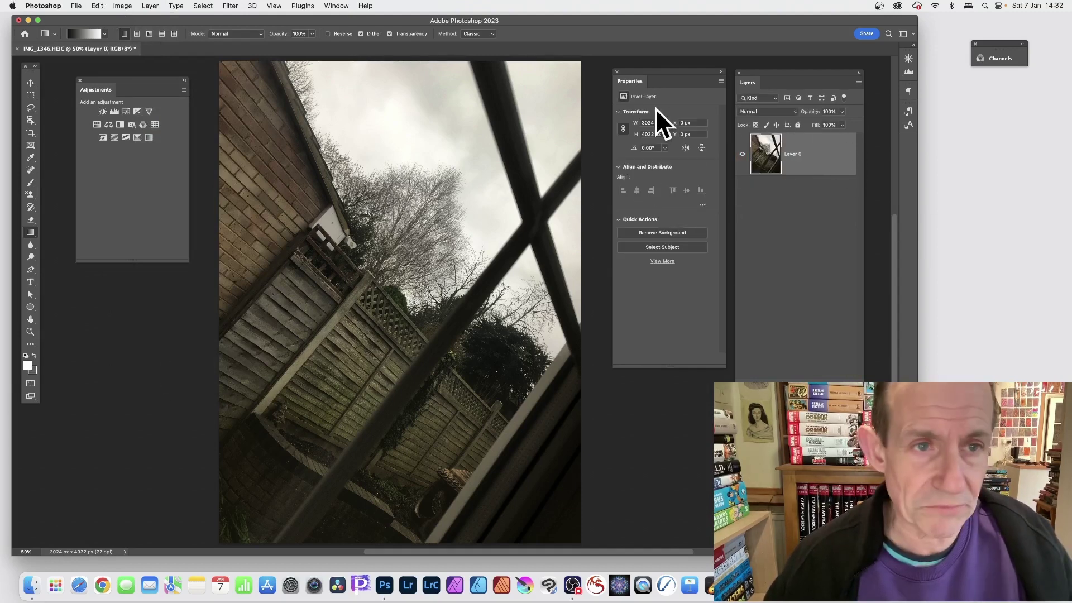
Scale the photo to about 68% at the canvas's left, then duplicate it offset up-right
left_click(29, 82)
left_click(219, 62)
left_click_drag(219, 62, 370, 196)
left_click_drag(421, 291, 294, 206)
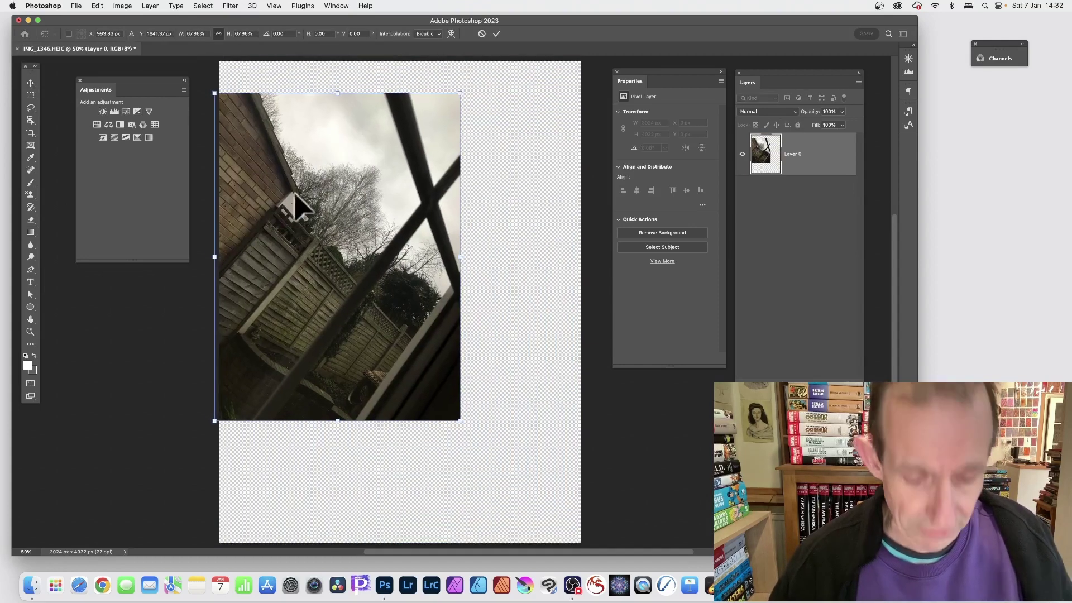
left_click(496, 33)
left_click_drag(369, 168, 521, 179)
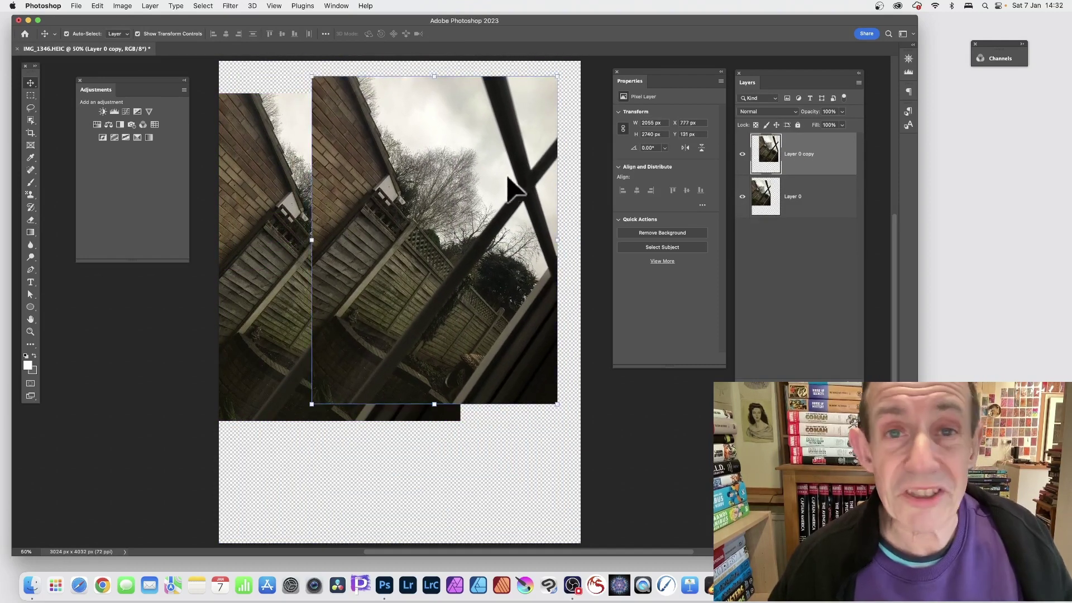
Convert Layer 0 copy to a smart object
left_click(150, 5)
mouse_move(171, 201)
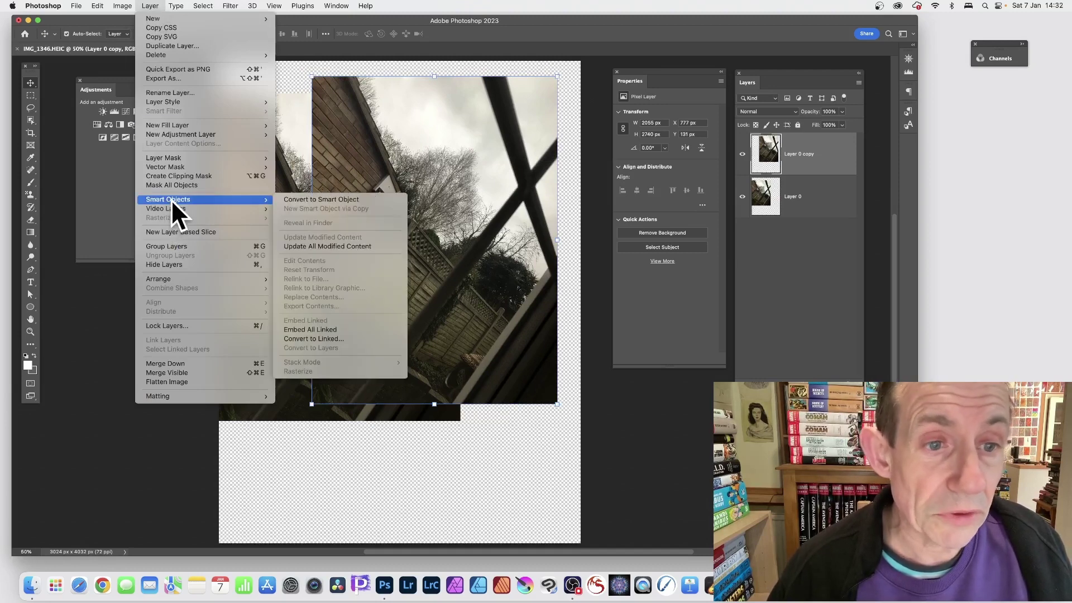
left_click(302, 199)
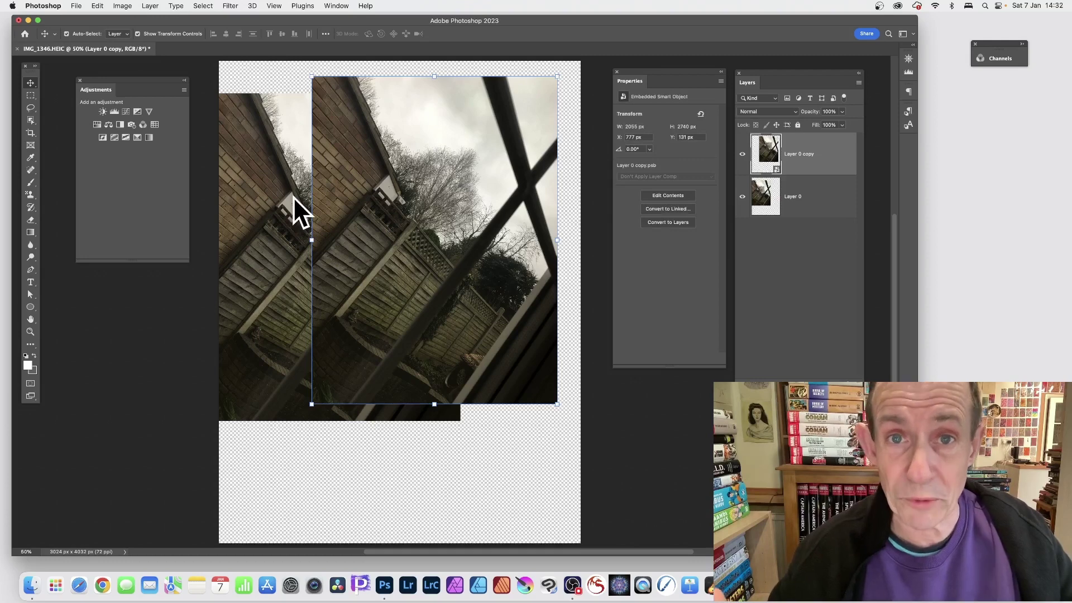
Browse the Filter and Layer menus, ending on the Image > Adjustments submenu
left_click(231, 6)
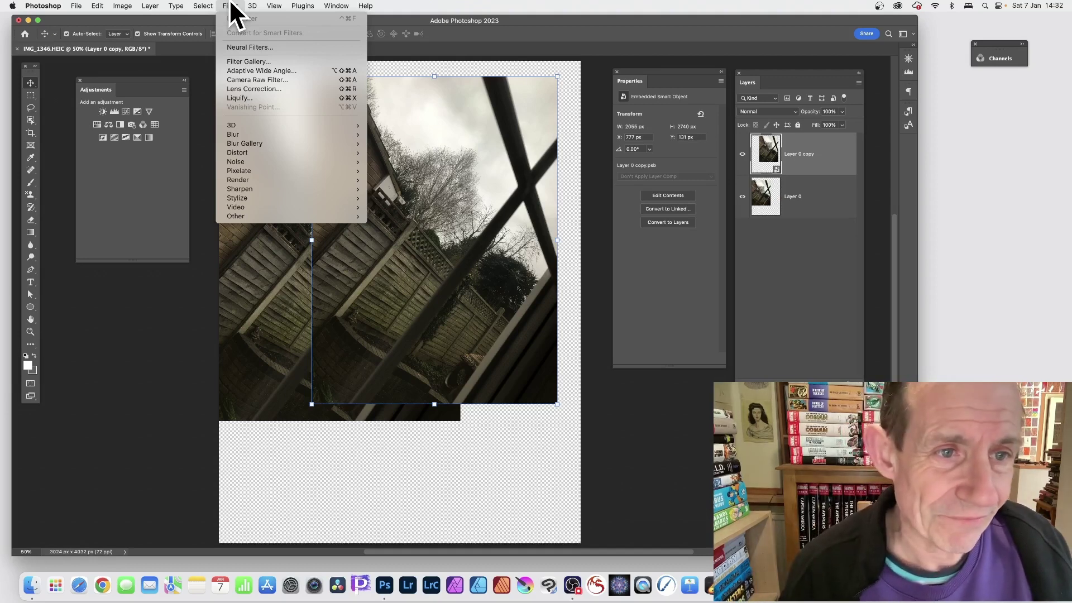
mouse_move(176, 5)
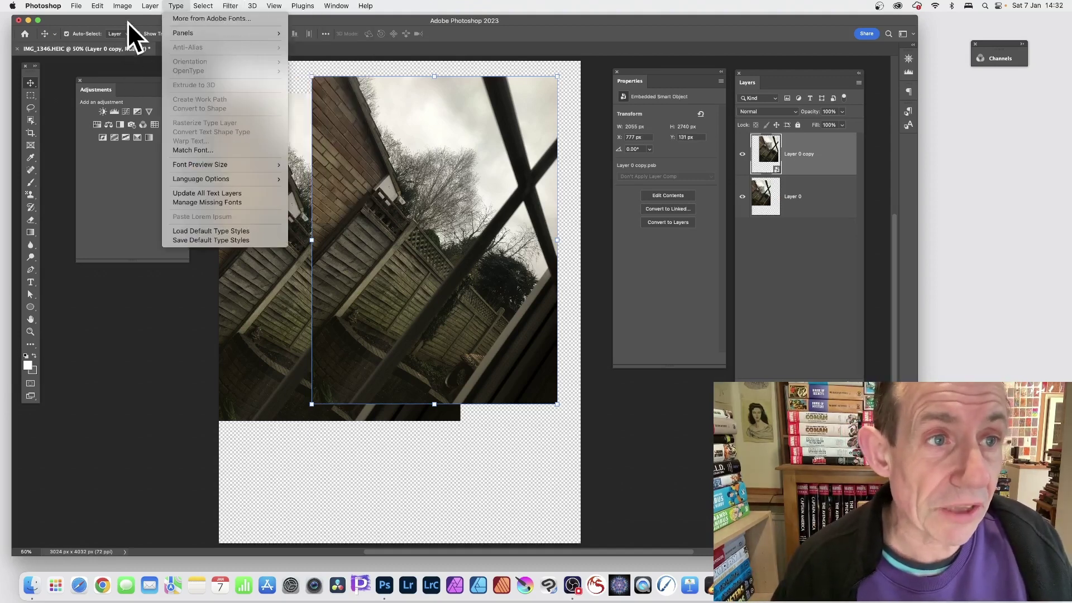
left_click(127, 21)
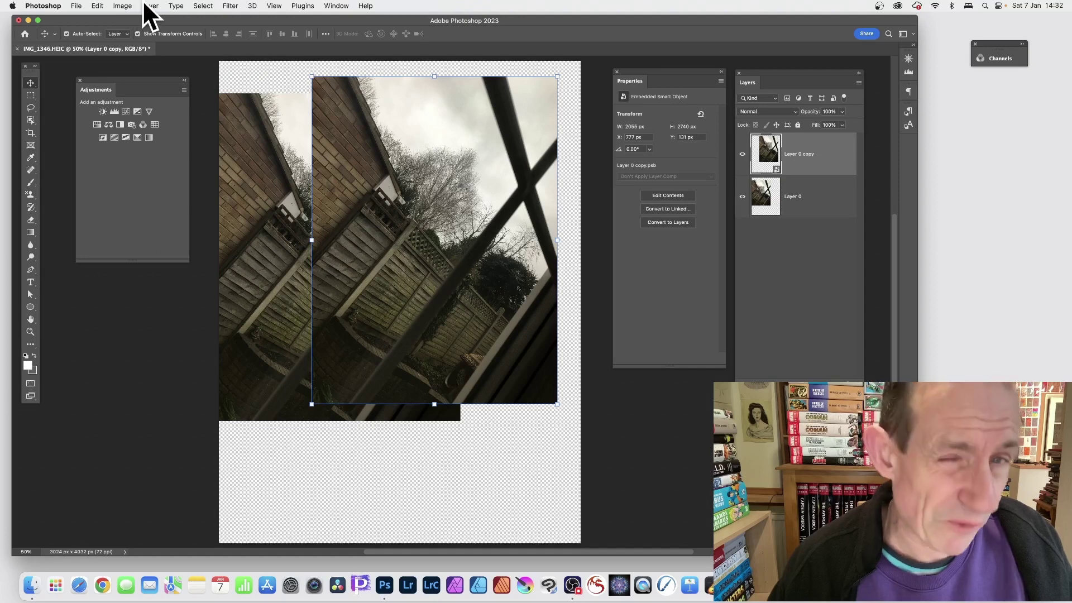
left_click(148, 6)
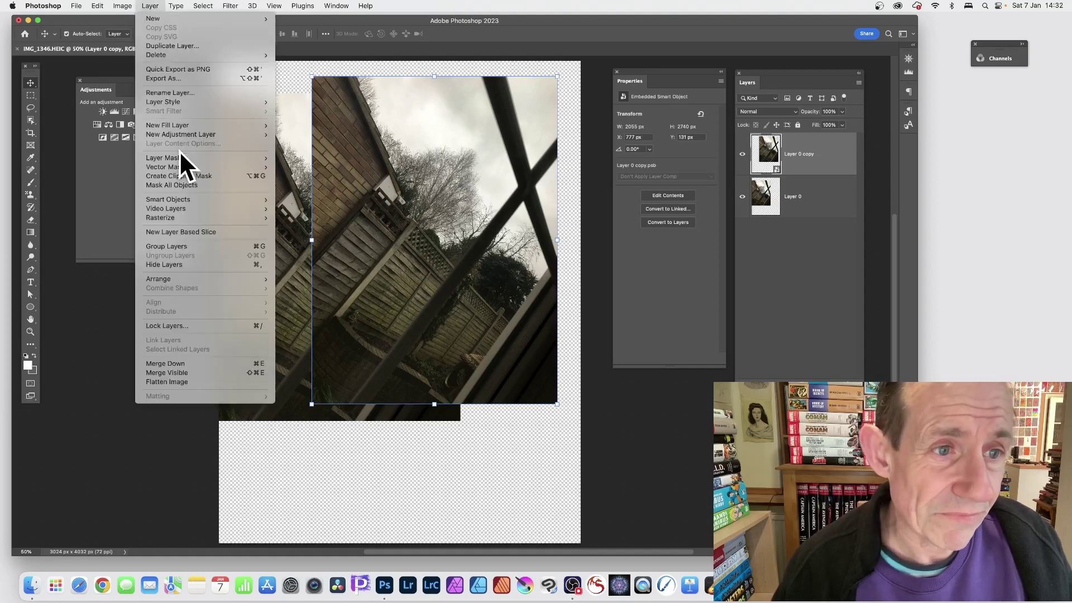
mouse_move(181, 137)
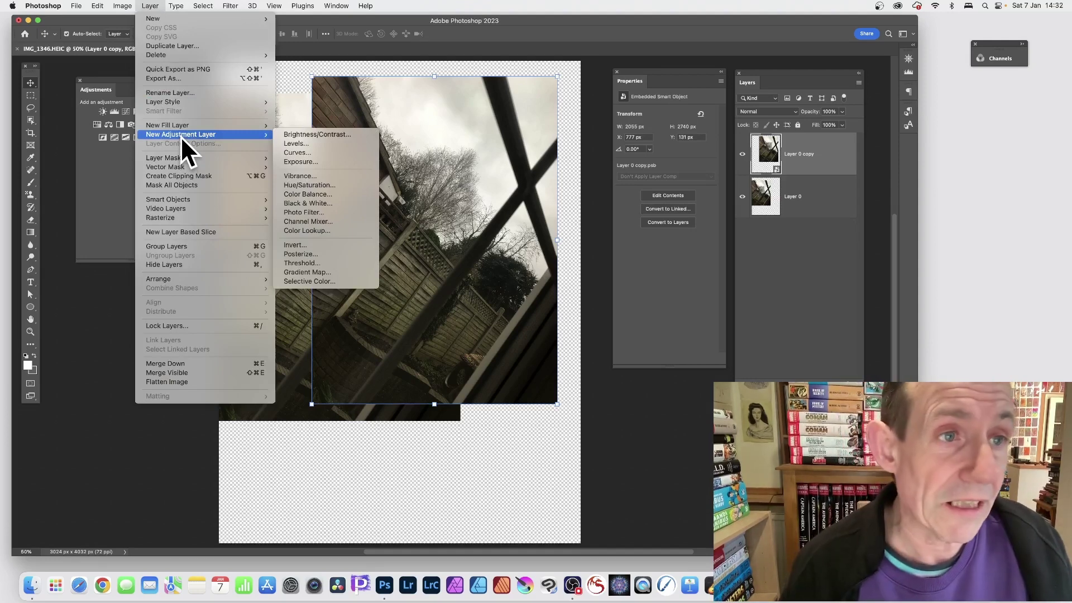
mouse_move(124, 8)
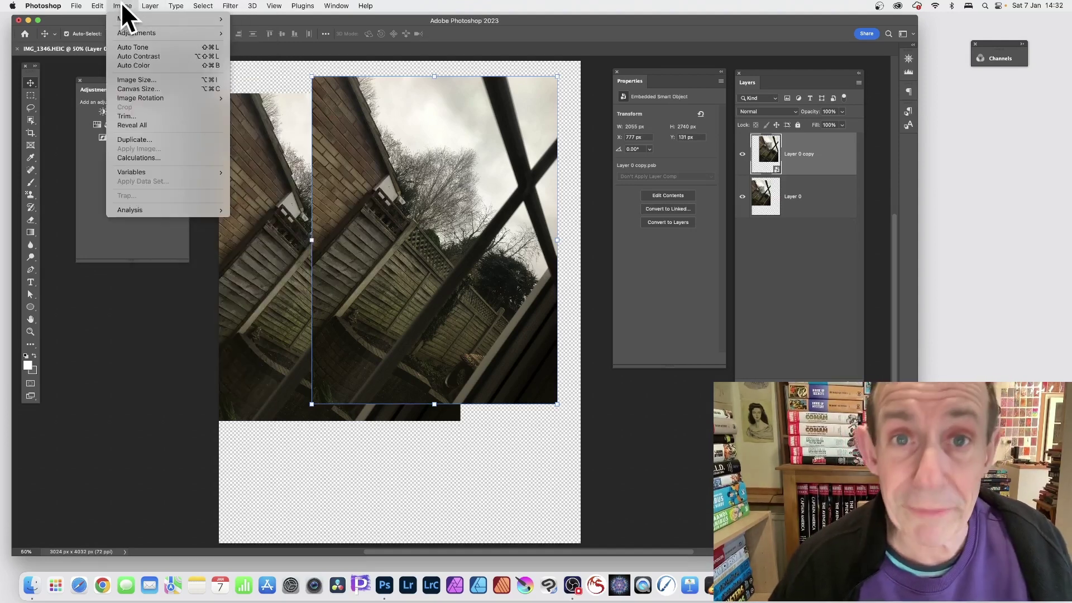
mouse_move(124, 31)
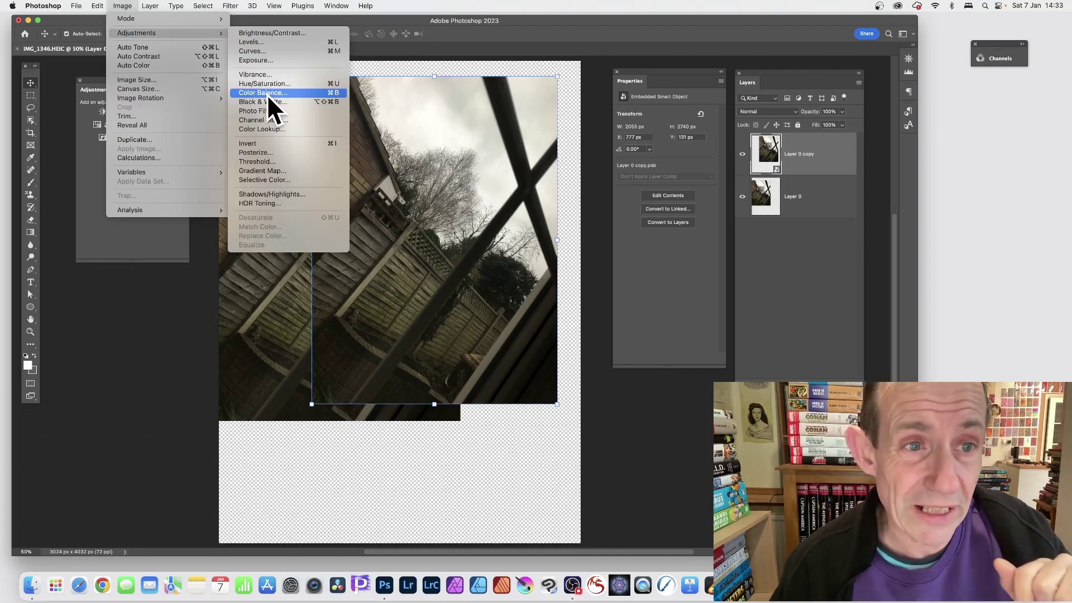
Apply Posterize with 3 levels to the Layer 0 copy as a smart filter
left_click(270, 152)
left_click_drag(458, 199, 449, 200)
left_click(605, 190)
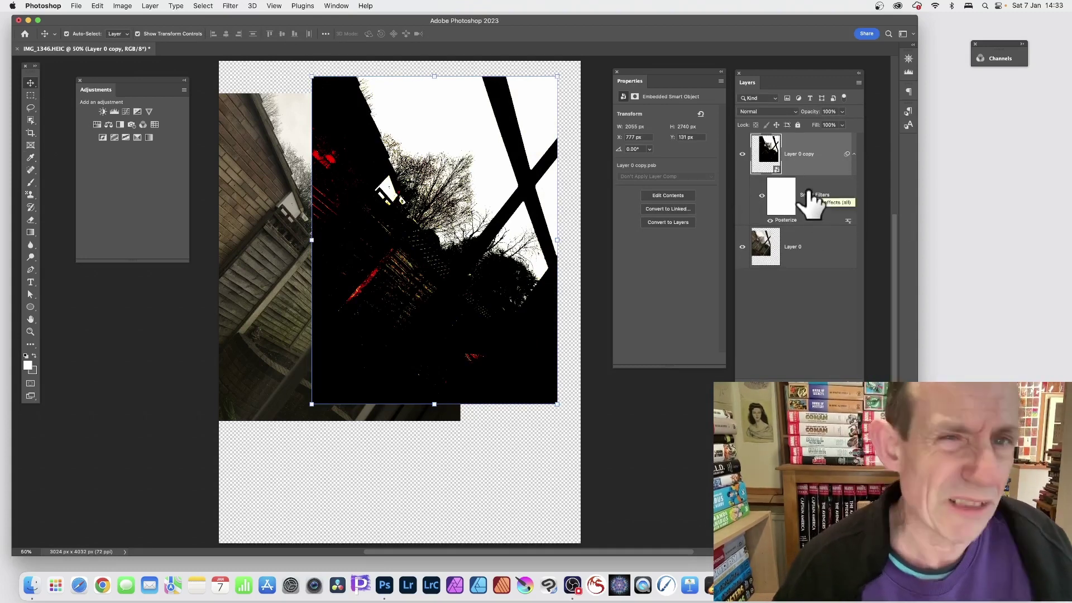
Set the Posterize filter's blend mode to Difference, then toggle Smart Filters to compare
double_click(848, 221)
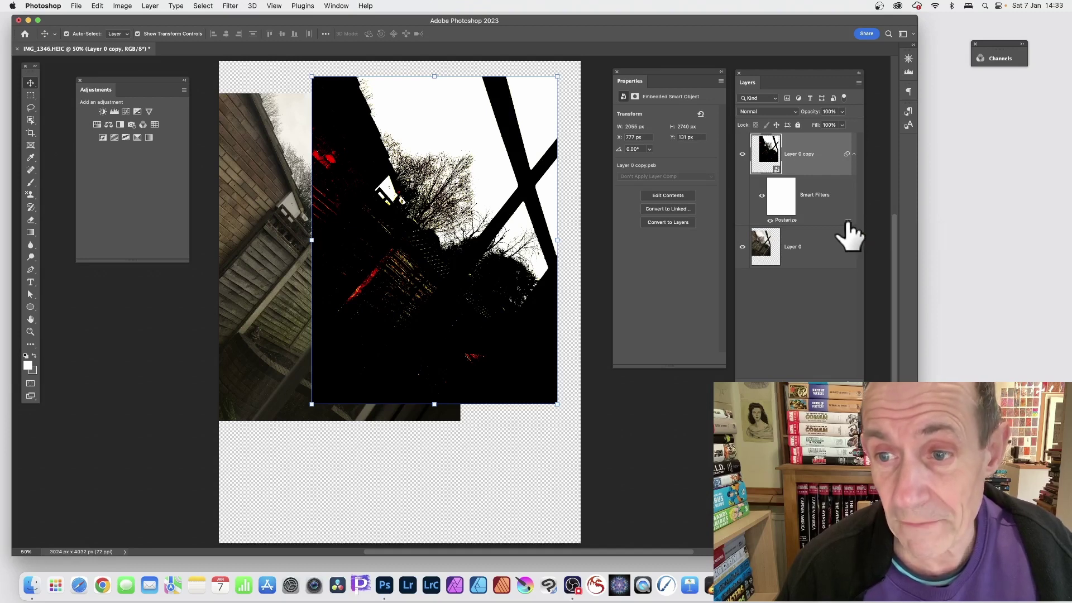
left_click(520, 159)
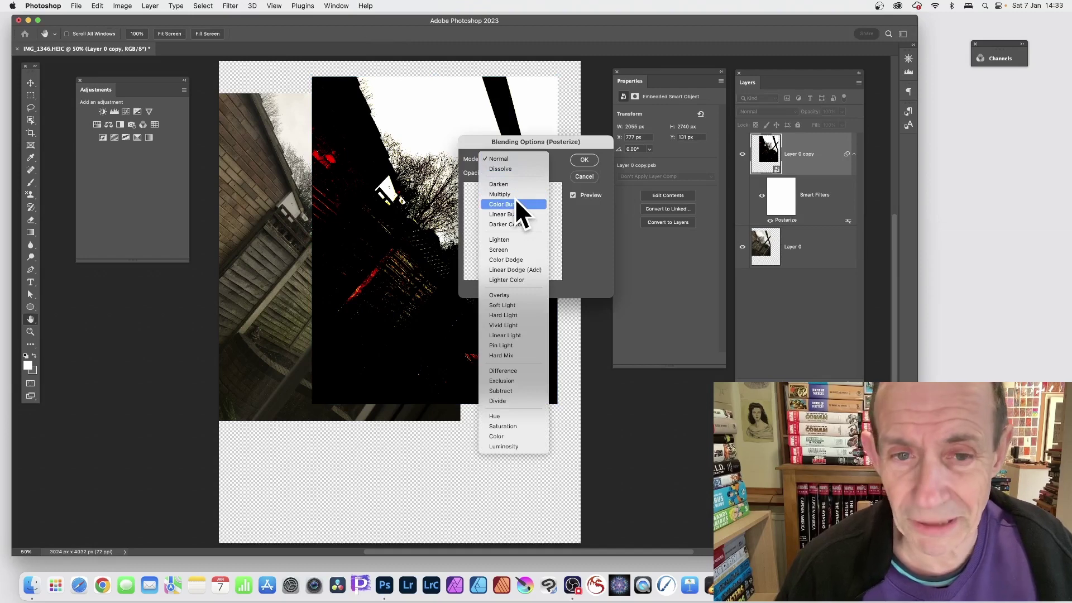
left_click(511, 214)
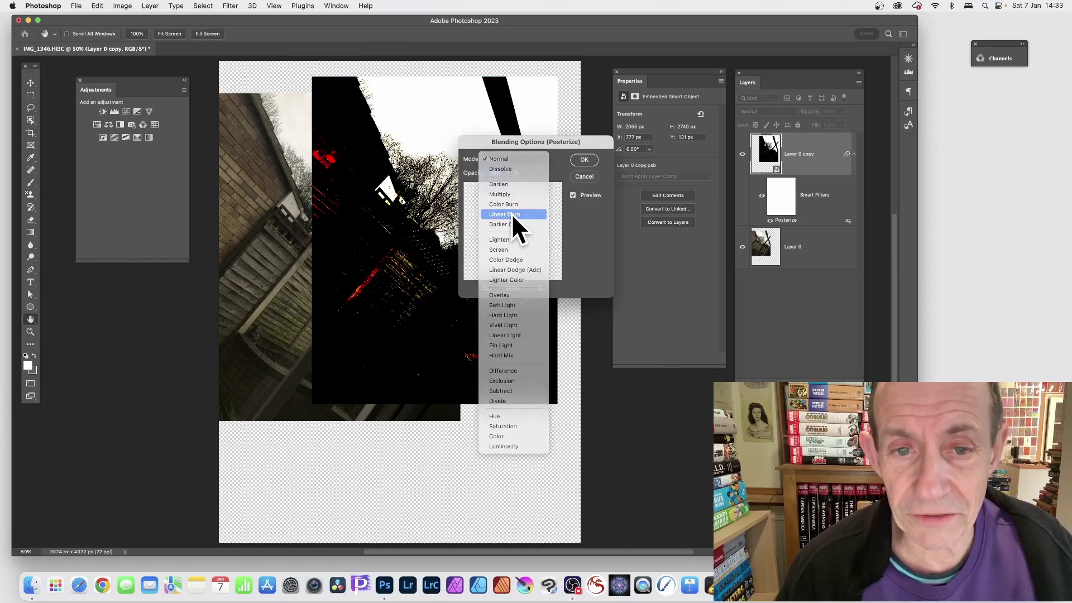
left_click(513, 158)
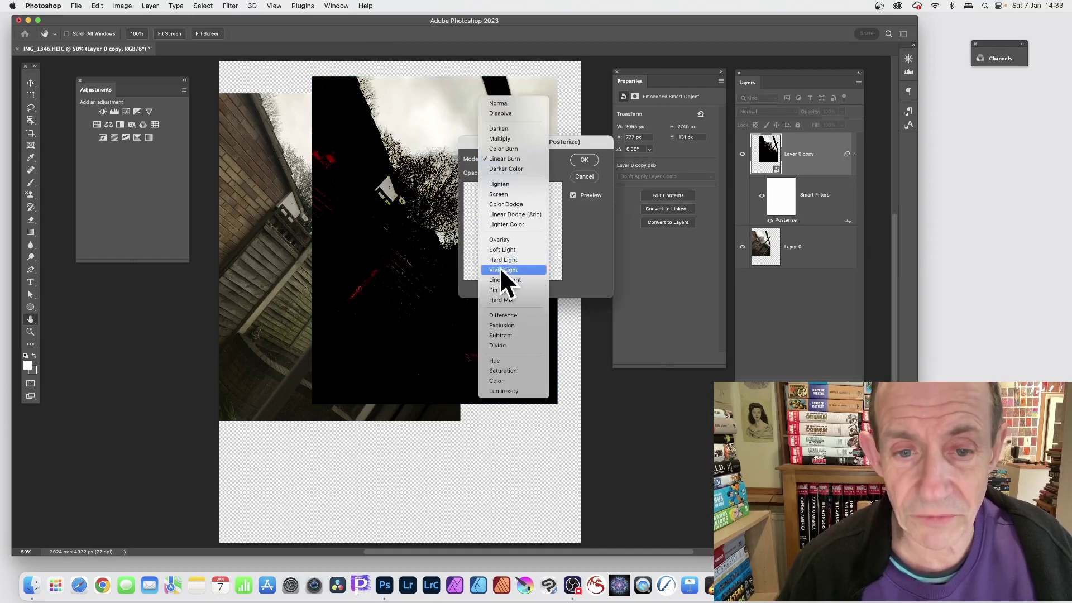
left_click(495, 315)
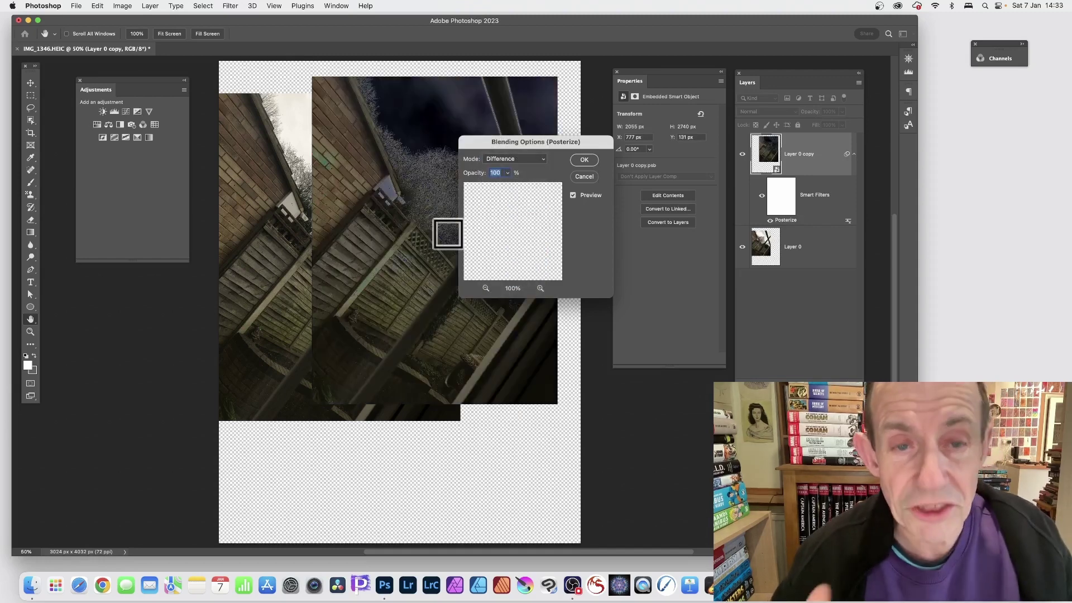
left_click(584, 159)
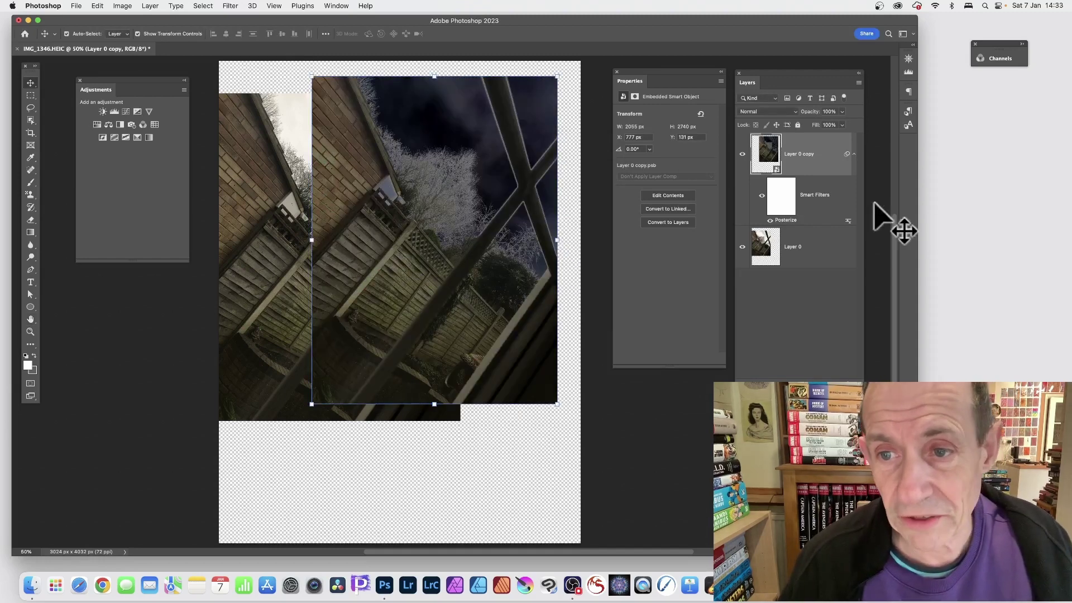
left_click(760, 199)
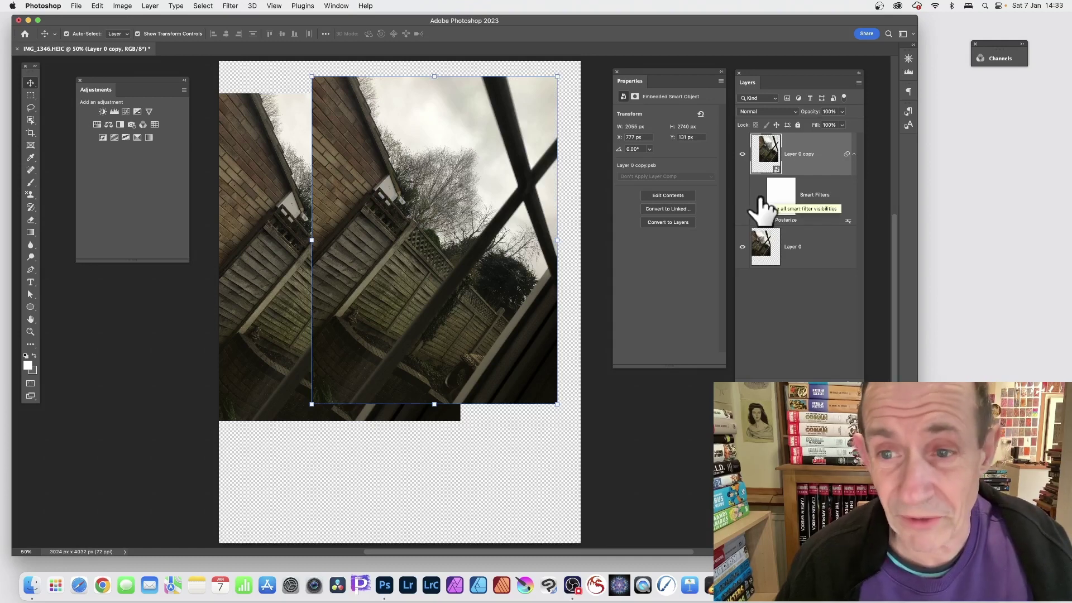
left_click(761, 196)
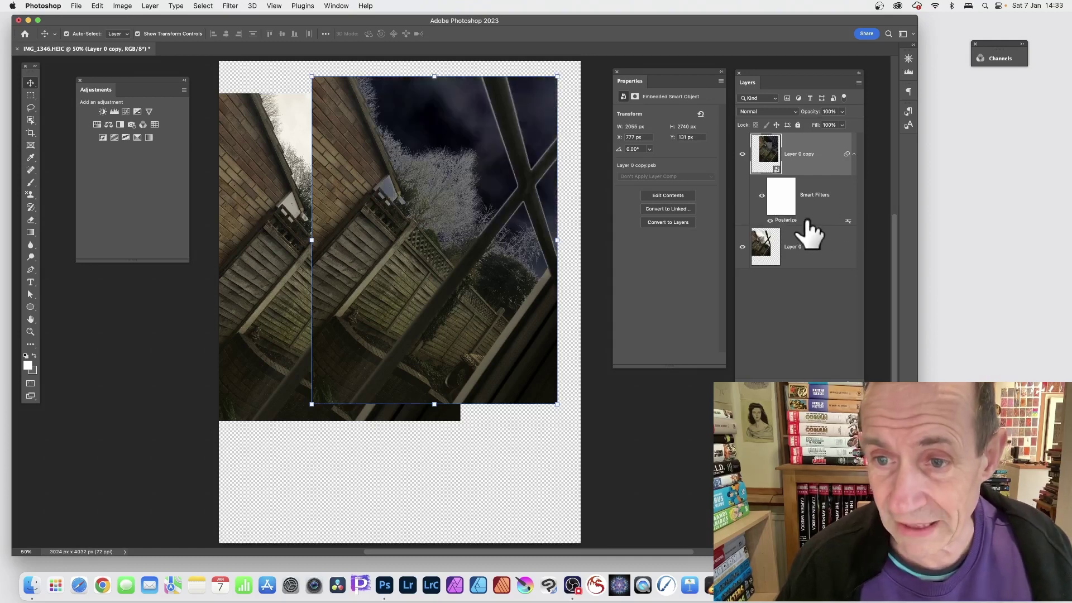
Compare with Posterize hidden, then raise the Posterize filter's Levels to 5
left_click(770, 221)
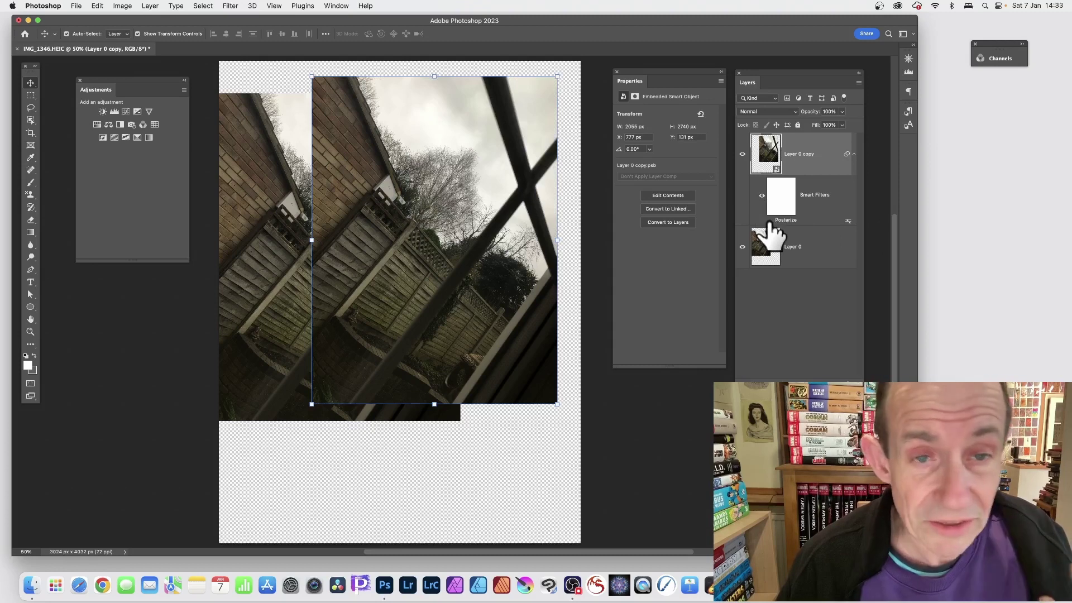
left_click(770, 220)
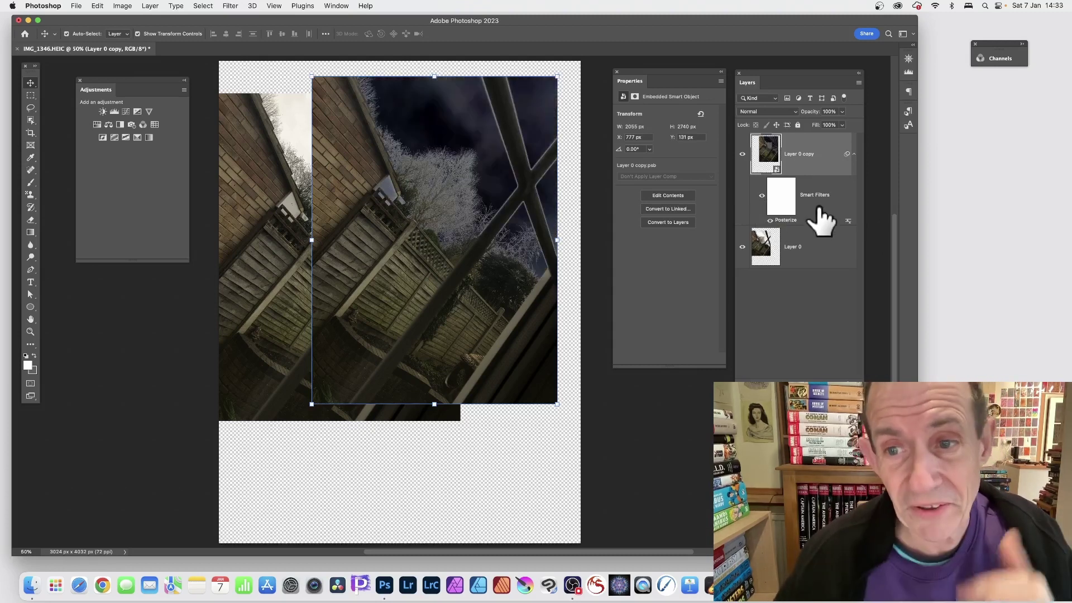
double_click(787, 221)
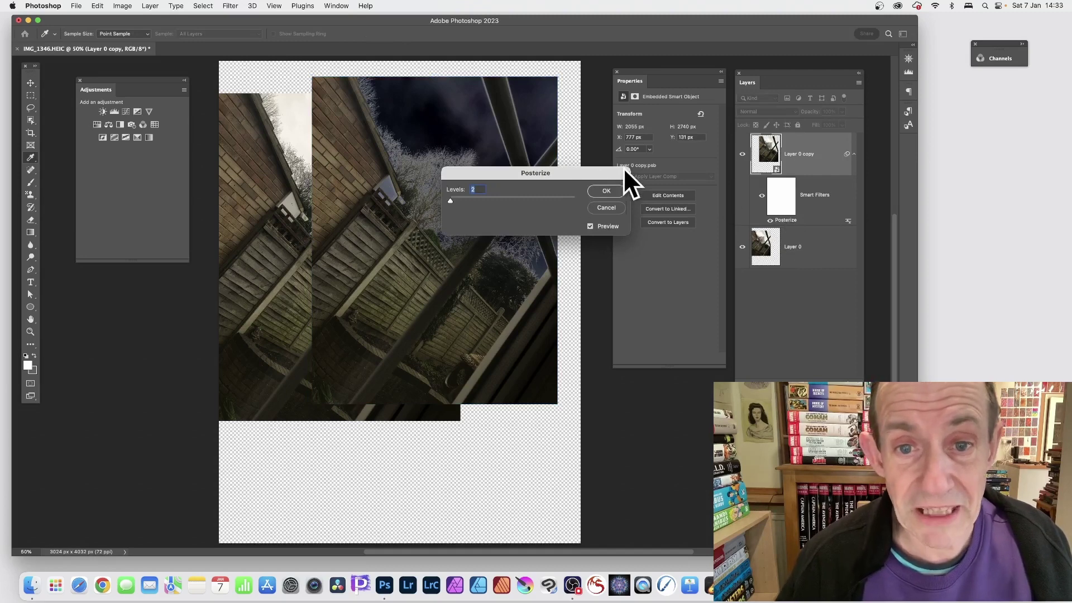
mouse_move(452, 200)
left_mouse_down()
mouse_move(467, 200)
mouse_move(451, 200)
left_mouse_up()
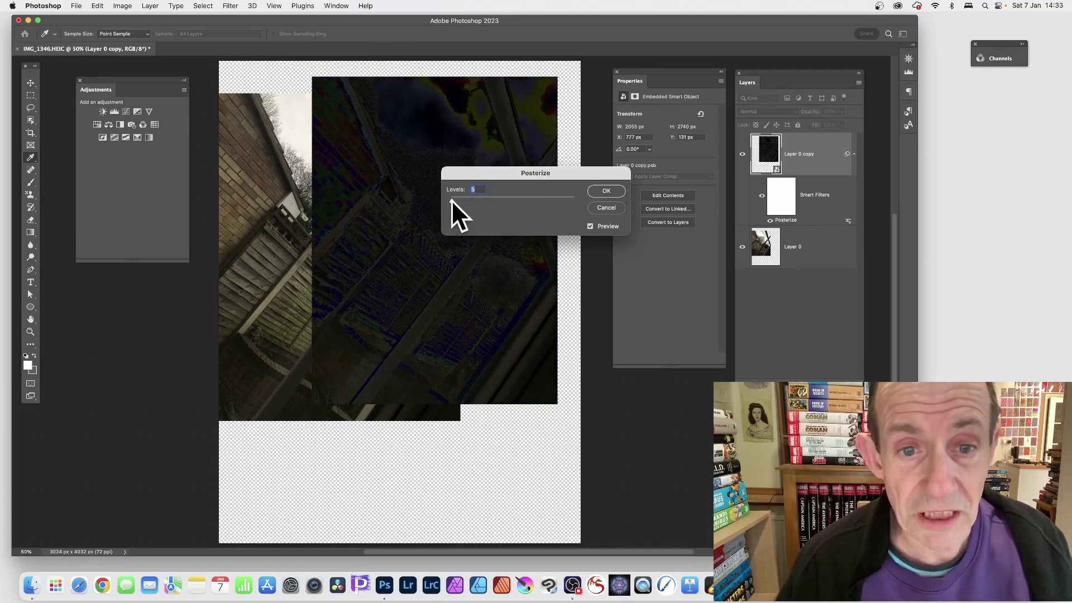
left_click(608, 191)
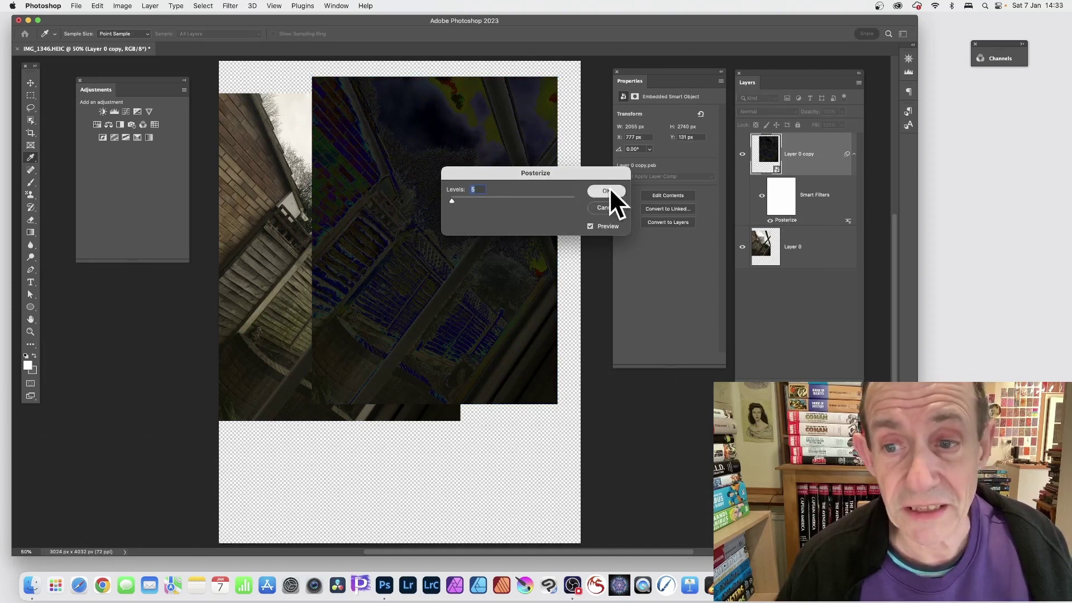
key("v")
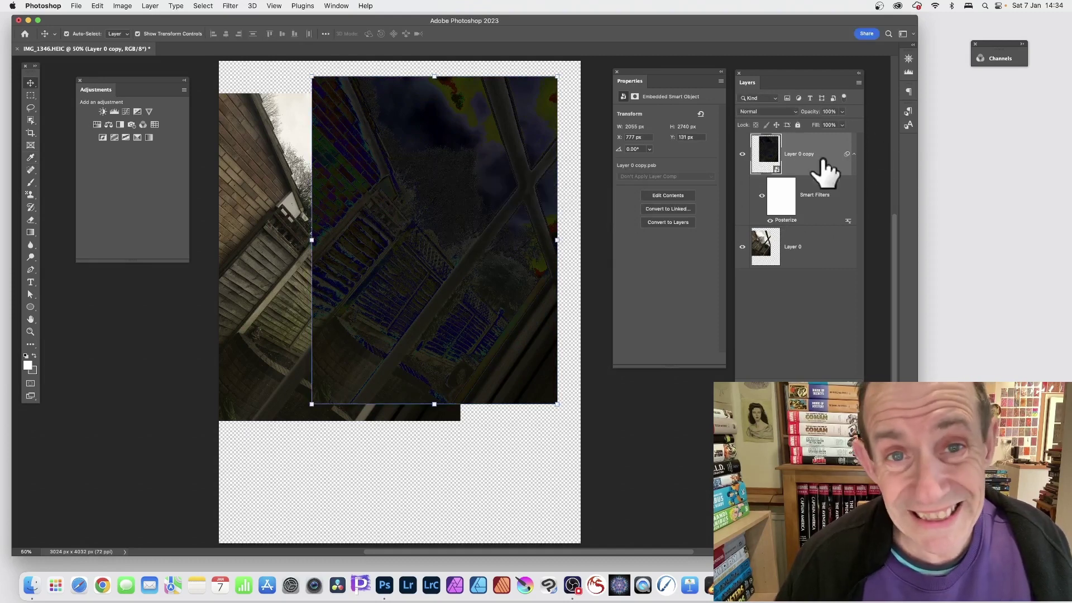
Add a Black & White smart filter (Reds 161, Yellows 220, Greens 167) and shift the Layers panel left
left_click(122, 6)
mouse_move(121, 35)
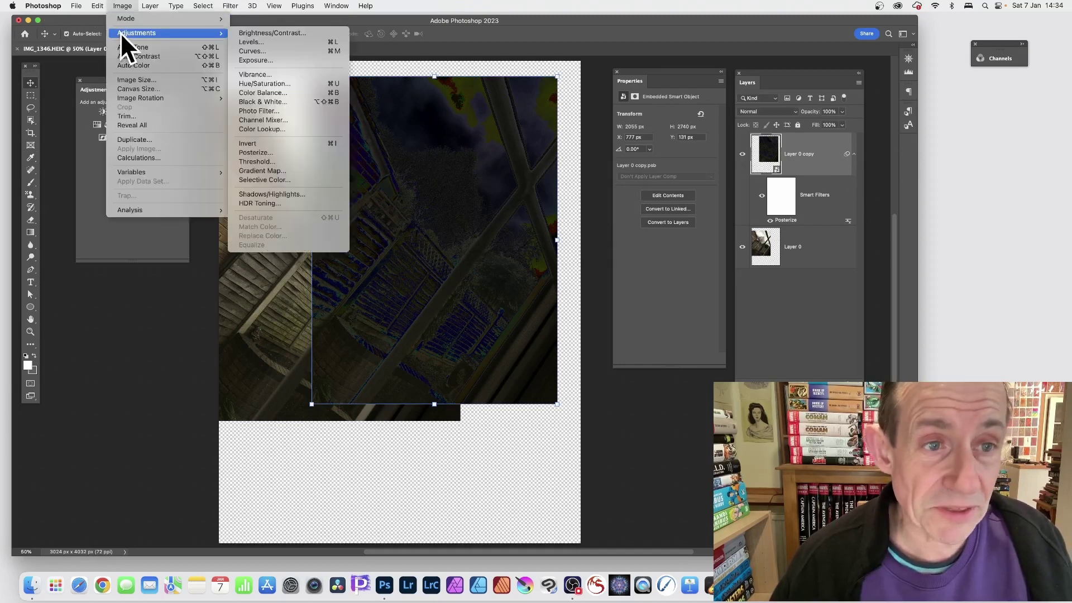
left_click(263, 100)
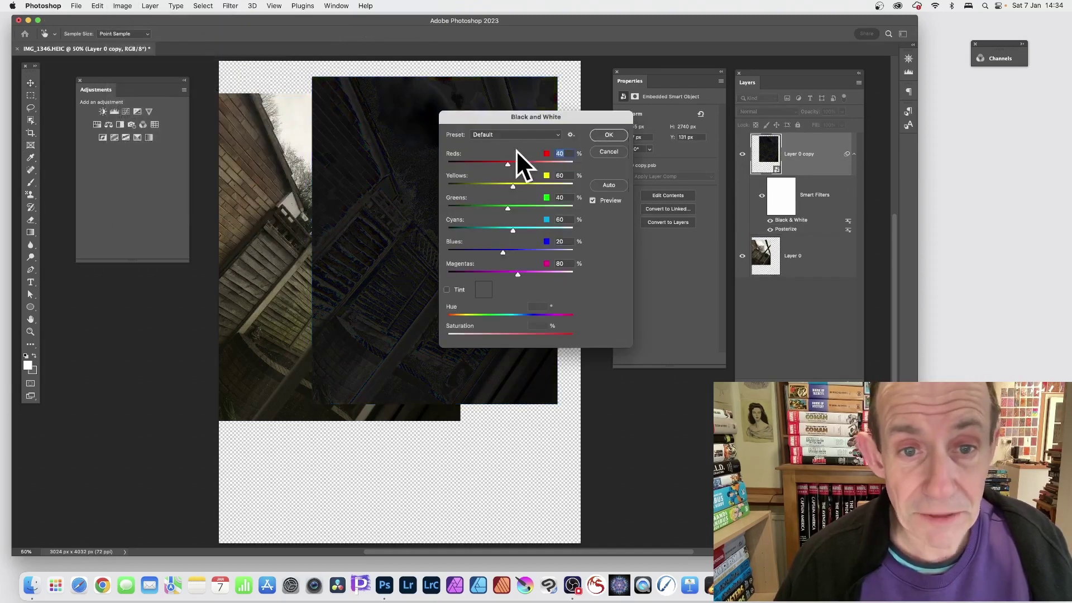
left_click_drag(534, 185, 548, 184)
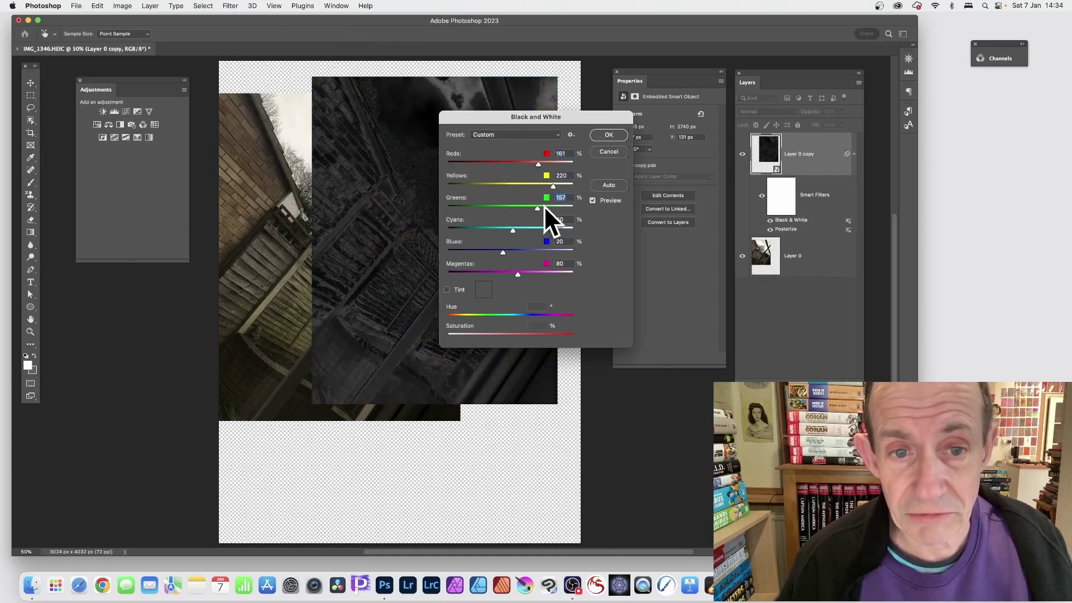
left_click(624, 135)
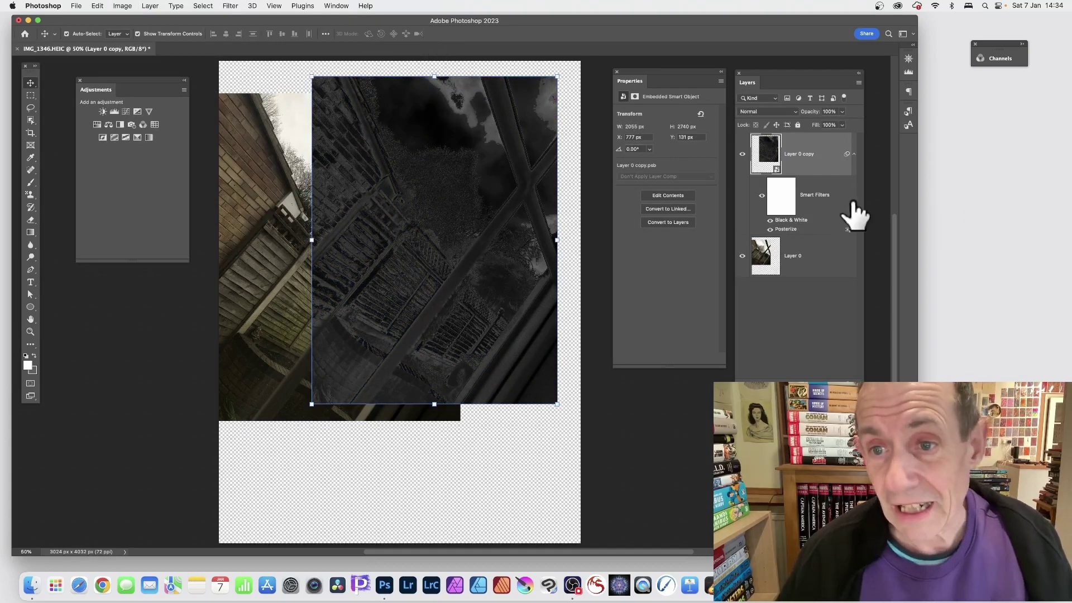
left_click_drag(790, 67, 548, 82)
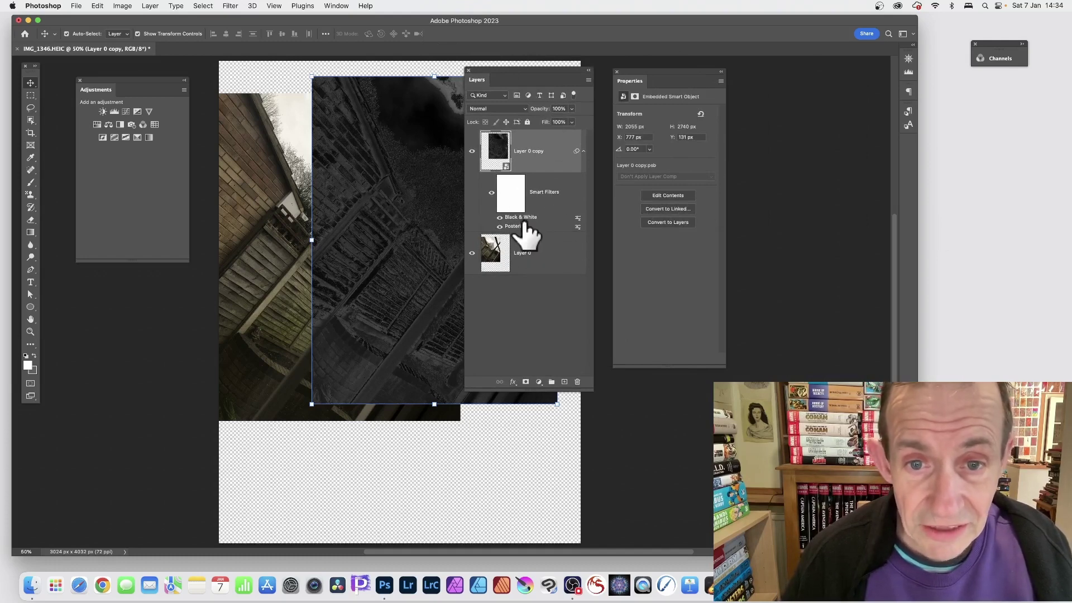
Toggle the Black & White filter to compare, move the Layers panel right, and re-enable Posterize
left_click(500, 217)
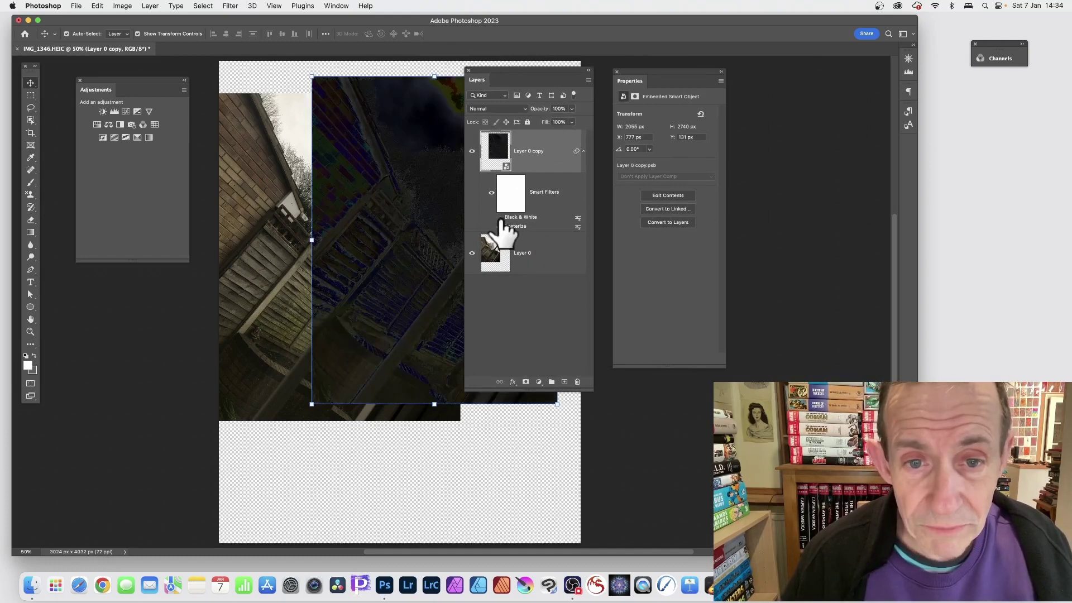
left_click(499, 218)
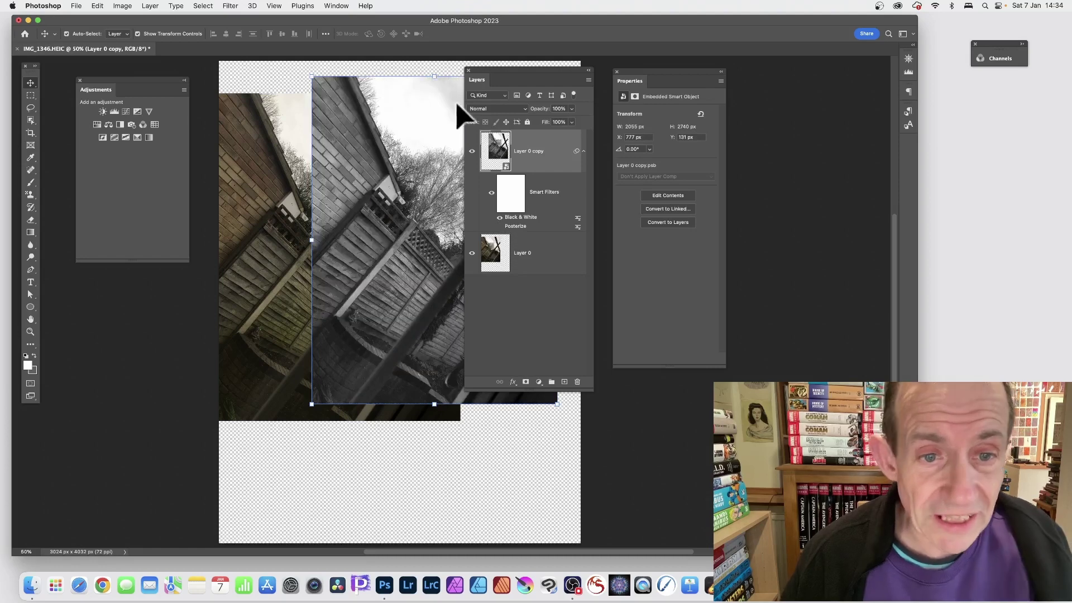
left_click_drag(511, 71, 604, 67)
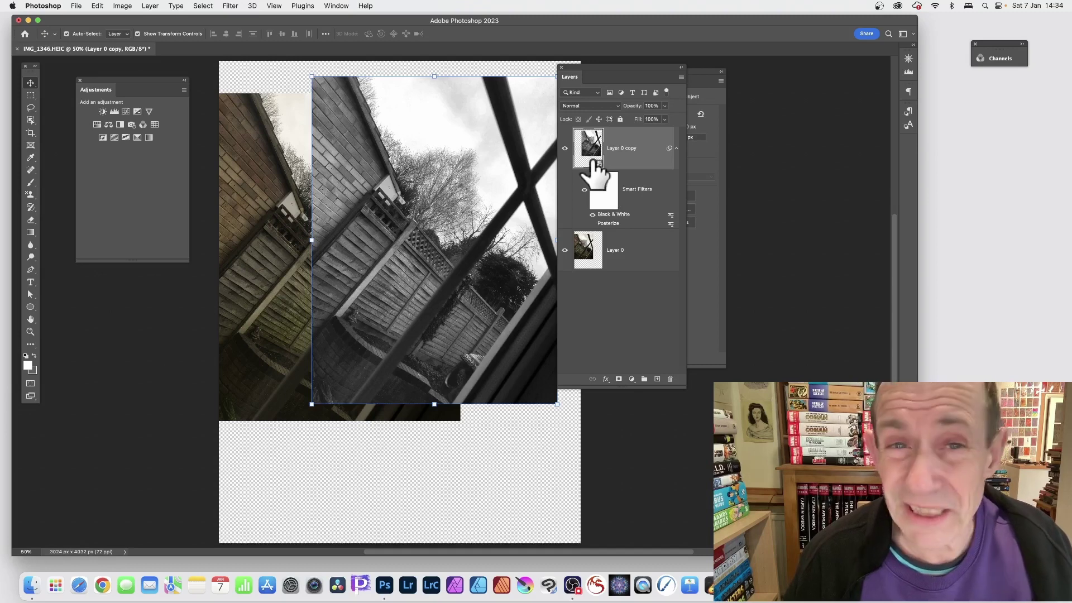
left_click(593, 223)
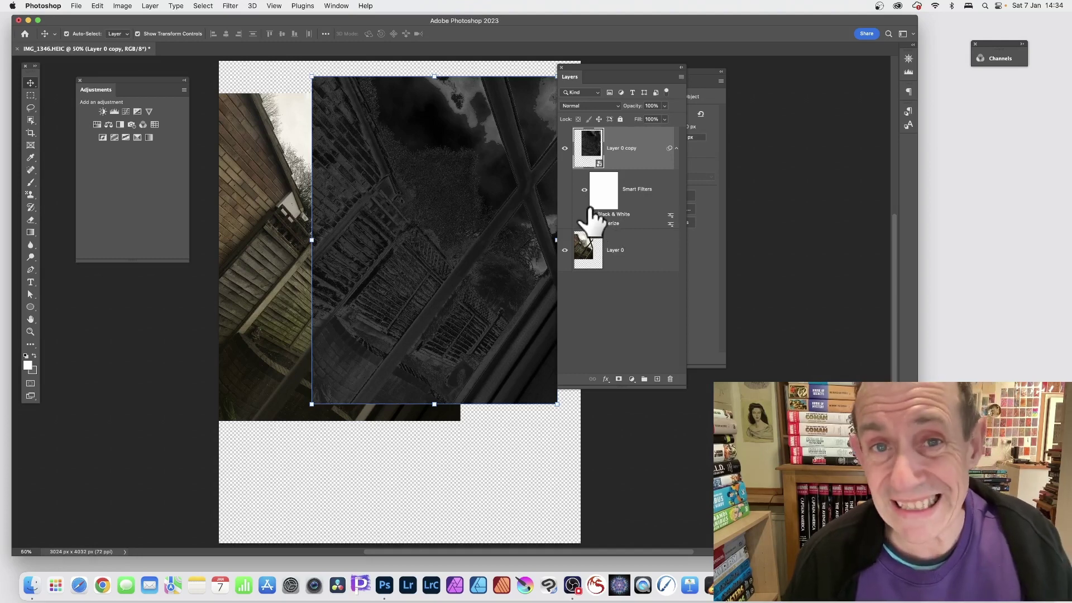
Dock the Layers panel as a tab in the Properties panel group
left_click(124, 8)
mouse_move(125, 31)
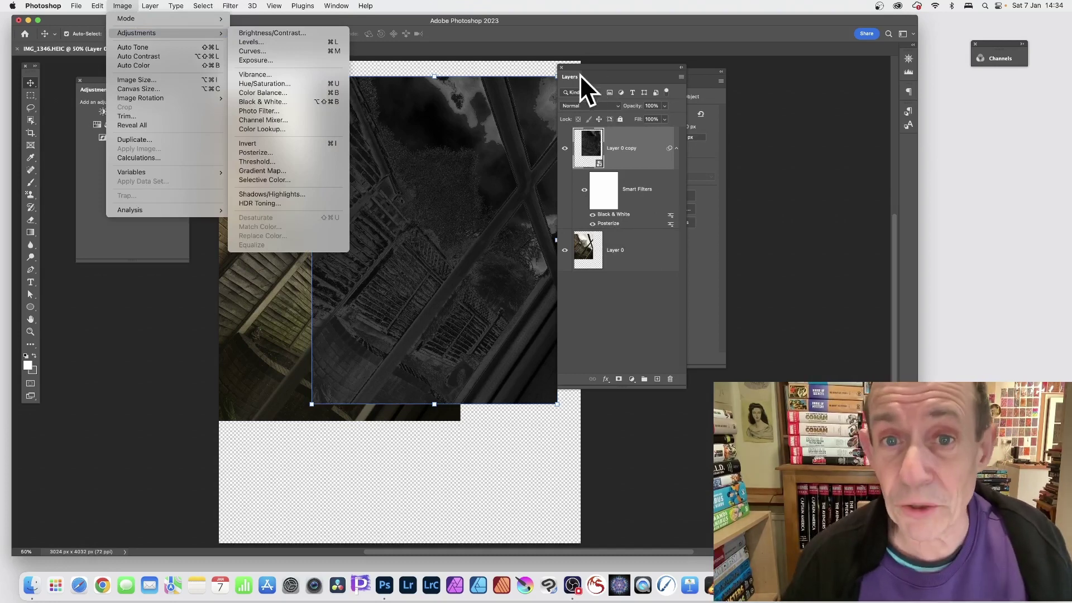
key("Escape")
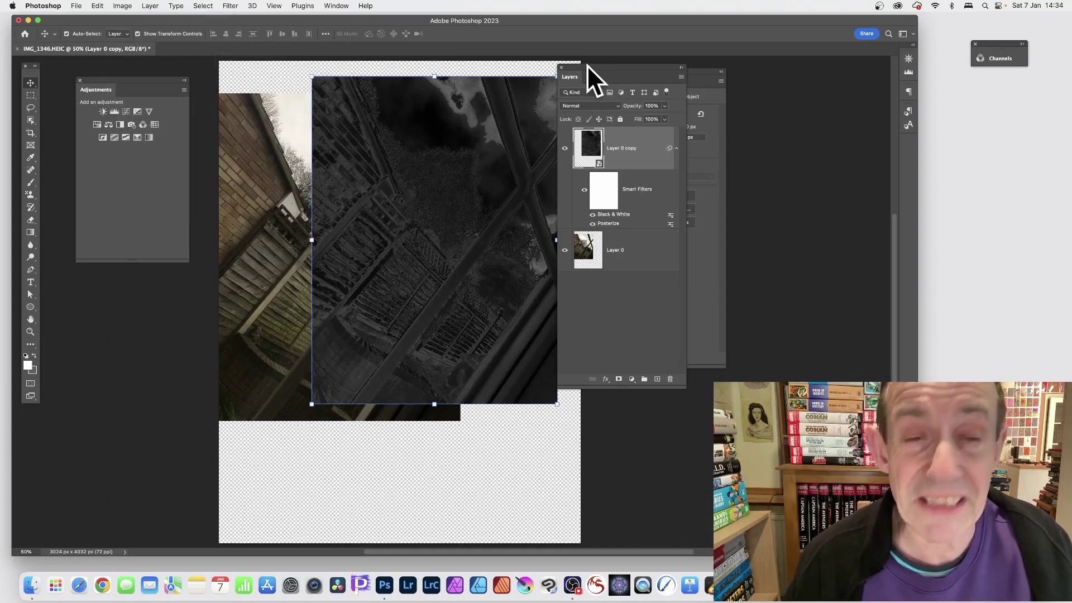
left_click_drag(585, 65, 715, 77)
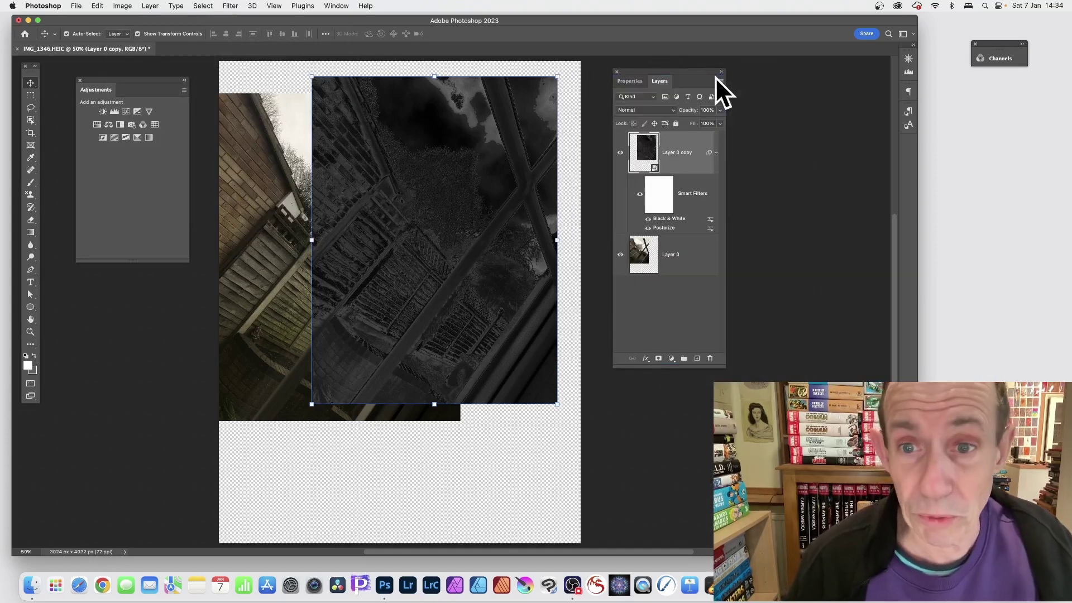
left_click(629, 80)
Expand the Channels list and select only the Red channel, shown in greyscale
left_click(648, 80)
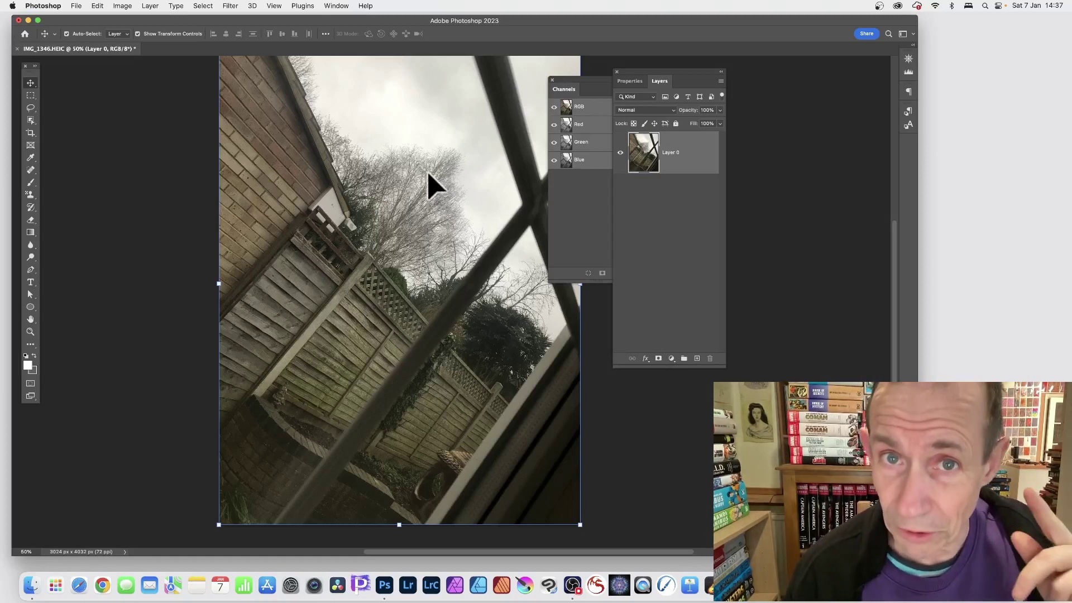
left_click(586, 84)
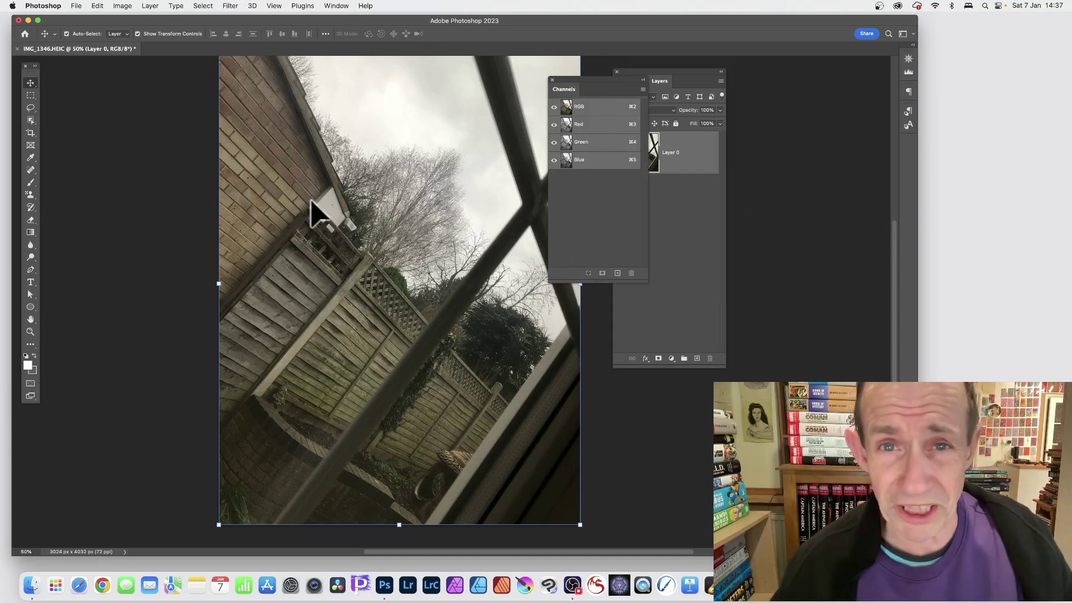
left_click(590, 128)
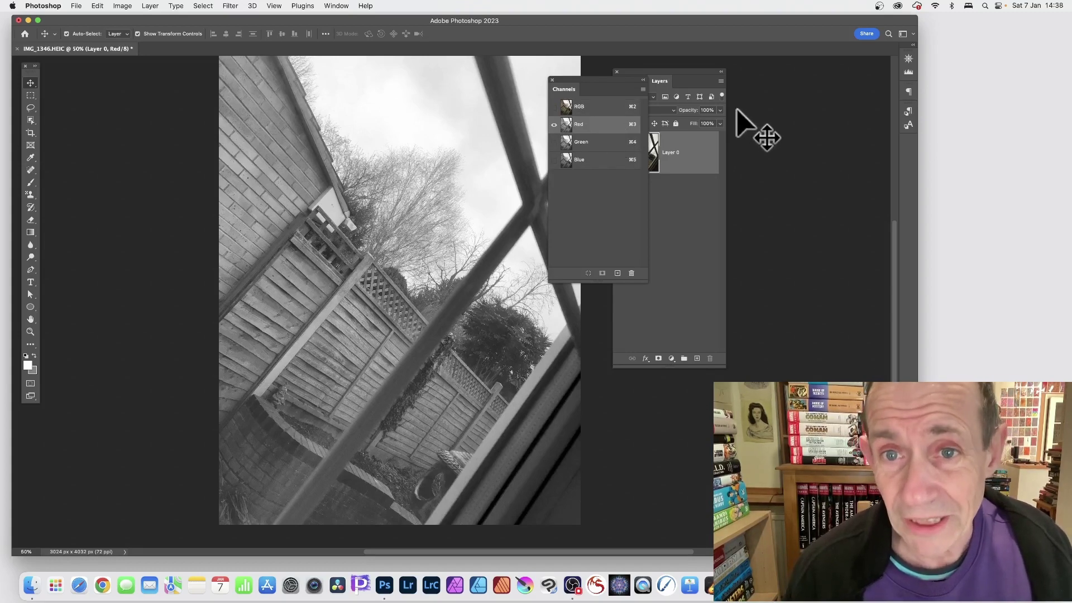
Apply Levels to the Red channel with input values 0 / 0.59 / 182
left_click(121, 6)
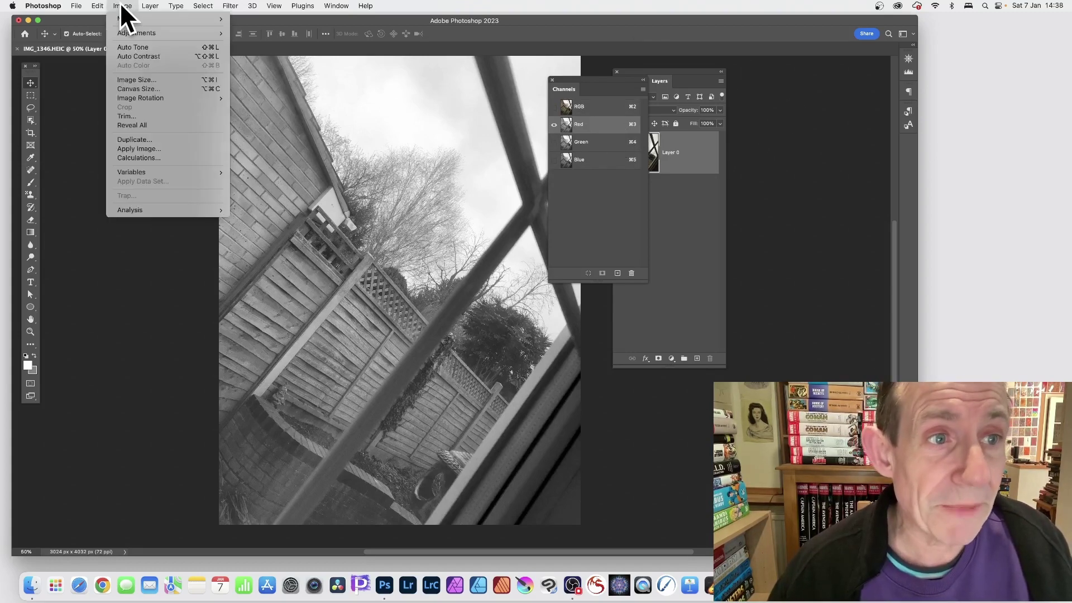
mouse_move(125, 33)
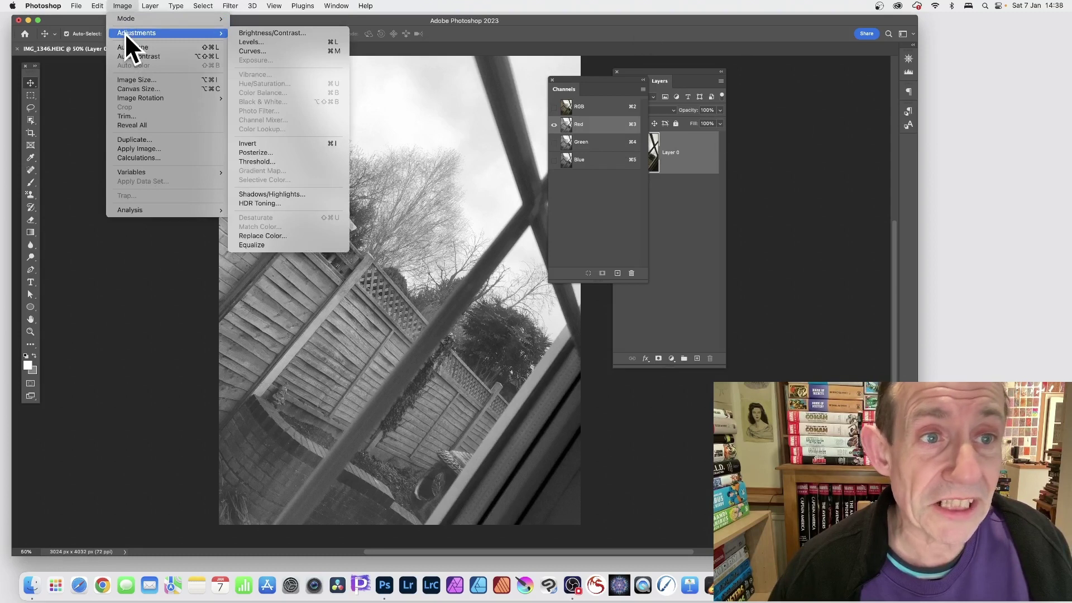
left_click(274, 42)
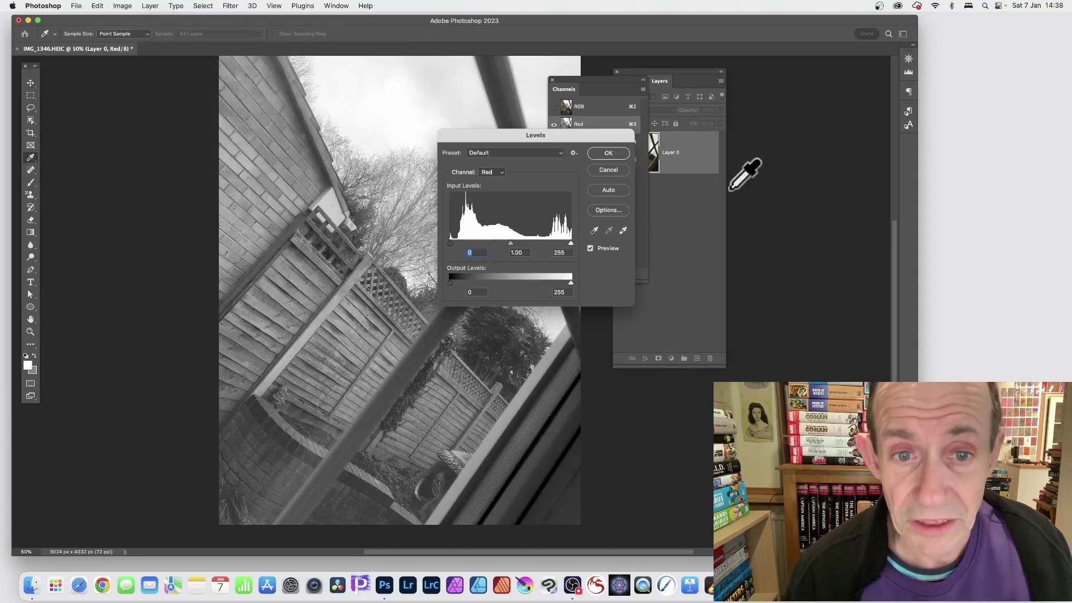
left_click_drag(571, 243, 526, 243)
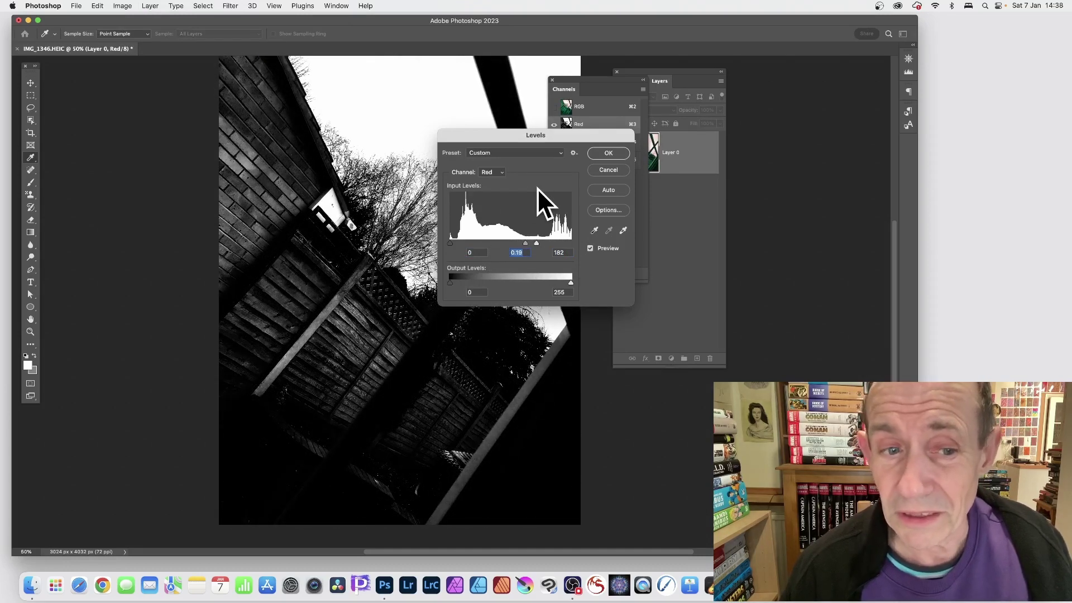
left_click(609, 151)
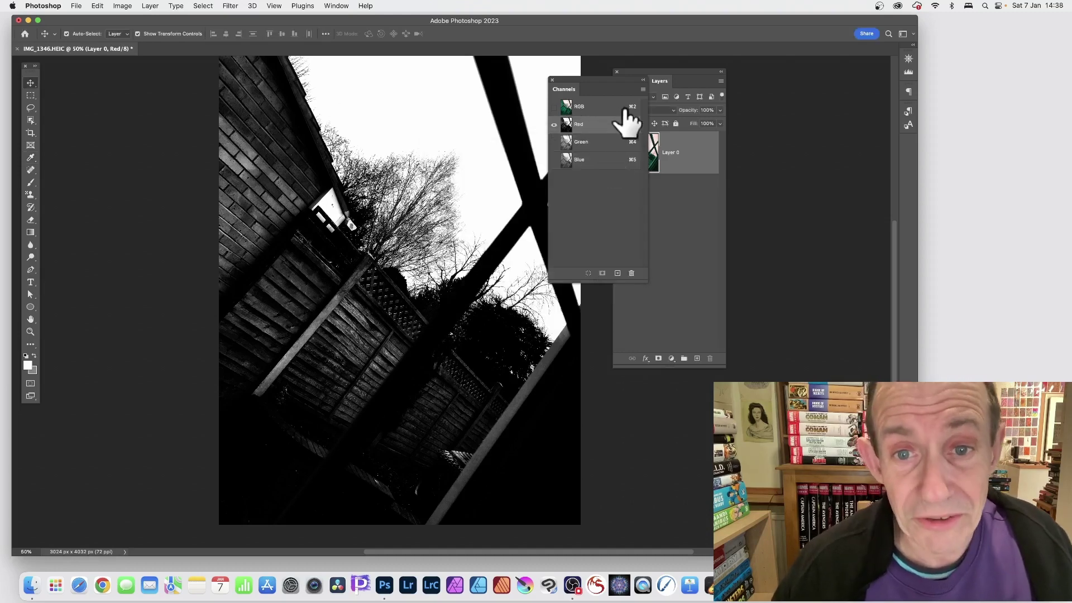
Invert the Green channel, check the green-magenta composite, then select the Blue channel
left_click(594, 107)
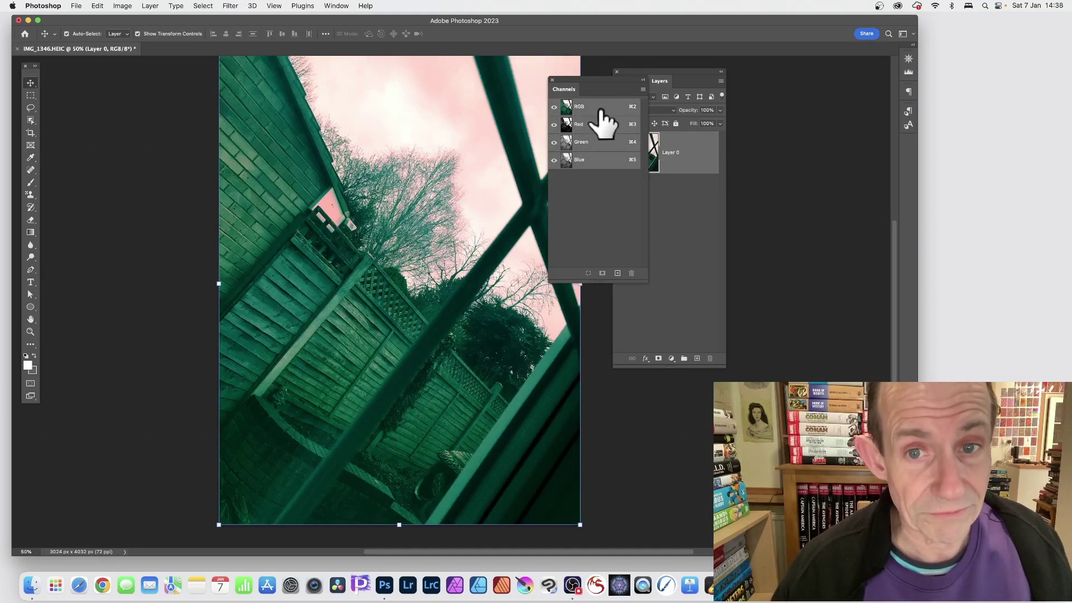
left_click(583, 144)
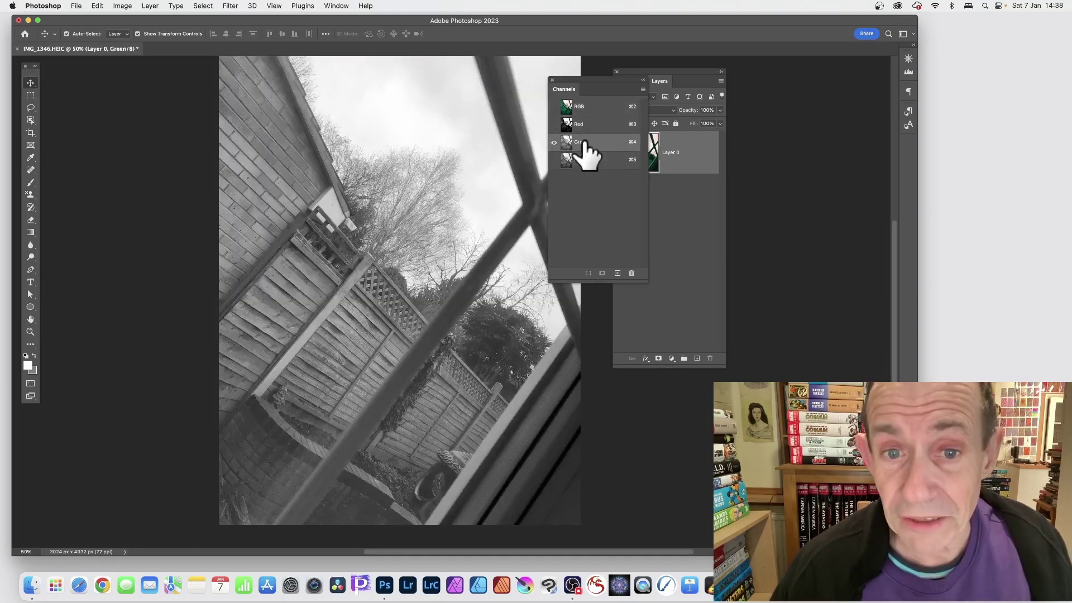
left_click(122, 6)
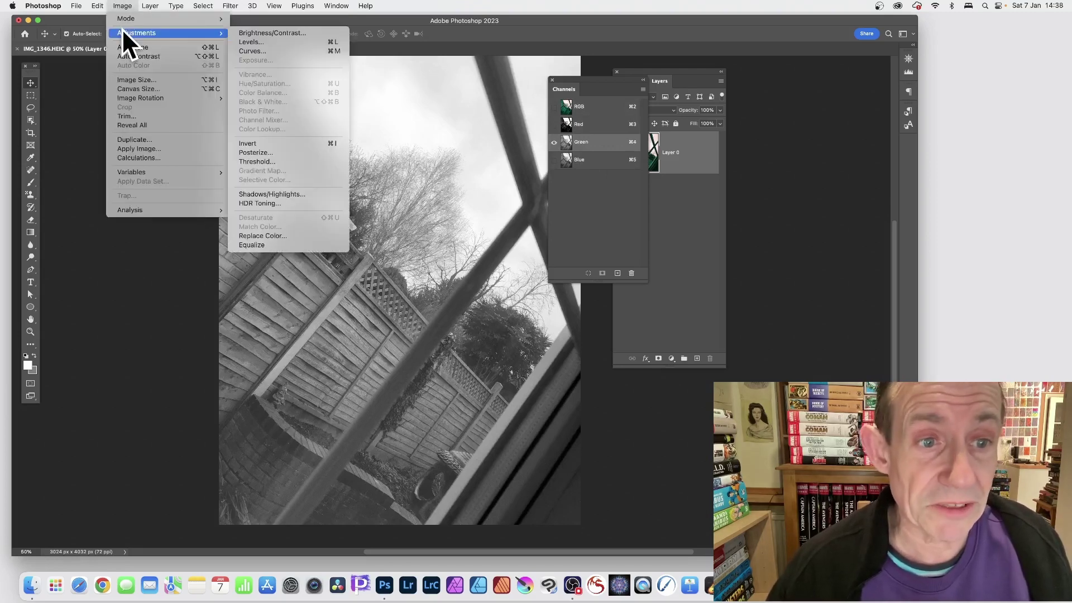
left_click(260, 143)
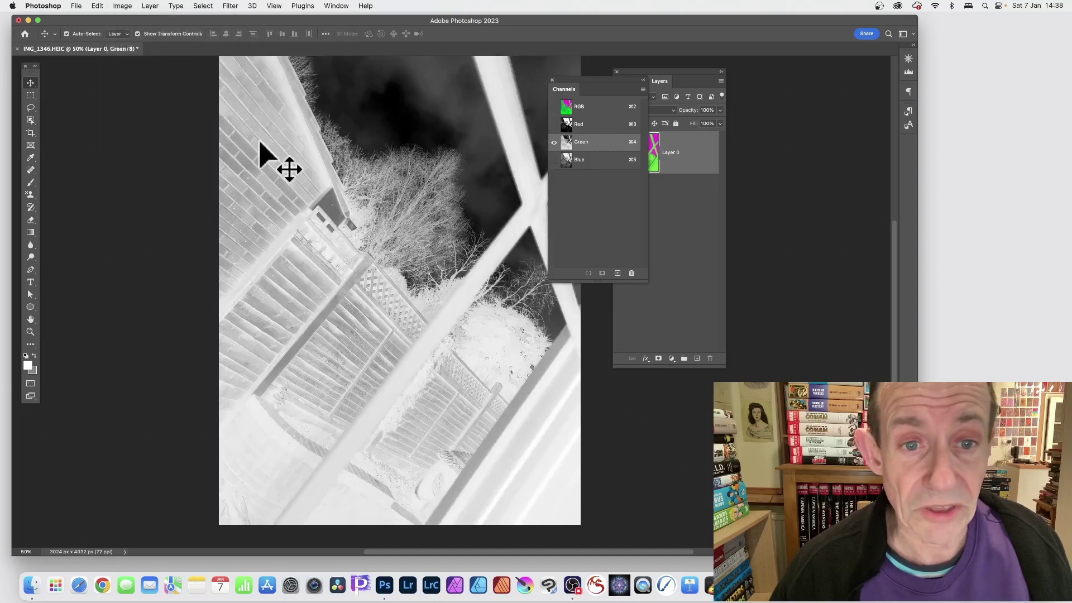
left_click(585, 107)
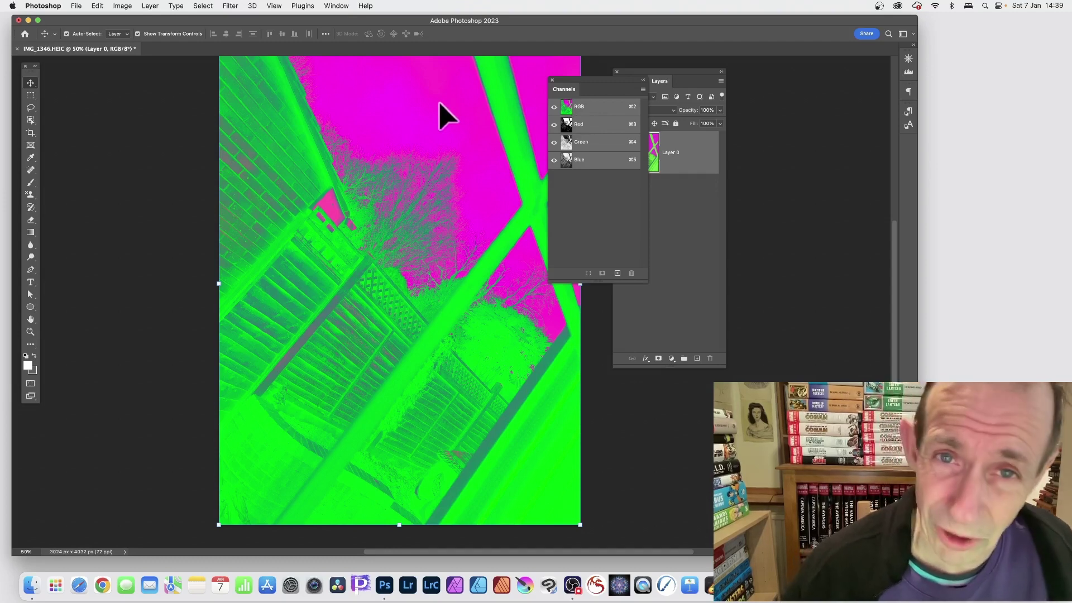
left_click(587, 161)
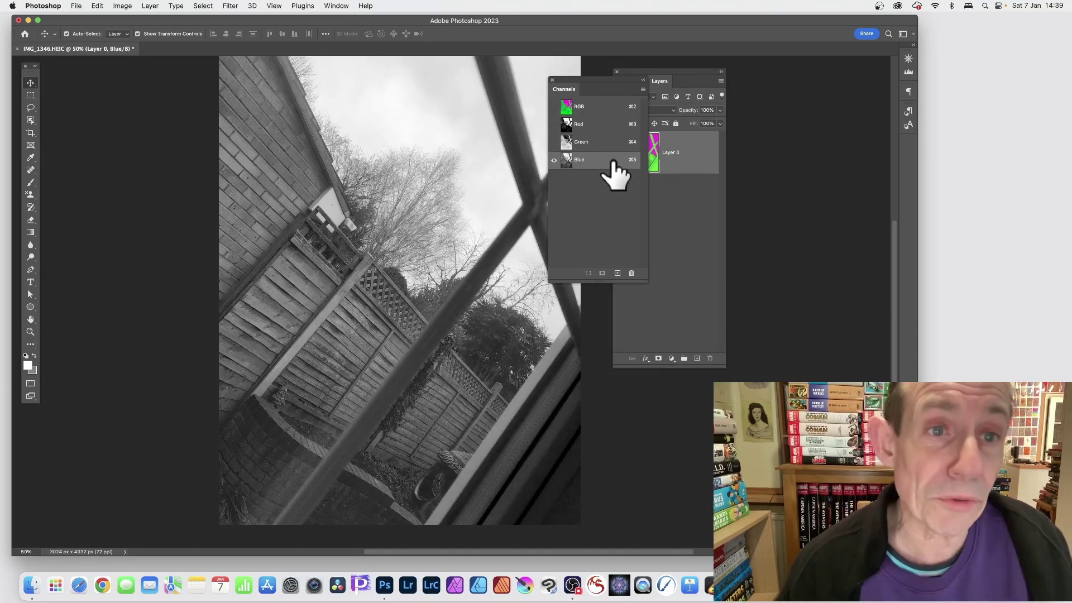
left_click(231, 6)
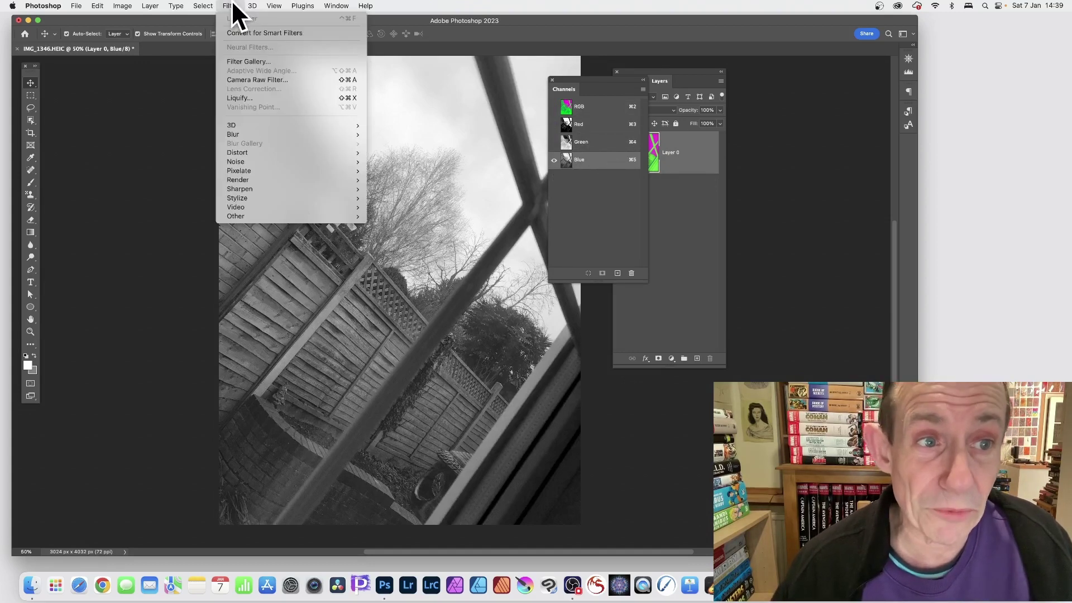
Apply a heavy Gaussian Blur (radius about 87) to the Blue channel and preview the composite
mouse_move(287, 135)
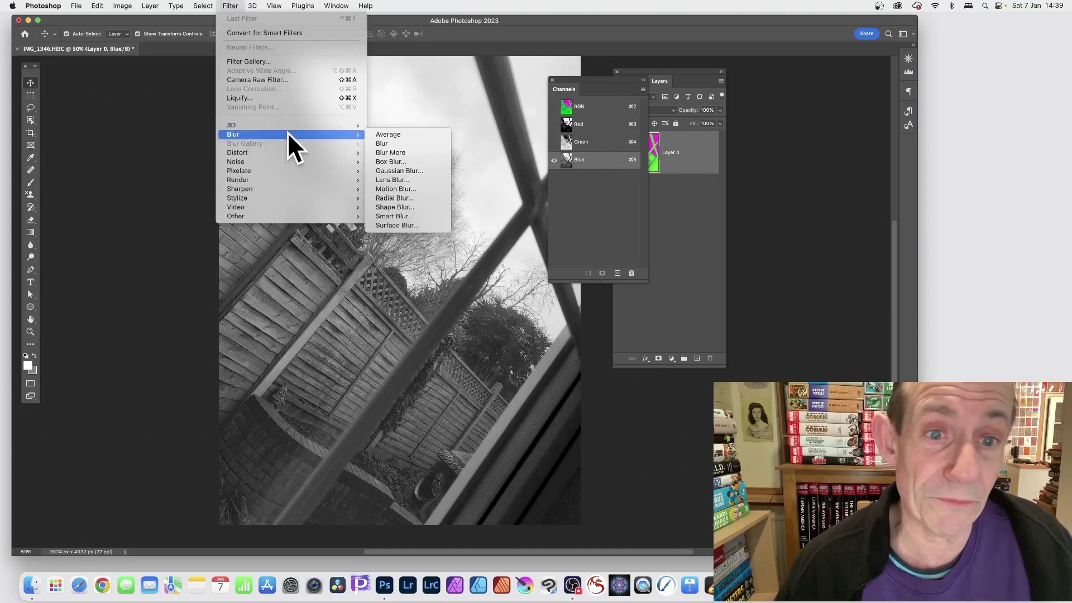
left_click(406, 174)
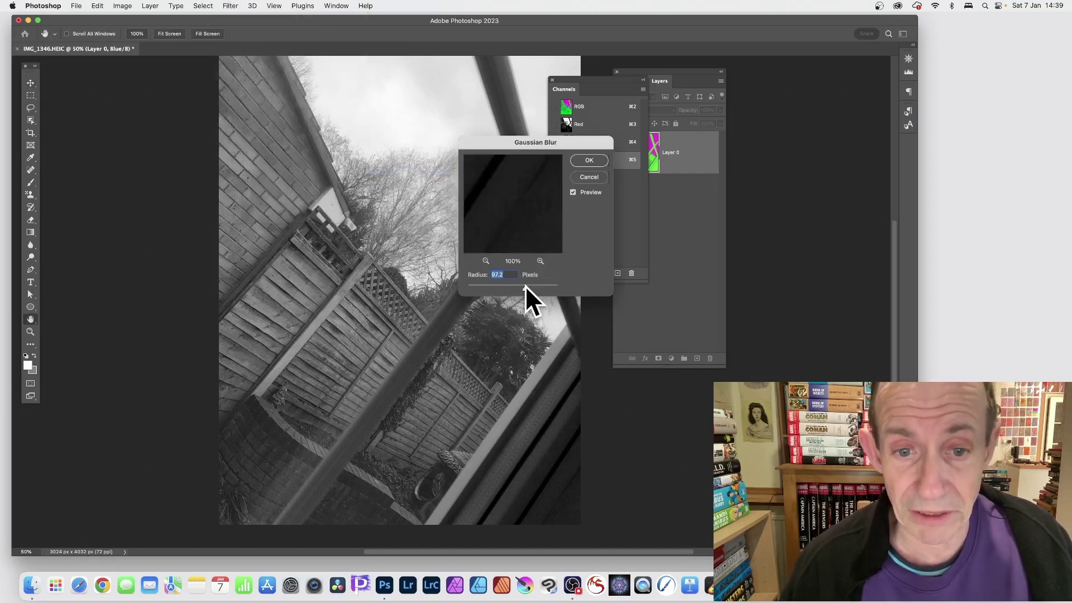
left_click(587, 161)
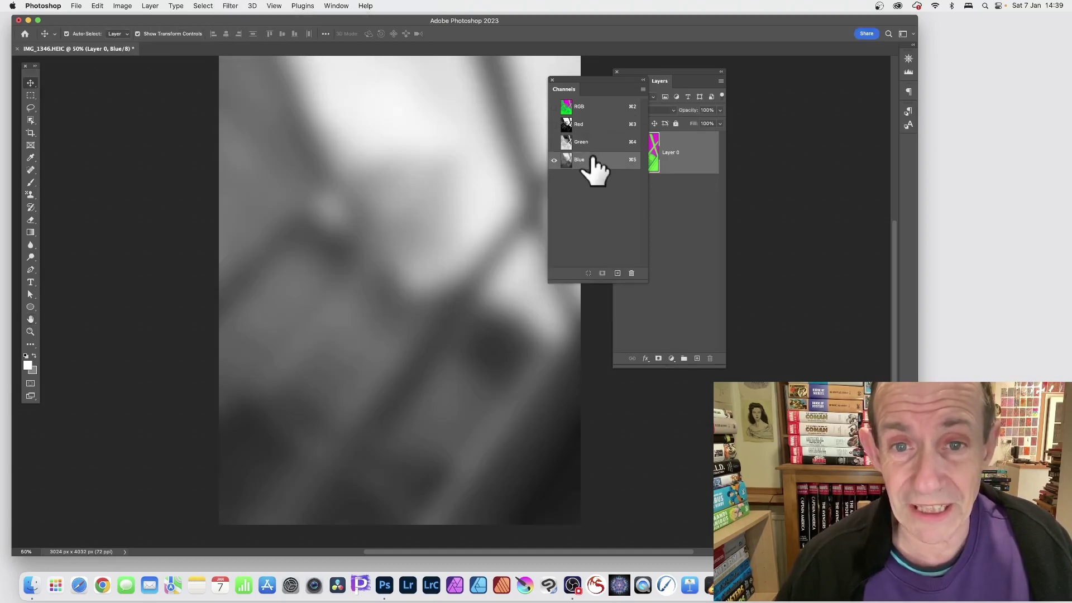
left_click(566, 107)
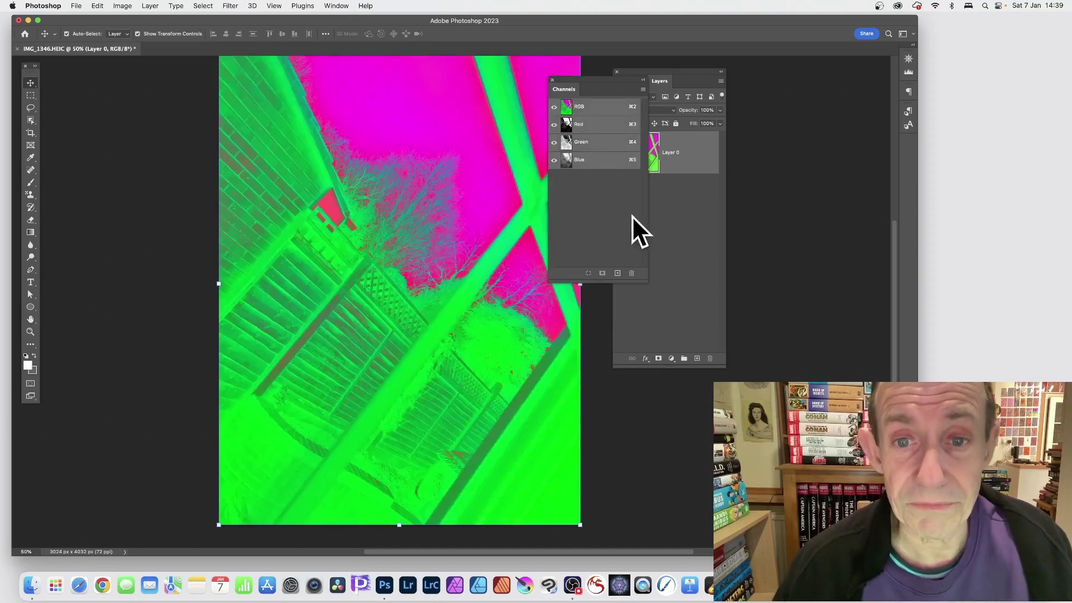
left_click(589, 160)
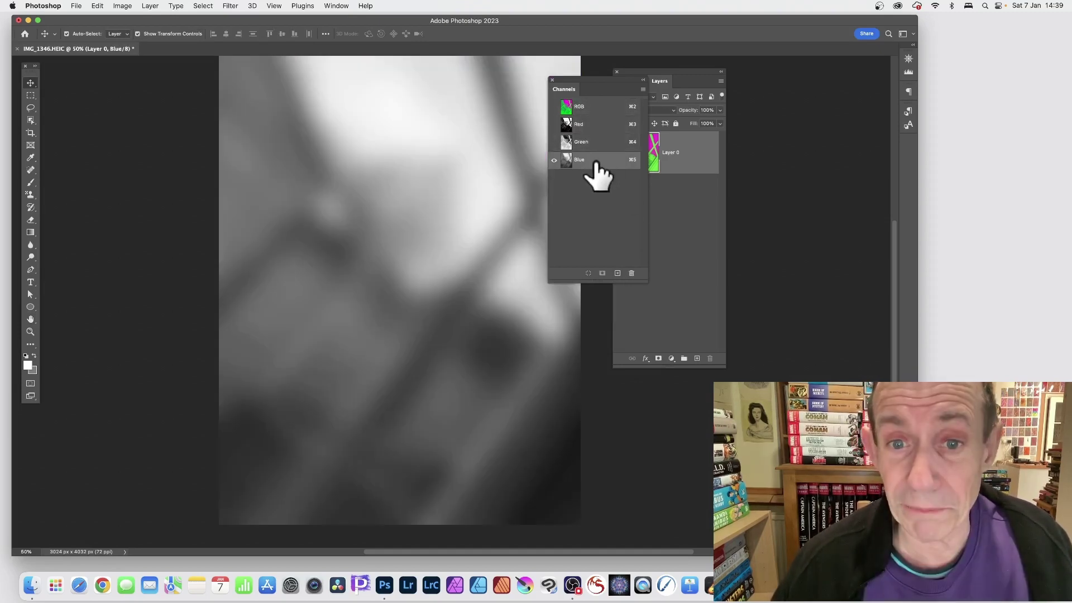
Darken the Blue channel with a Curves point moved from input 184 to output 105
left_click(119, 6)
mouse_move(126, 32)
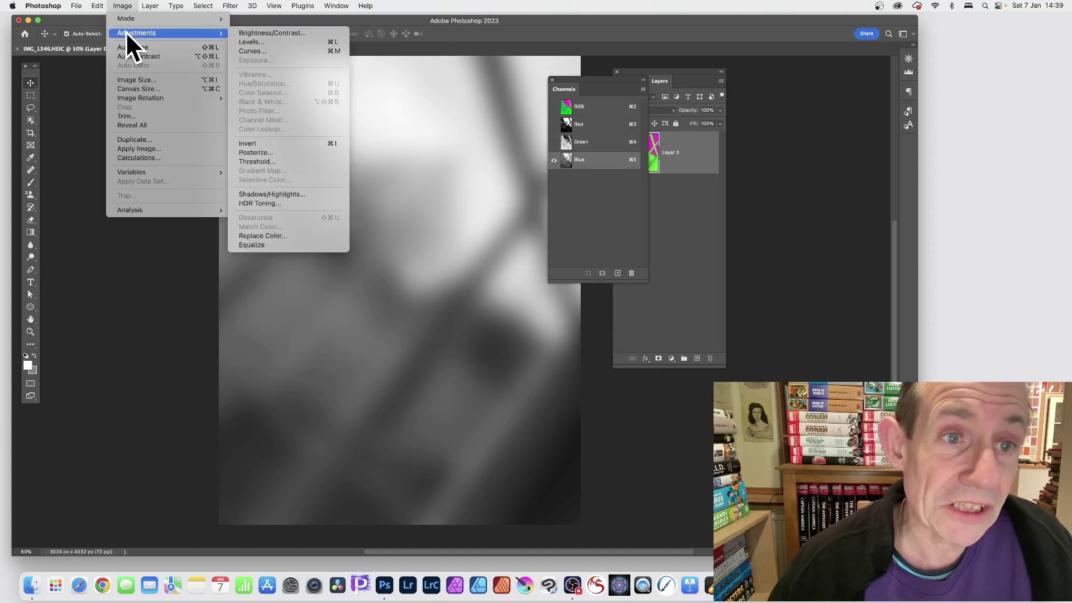
left_click(260, 51)
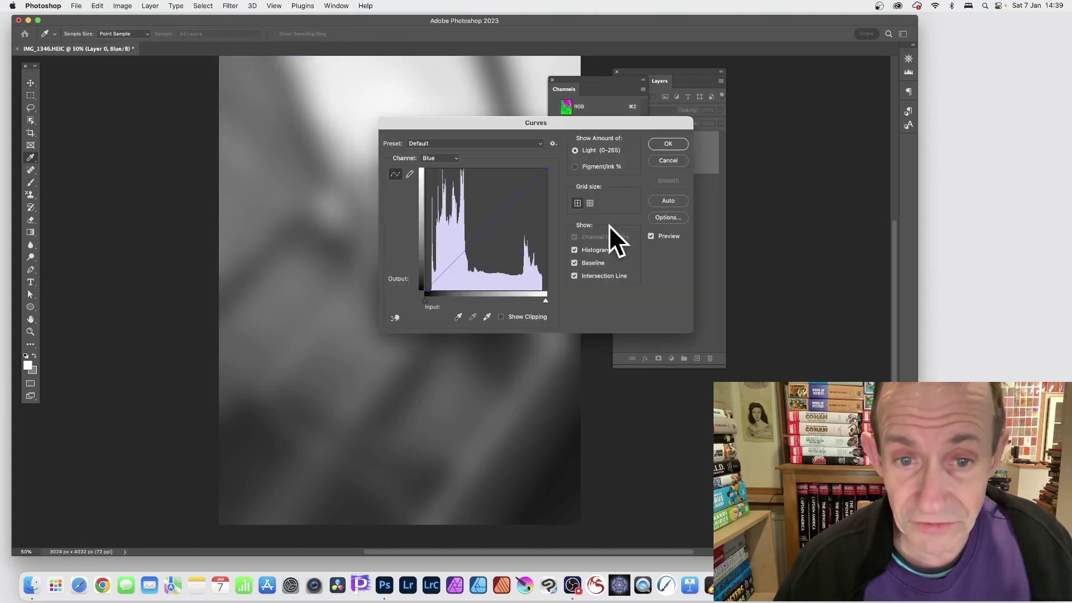
left_click(427, 157)
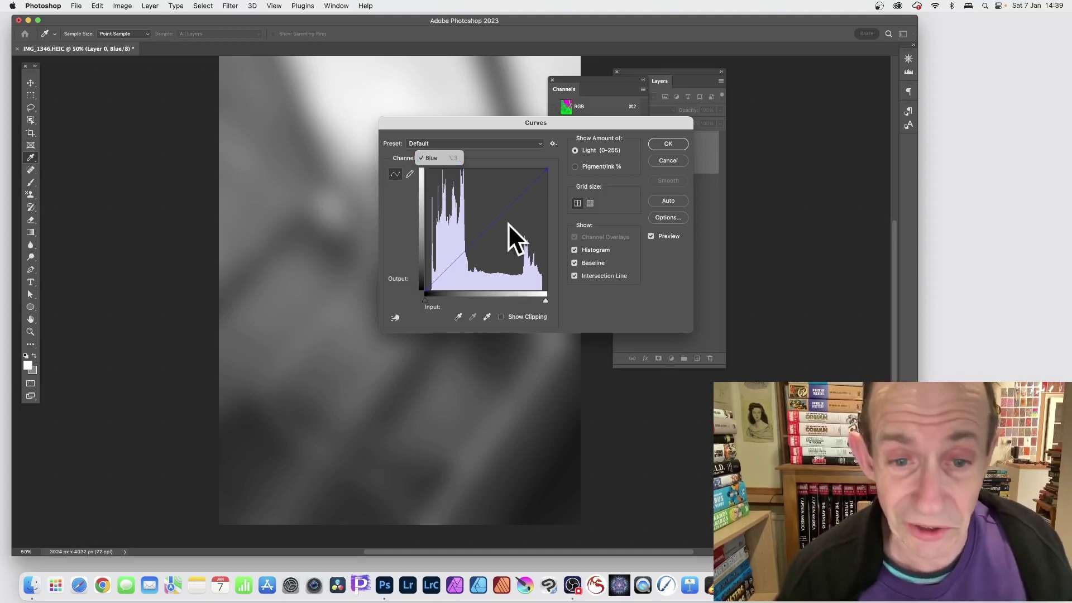
left_click(487, 223)
left_click_drag(491, 224, 514, 240)
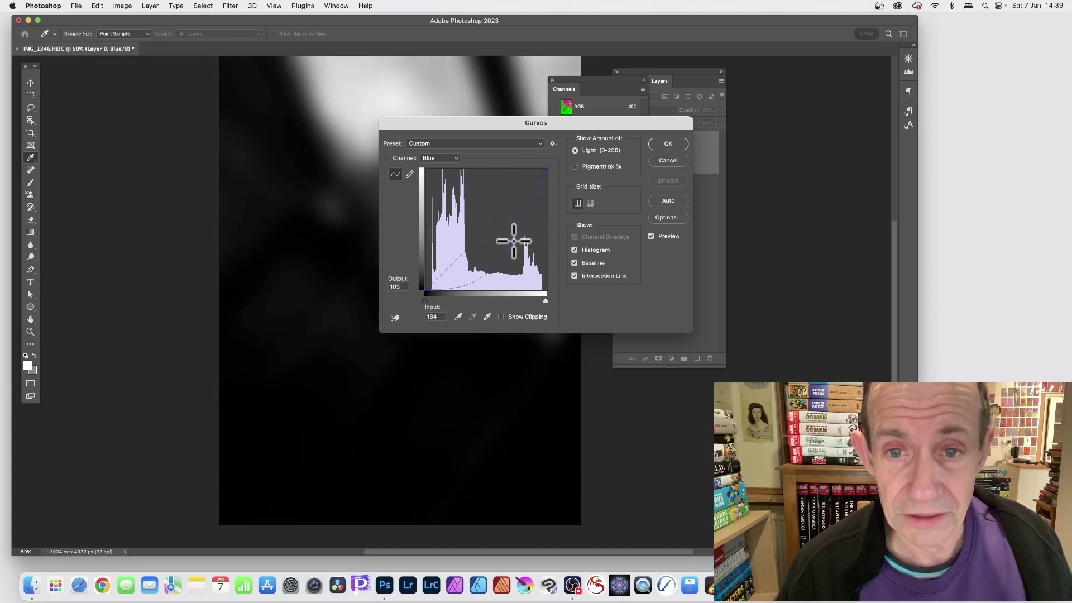
left_click(673, 143)
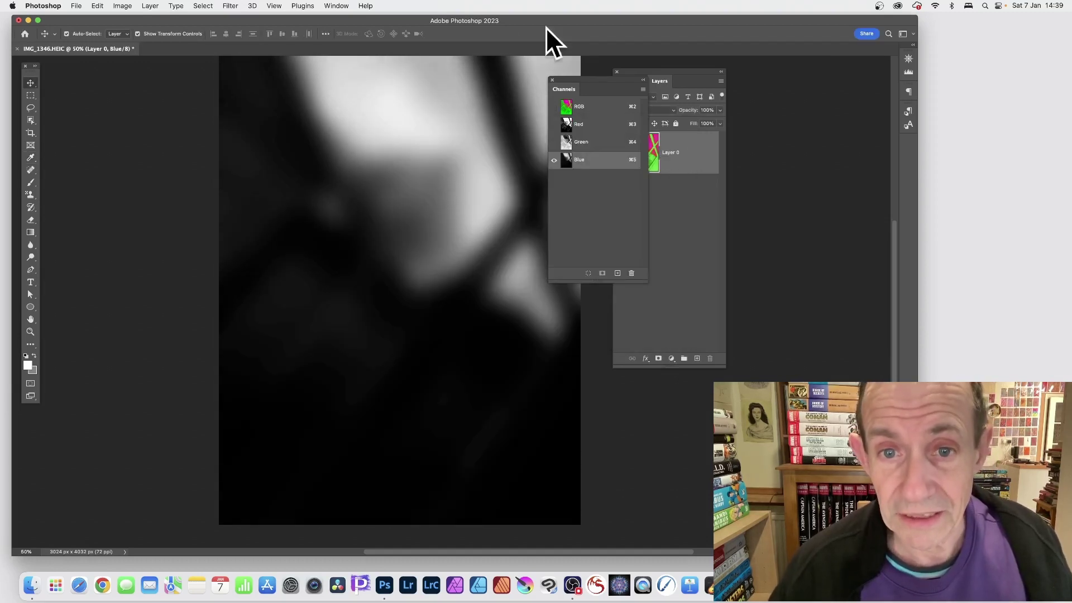
Select the RGB composite channel to see the vivid green and magenta garden
left_click(578, 107)
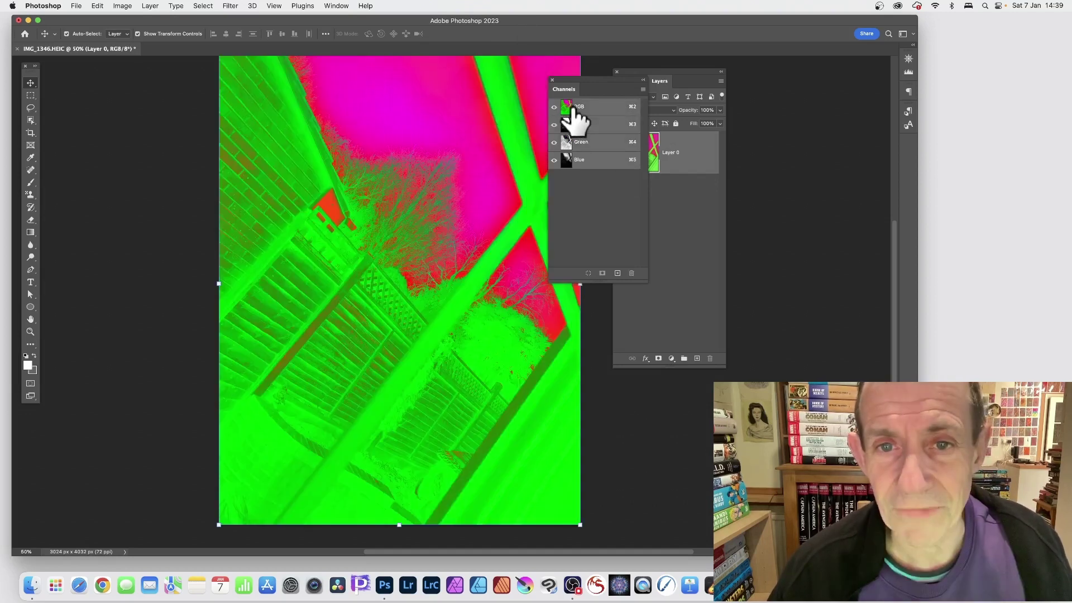